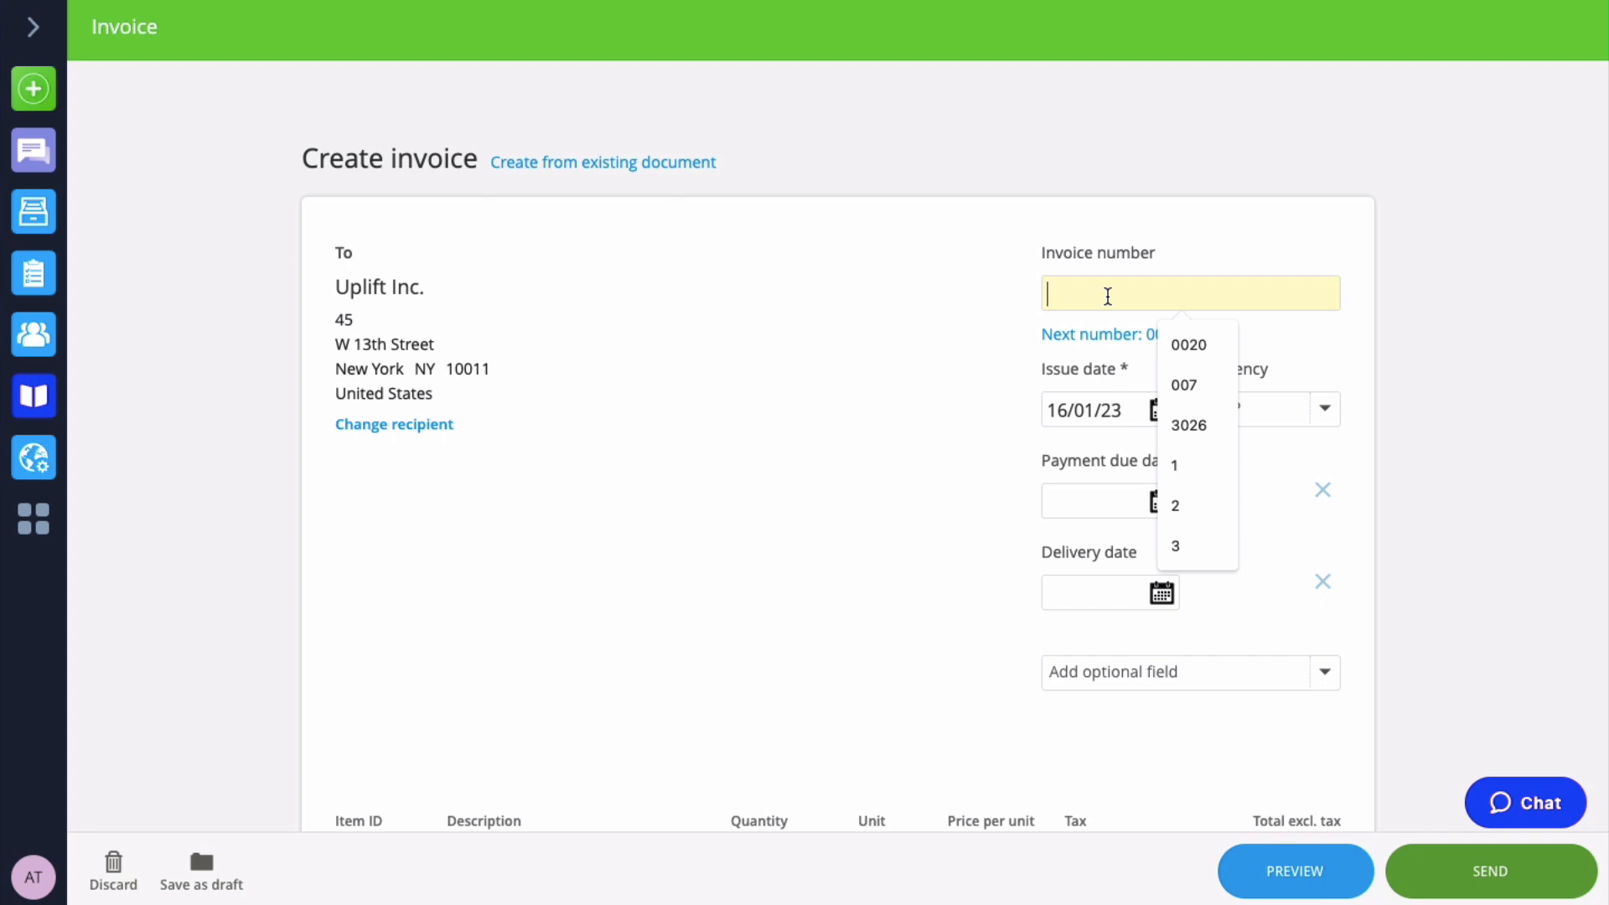
Fill in the suggested next invoice number, keeping the issue date 16/01/23 and the currency GBP
{"action": "left_click", "coordinate": [957, 331]}
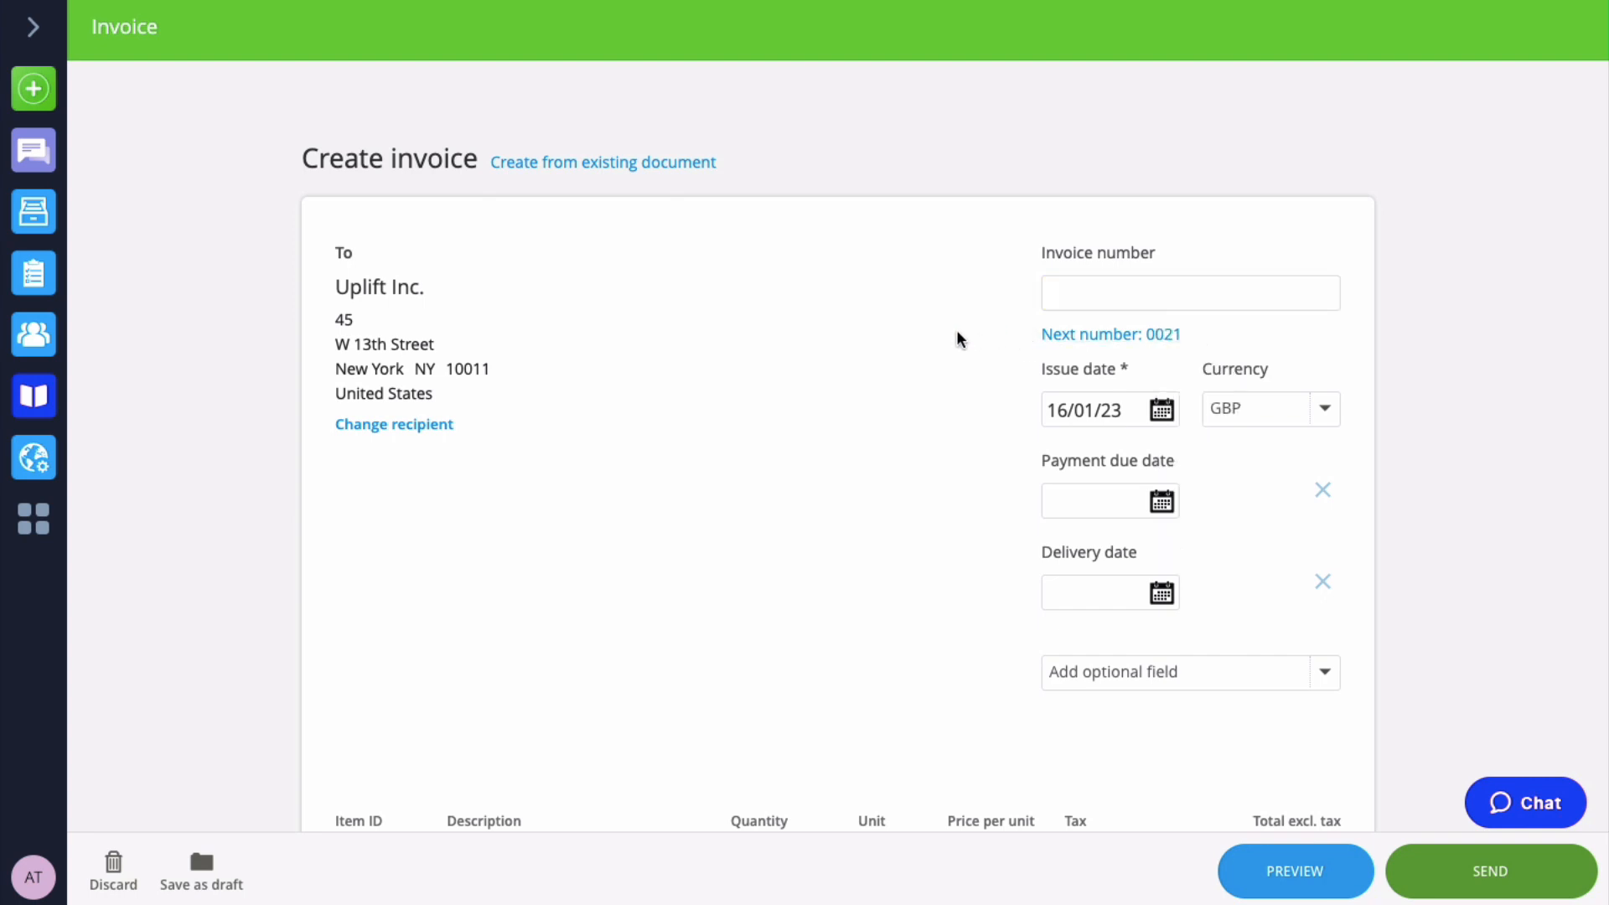
{"action": "left_click", "coordinate": [1112, 335]}
{"action": "left_click", "coordinate": [1162, 412]}
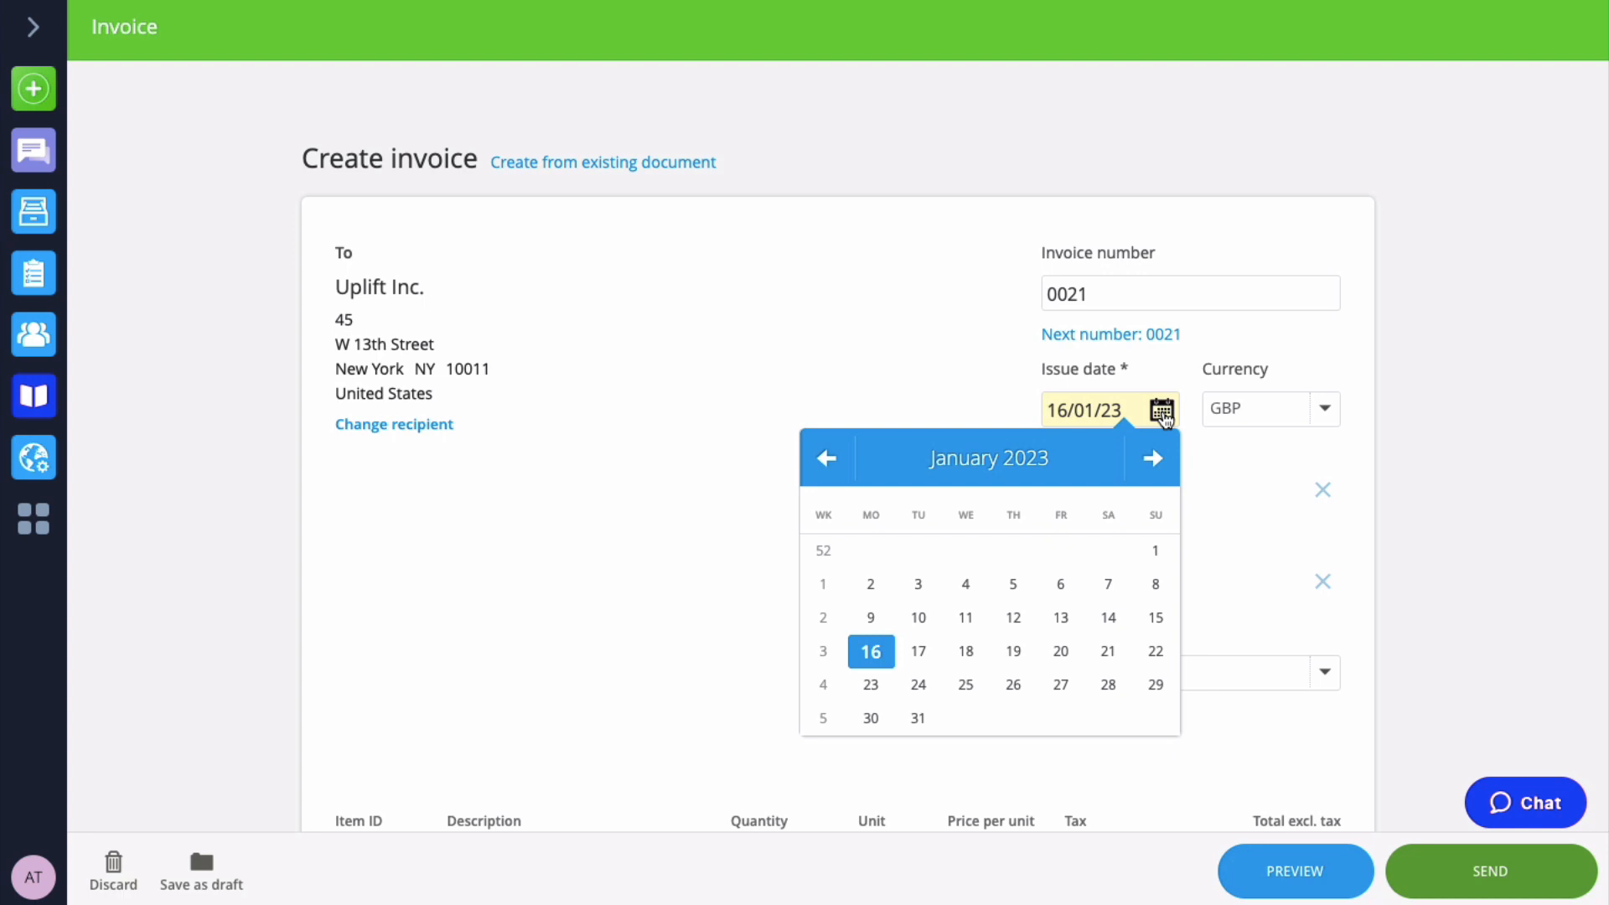
{"action": "left_click", "coordinate": [1162, 413]}
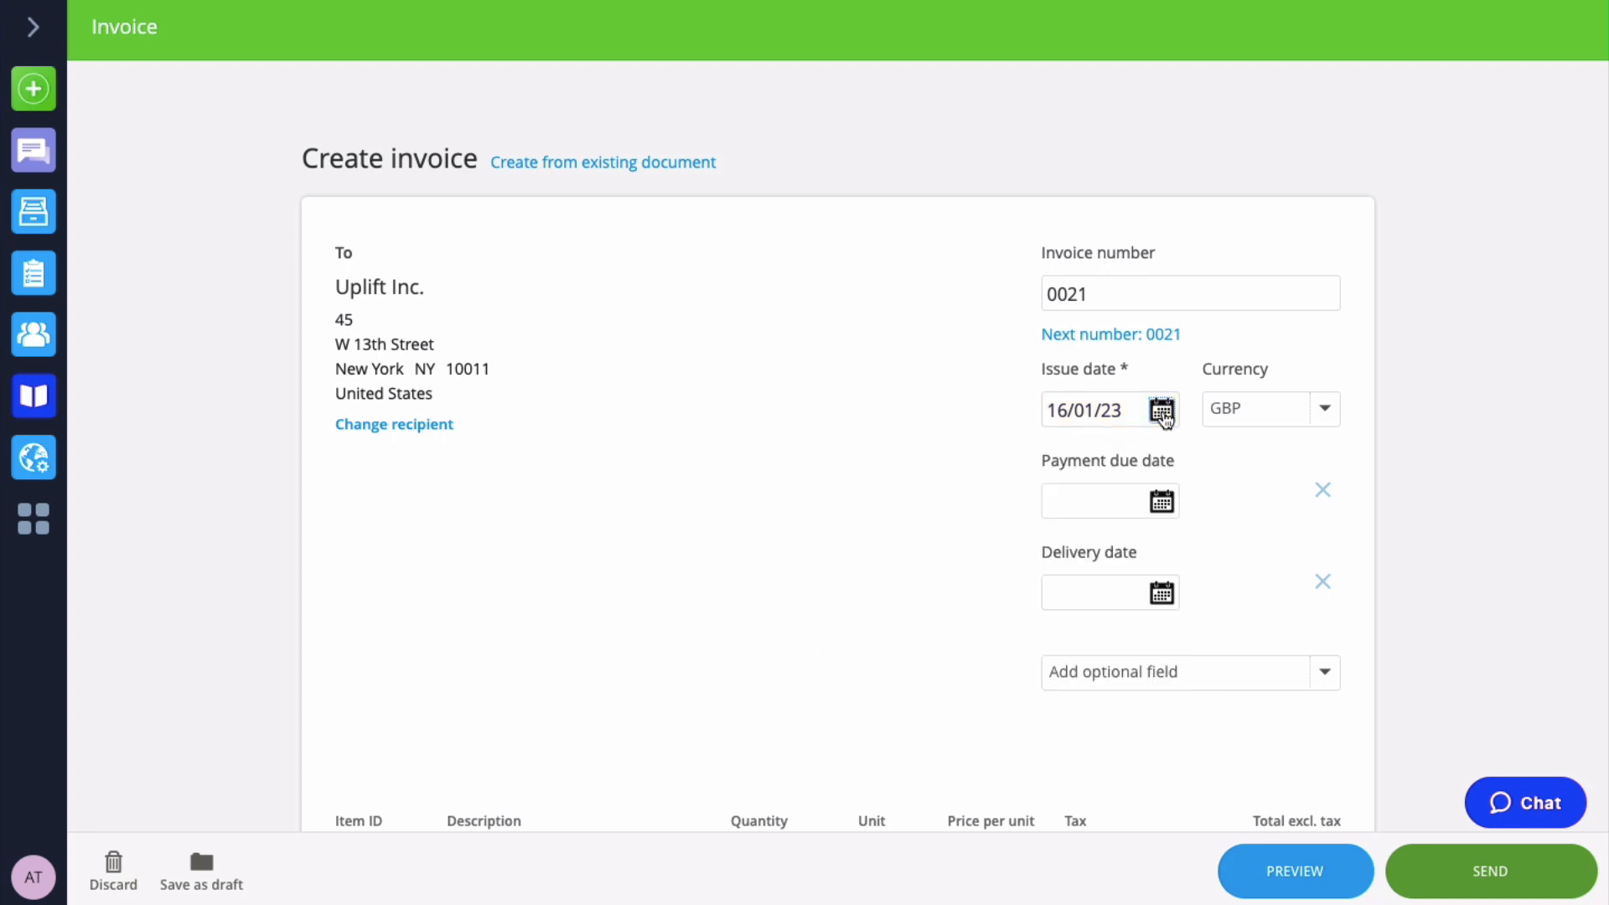
{"action": "left_click", "coordinate": [1324, 418]}
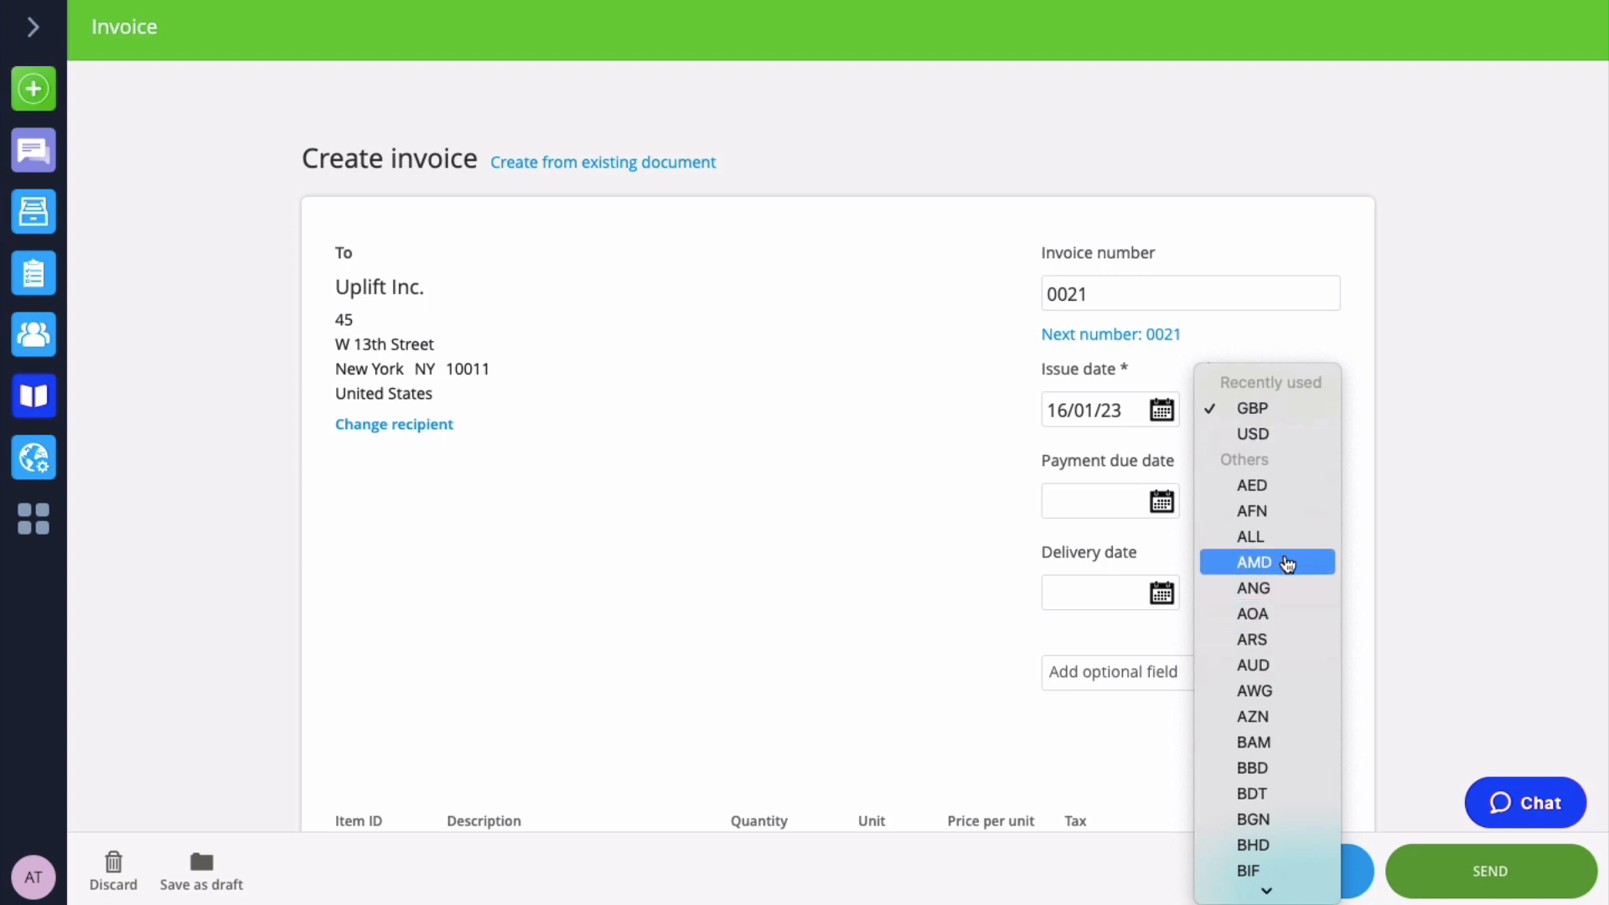
{"action": "left_click", "coordinate": [1303, 417]}
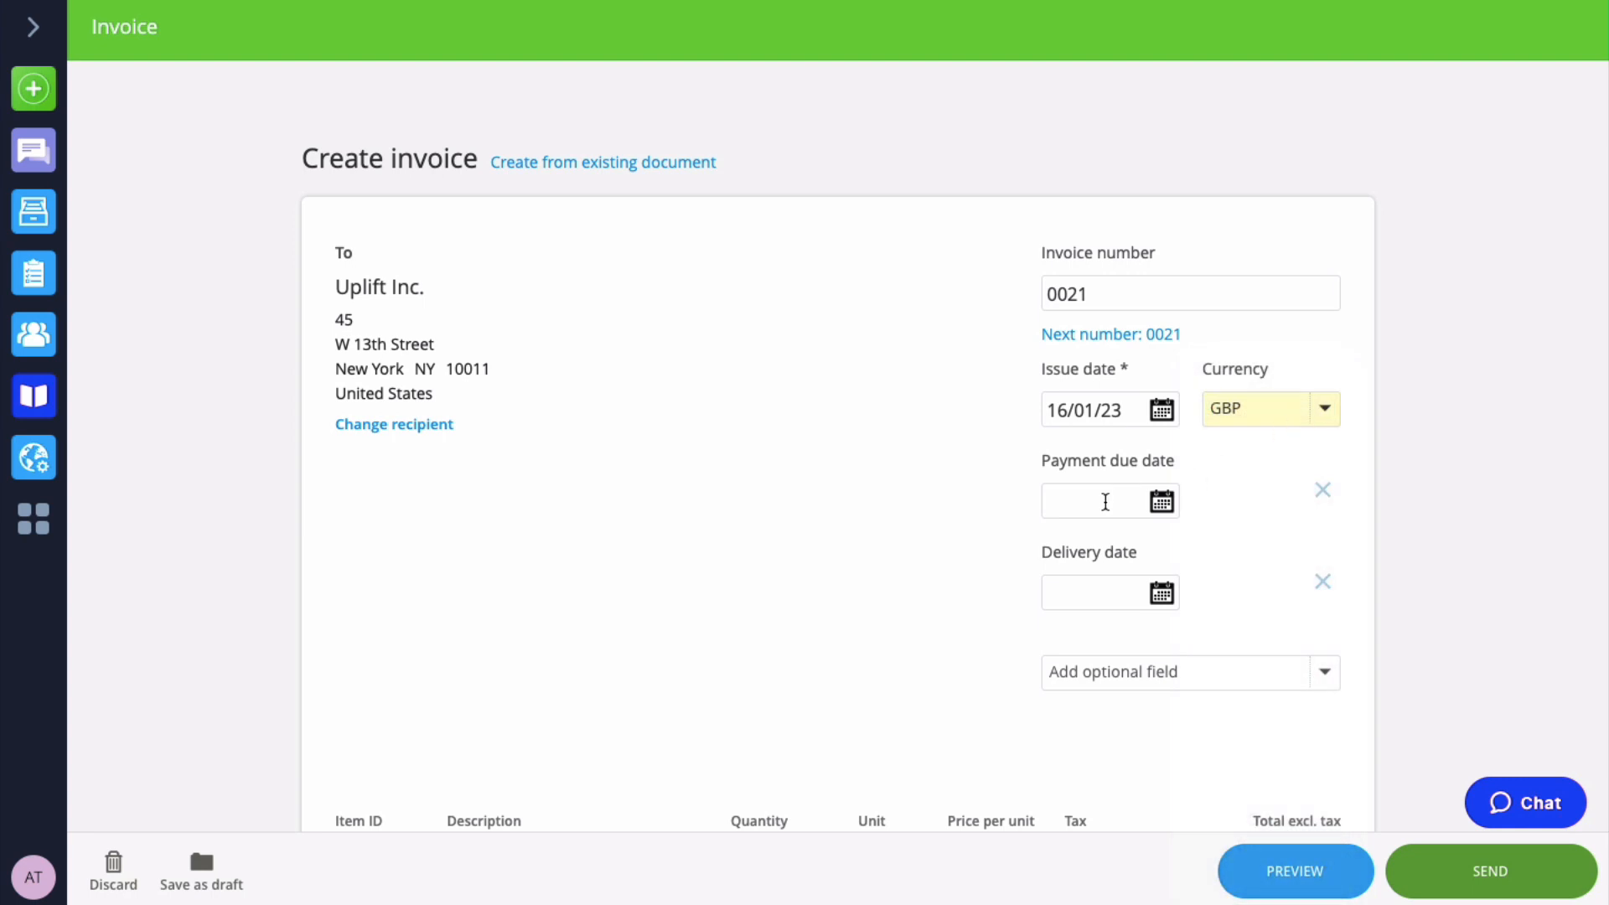
Set the payment due date to 30 days after the issue date, 15/02/23, and remove the delivery date field
{"action": "left_click", "coordinate": [1160, 502]}
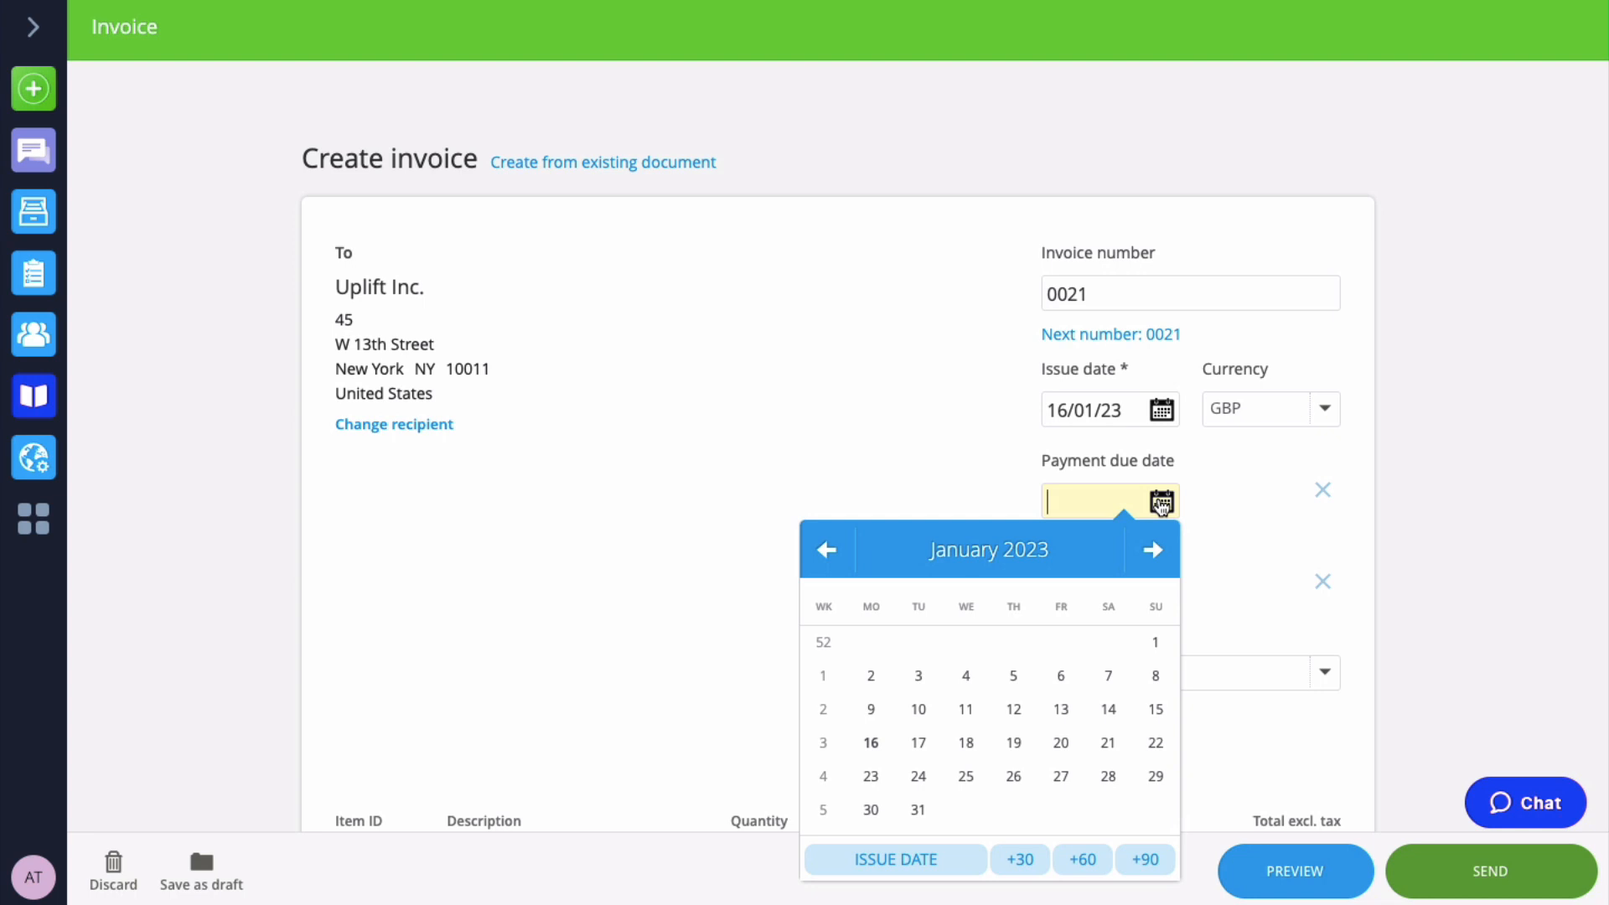
{"action": "left_click", "coordinate": [1018, 861]}
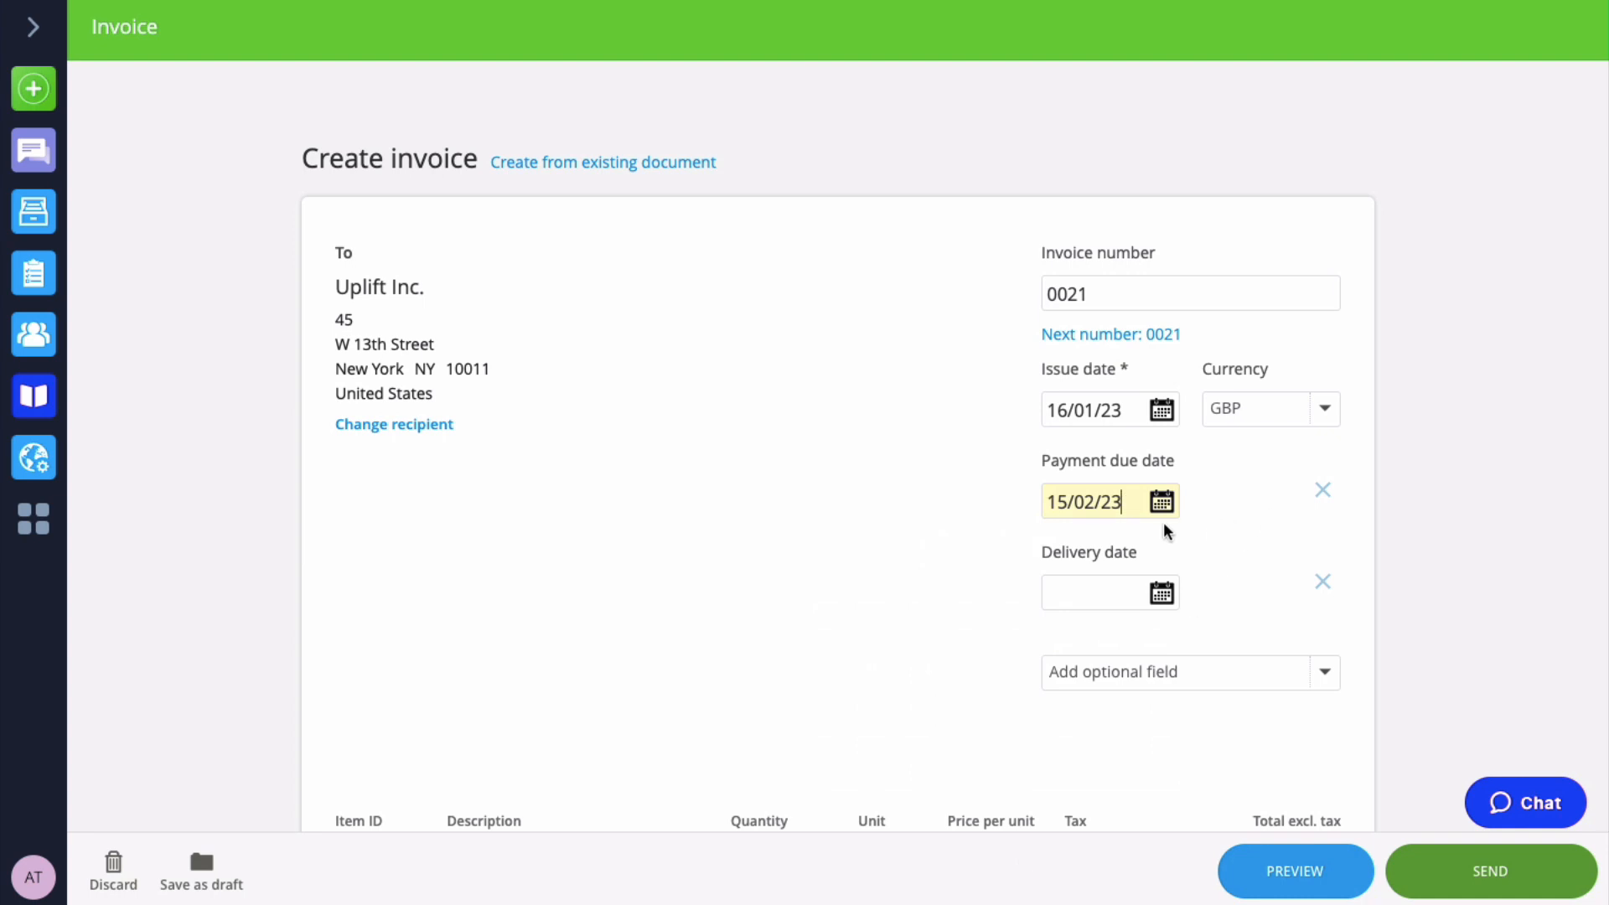
{"action": "left_click", "coordinate": [1162, 596]}
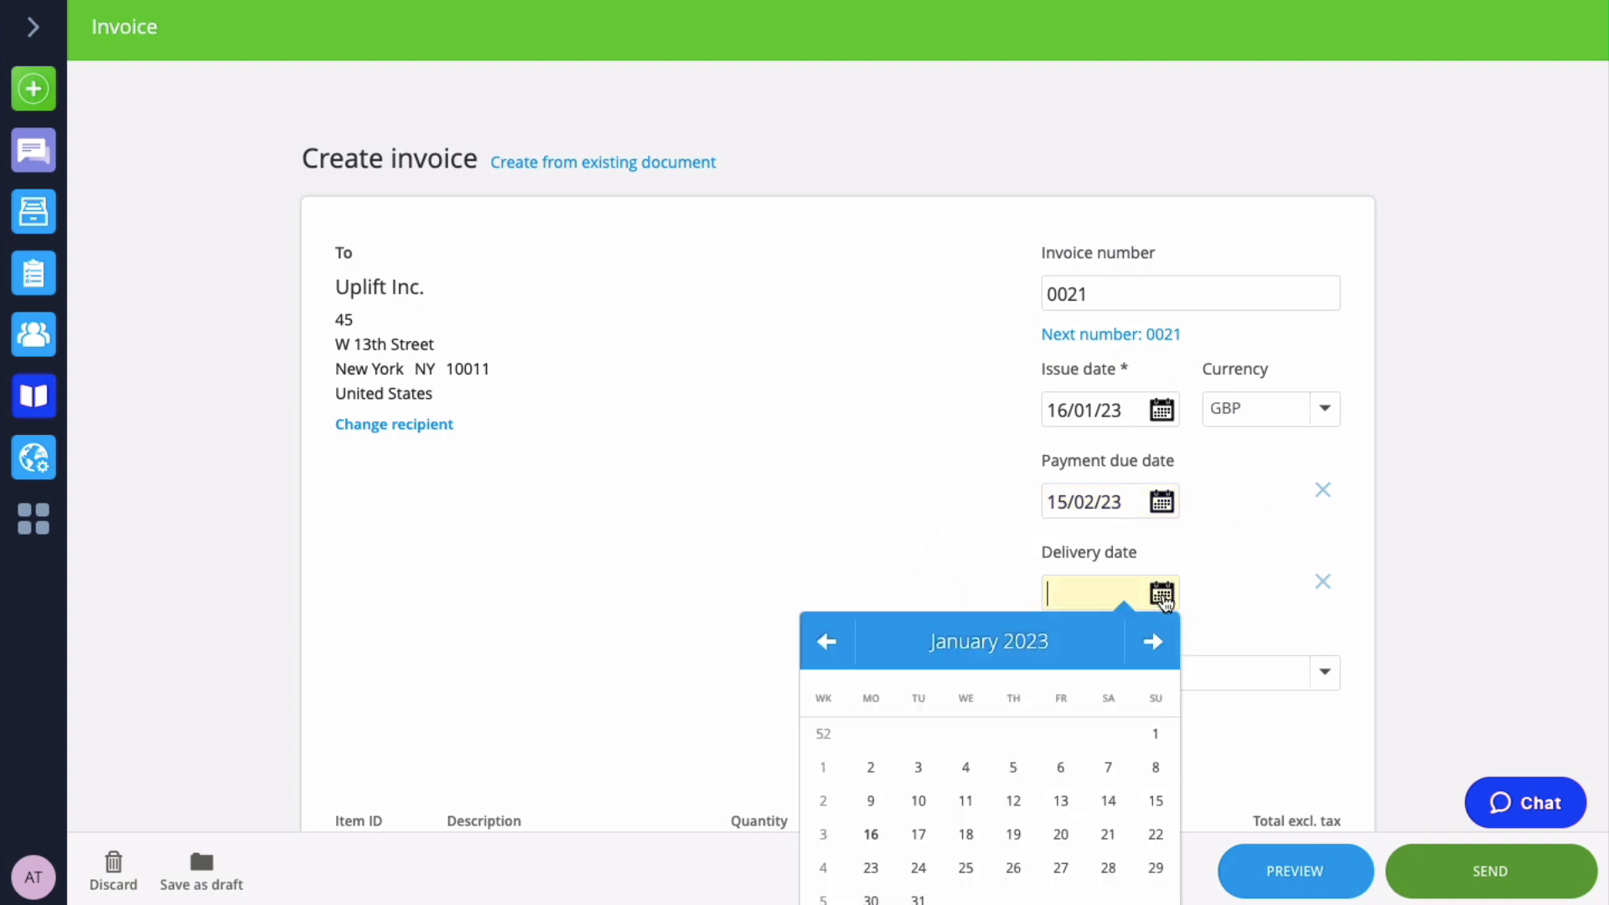
{"action": "left_click", "coordinate": [1230, 575]}
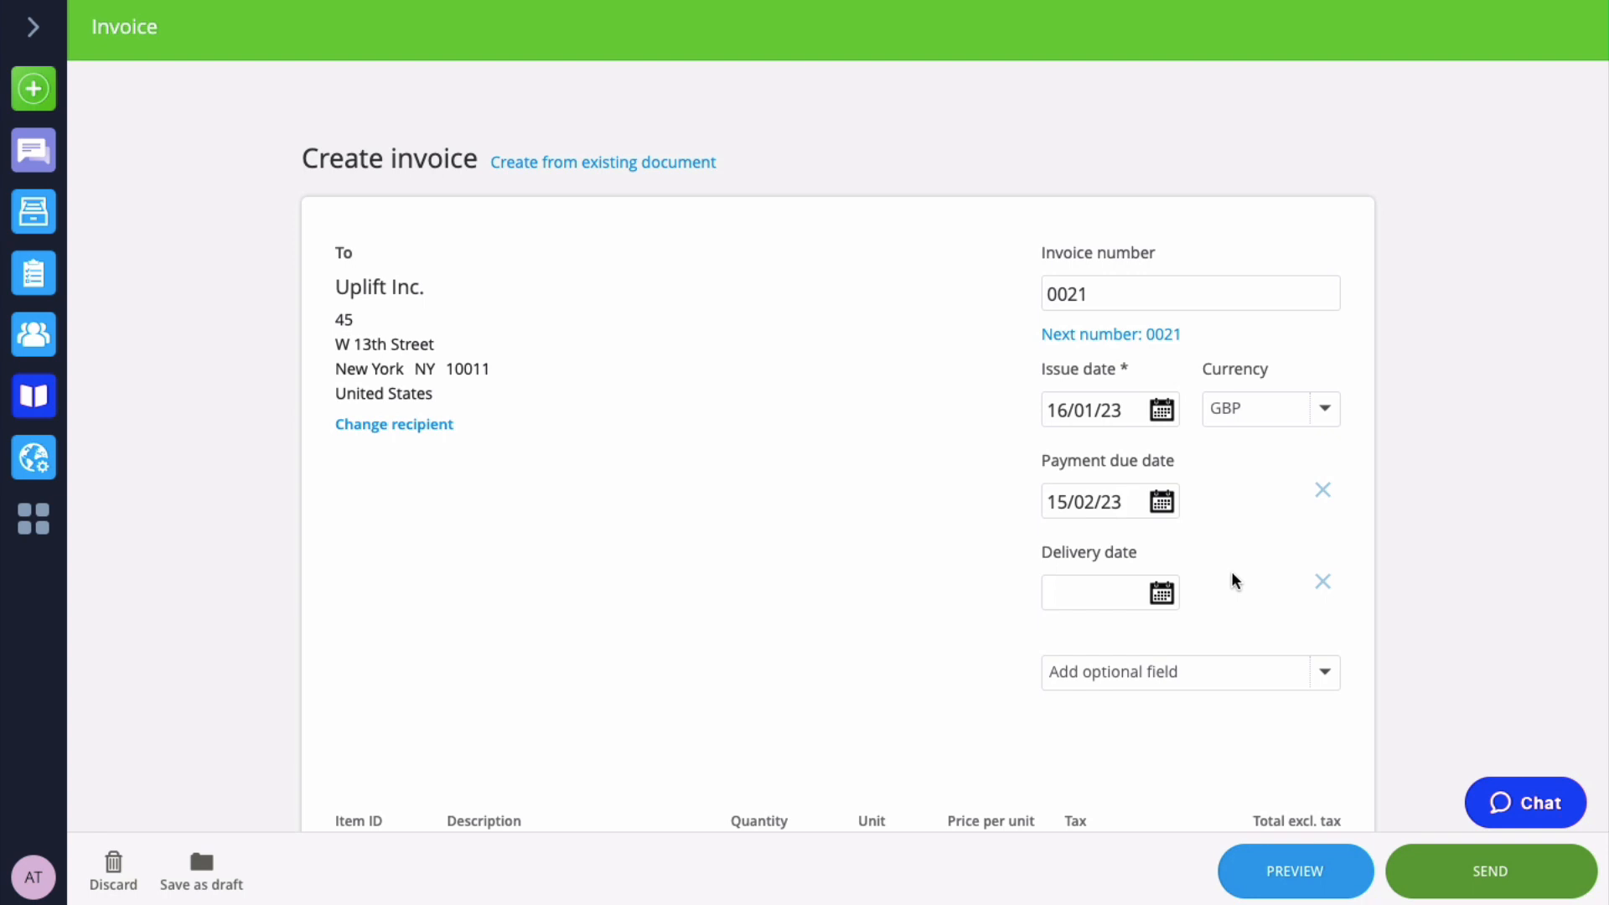
{"action": "left_click", "coordinate": [1322, 584]}
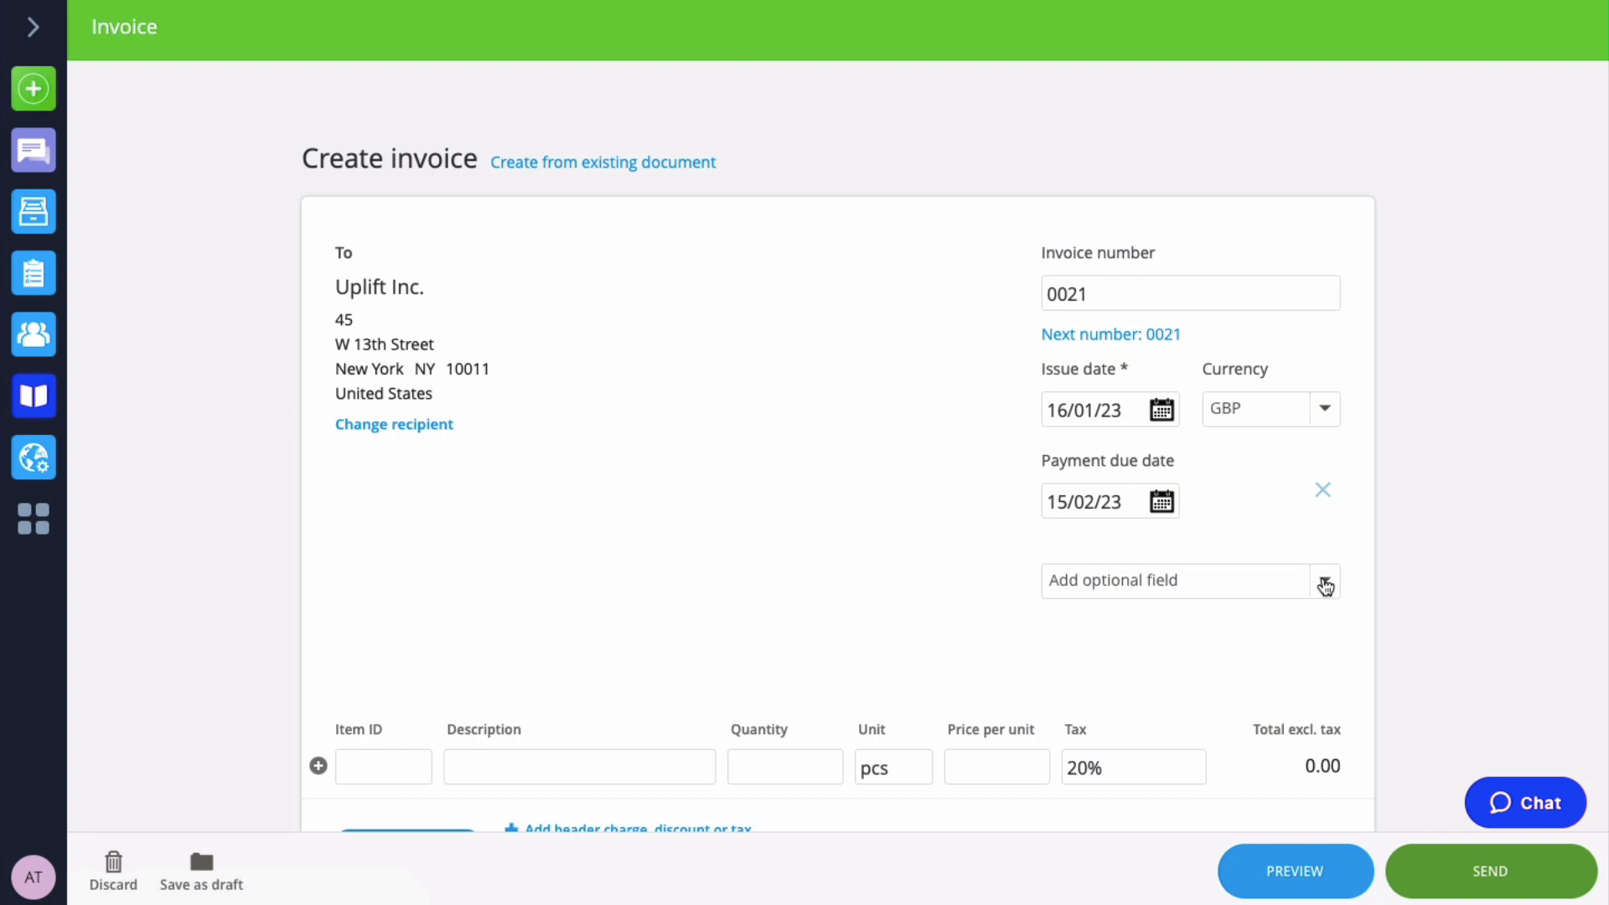
Add the optional Person reference field to the invoice and paste the contact's e-mail into it
{"action": "left_click", "coordinate": [1325, 586]}
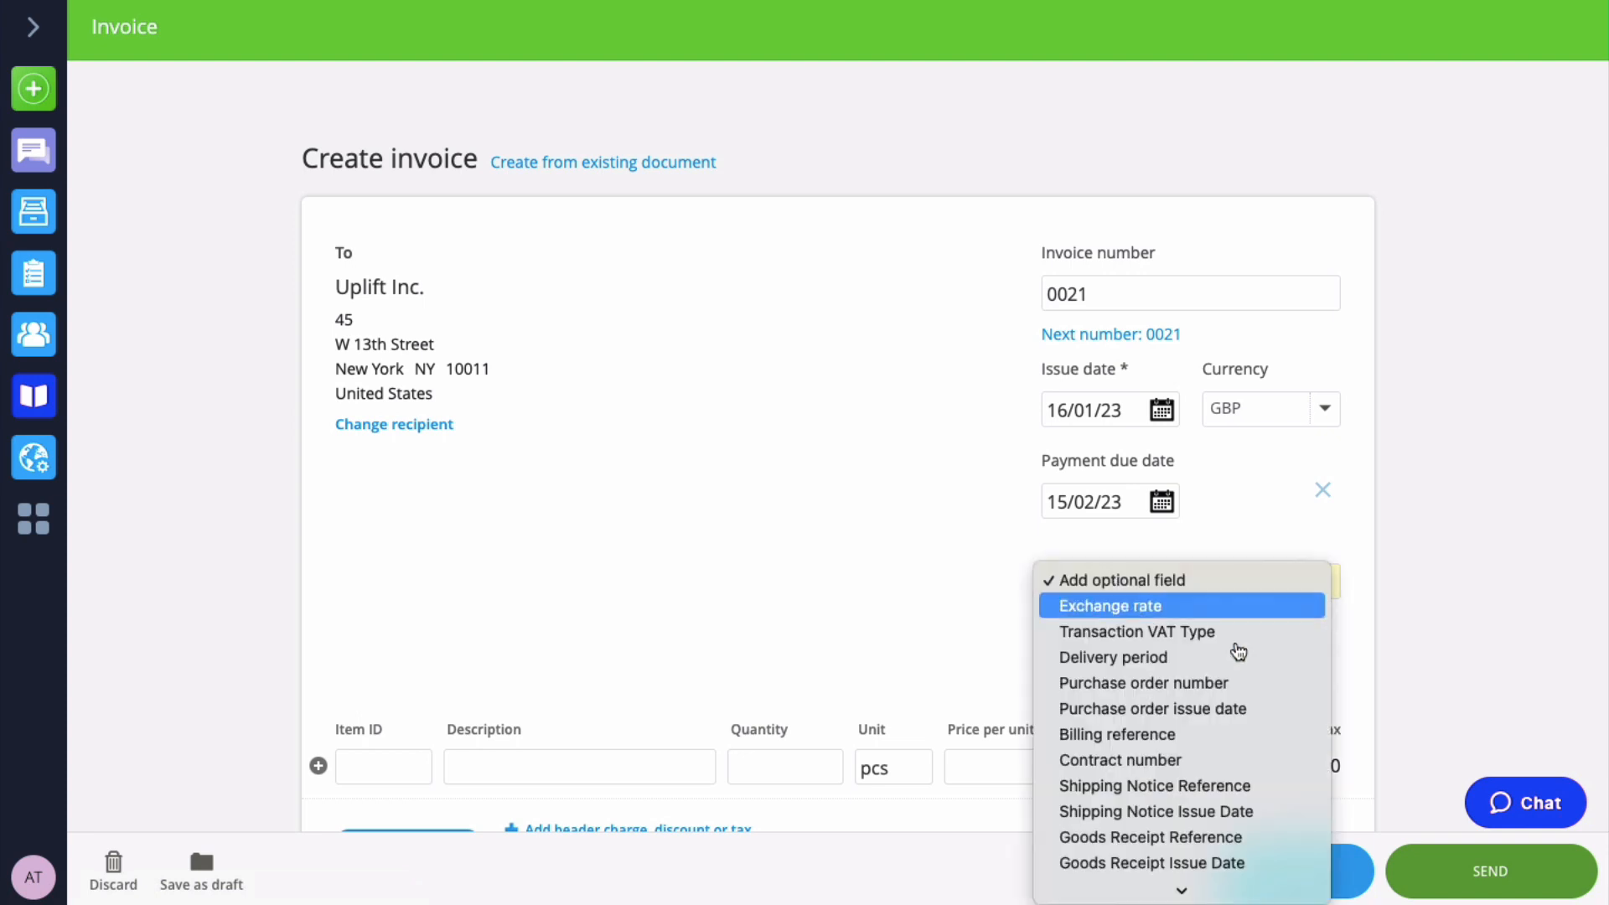
{"action": "scroll", "coordinate": [1150, 684], "scroll_direction": "down", "scroll_amount": 5}
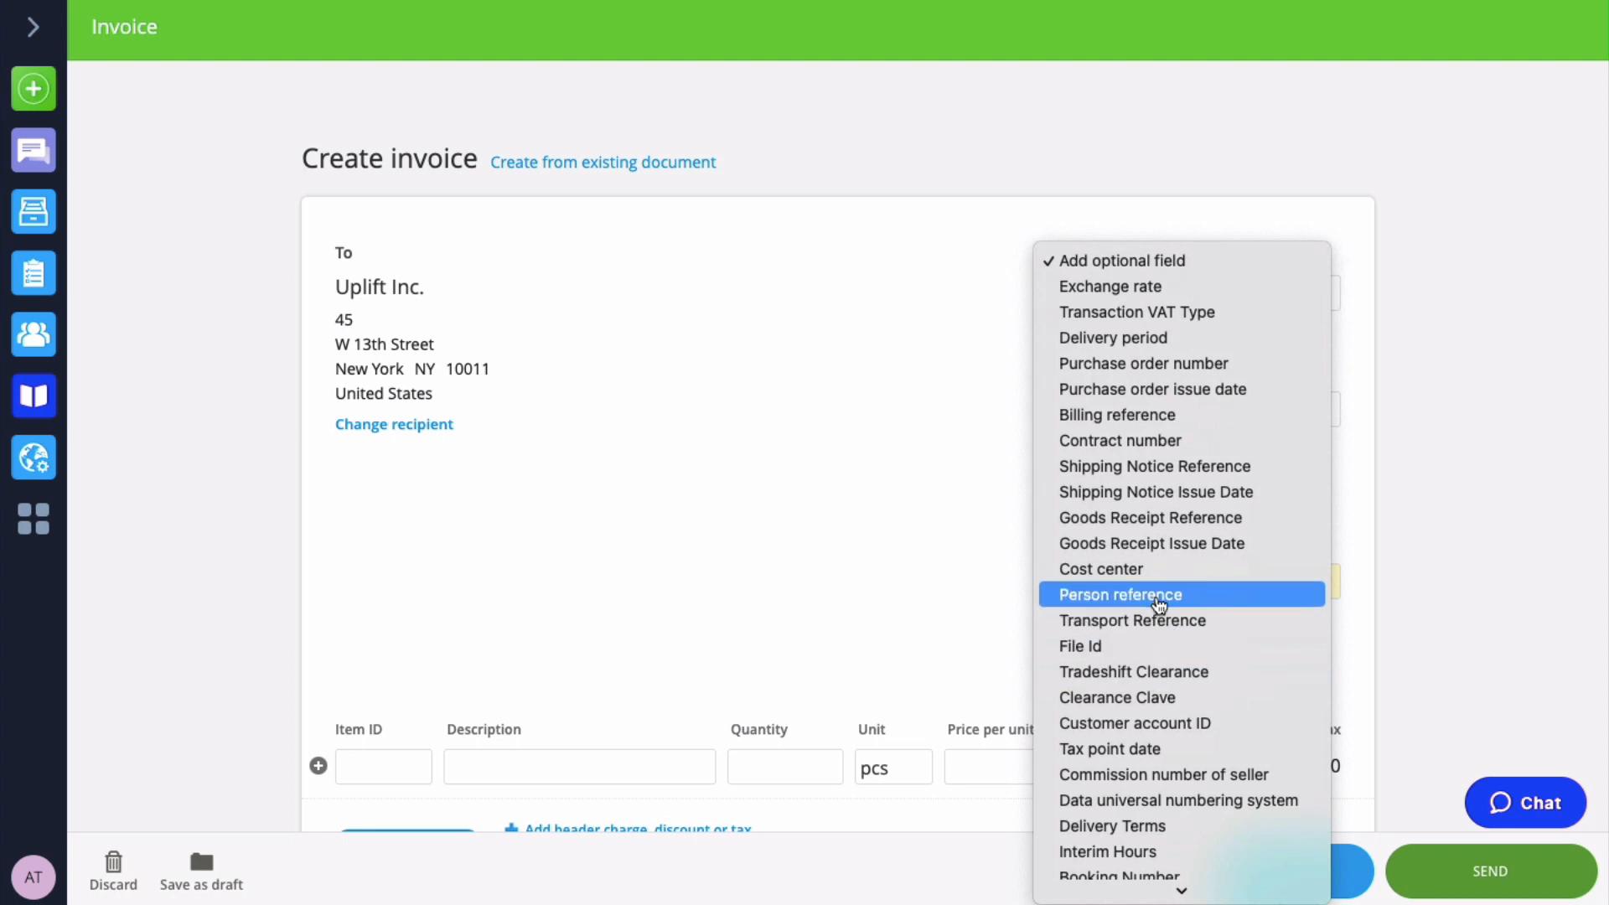
{"action": "left_click", "coordinate": [1159, 597]}
{"action": "left_click", "coordinate": [1090, 588]}
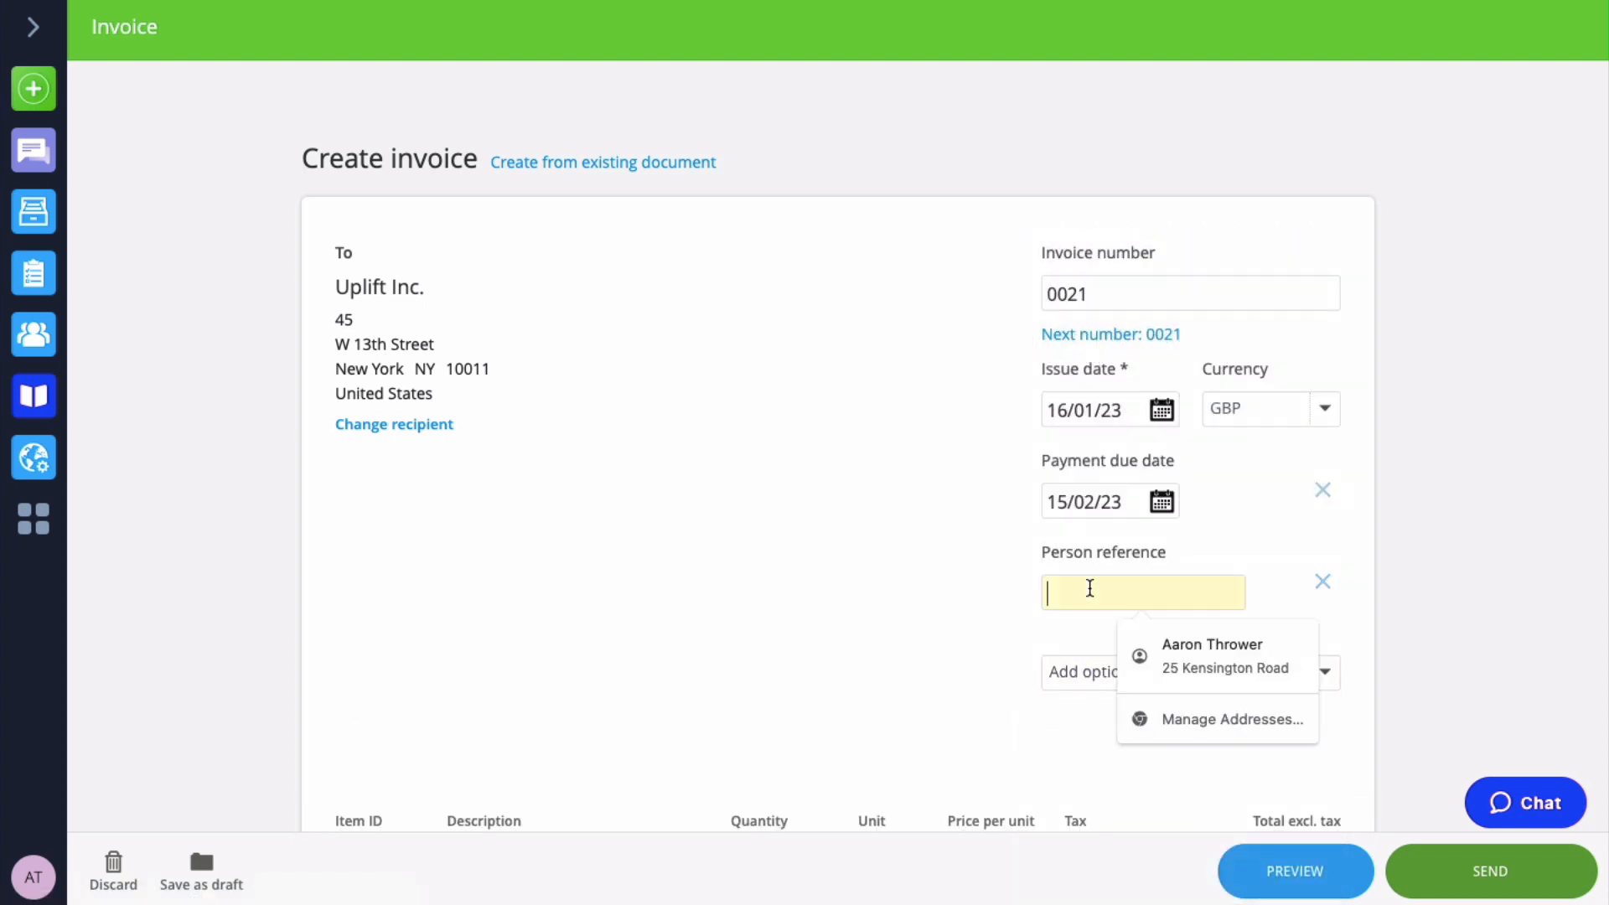
{"action": "key", "text": "ctrl+v"}
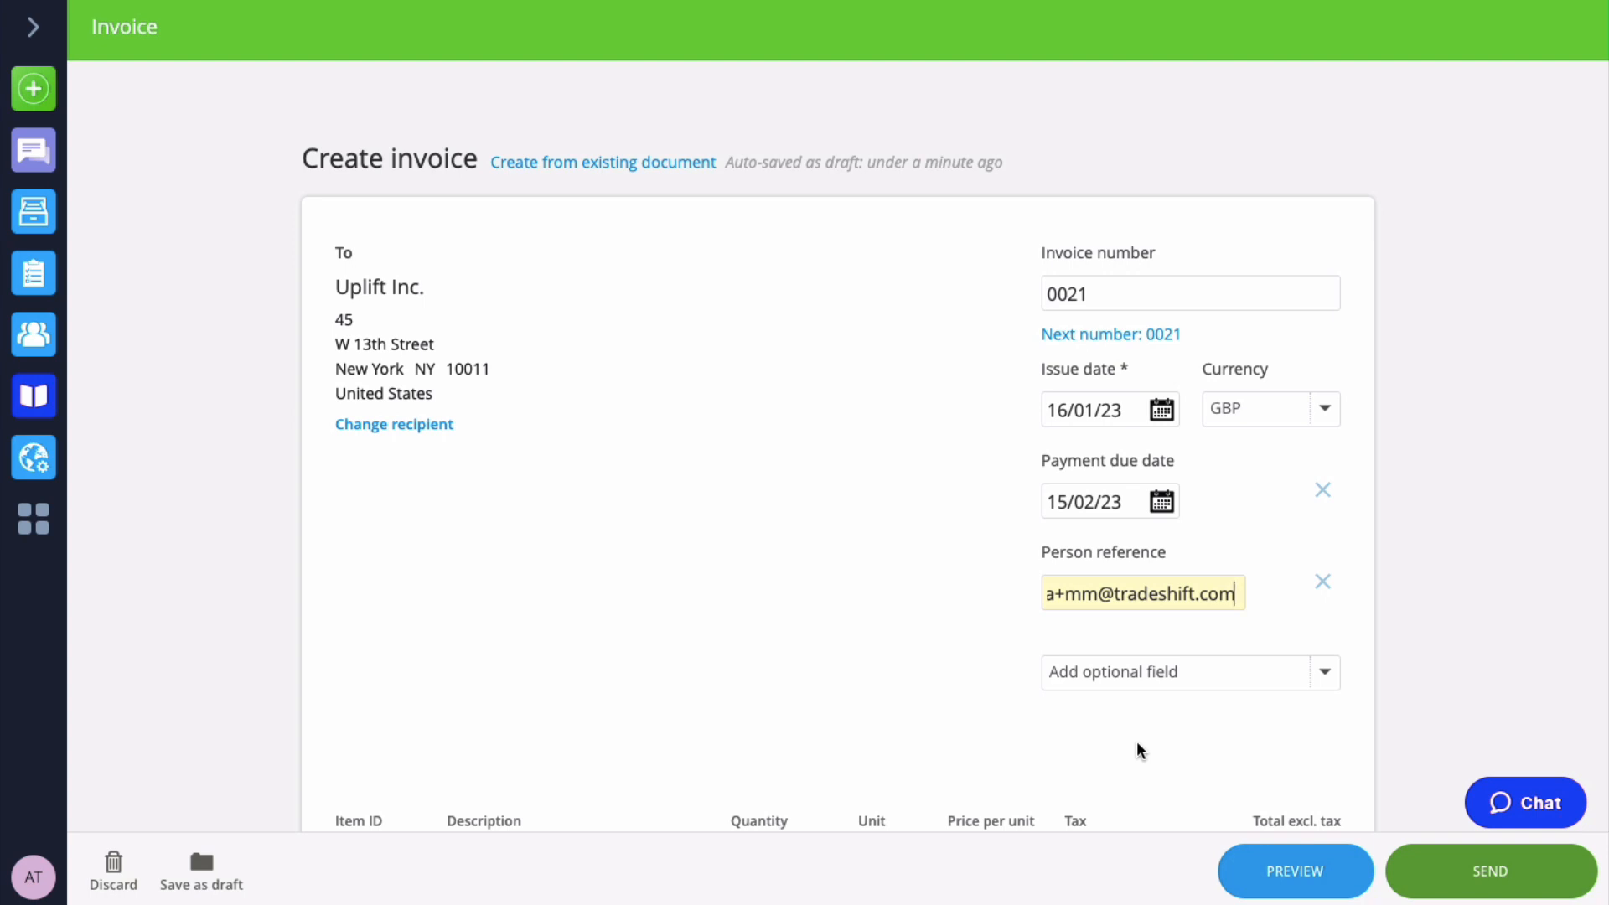
{"action": "left_click", "coordinate": [1325, 677]}
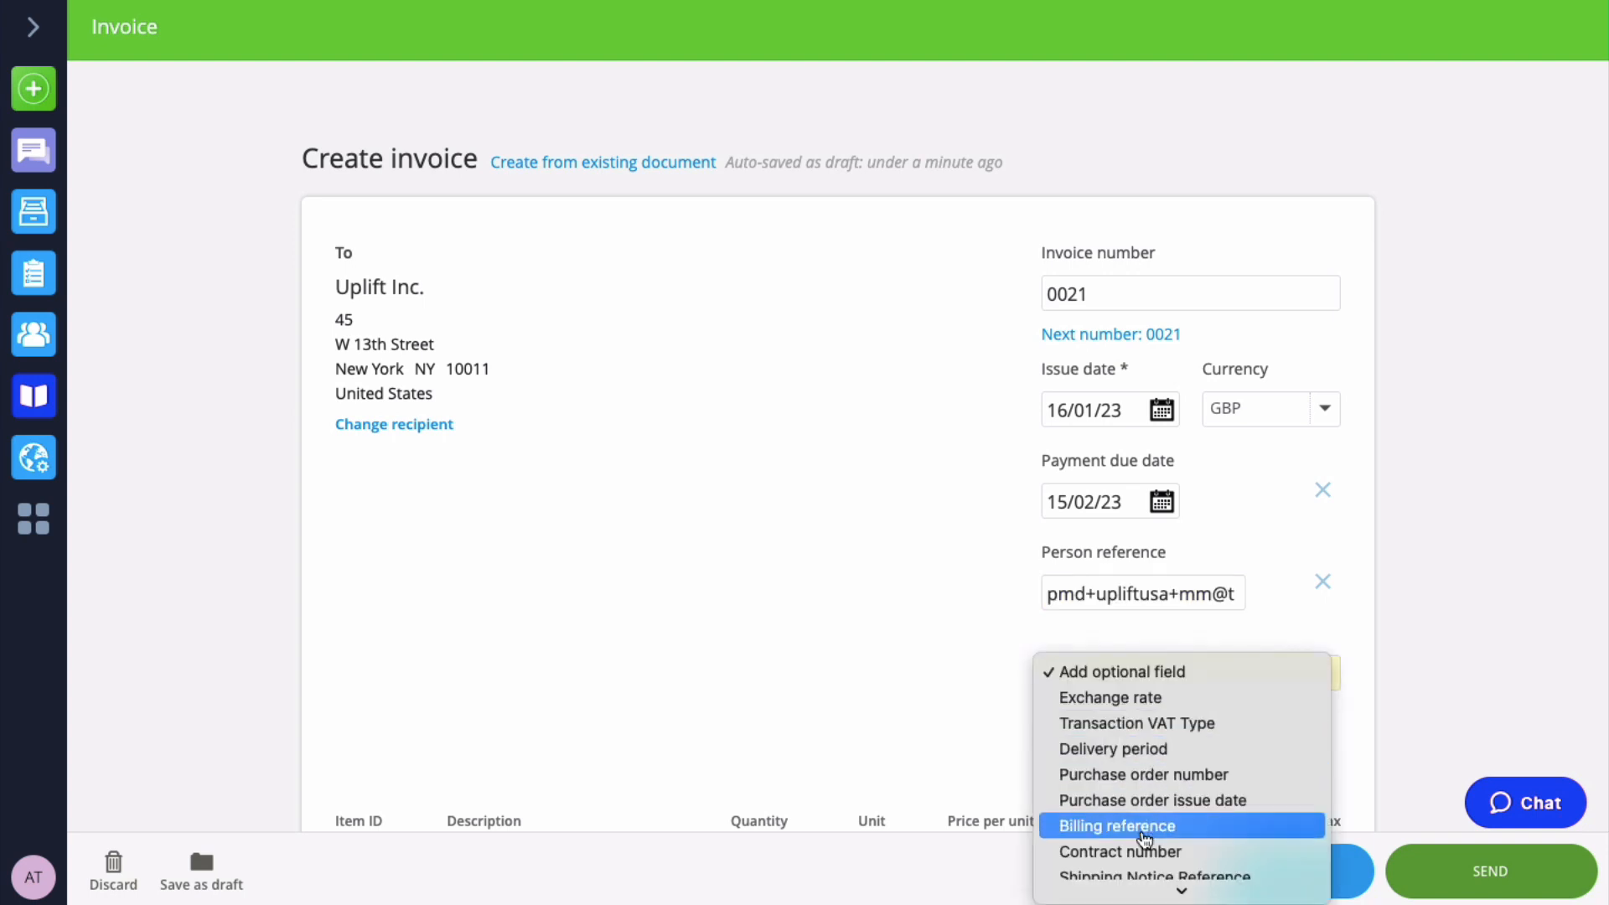
{"action": "left_click", "coordinate": [940, 659]}
Fill the first invoice line with the saved item 010, Tradeshift Training Session
{"action": "scroll", "coordinate": [973, 651], "scroll_direction": "down", "scroll_amount": 5}
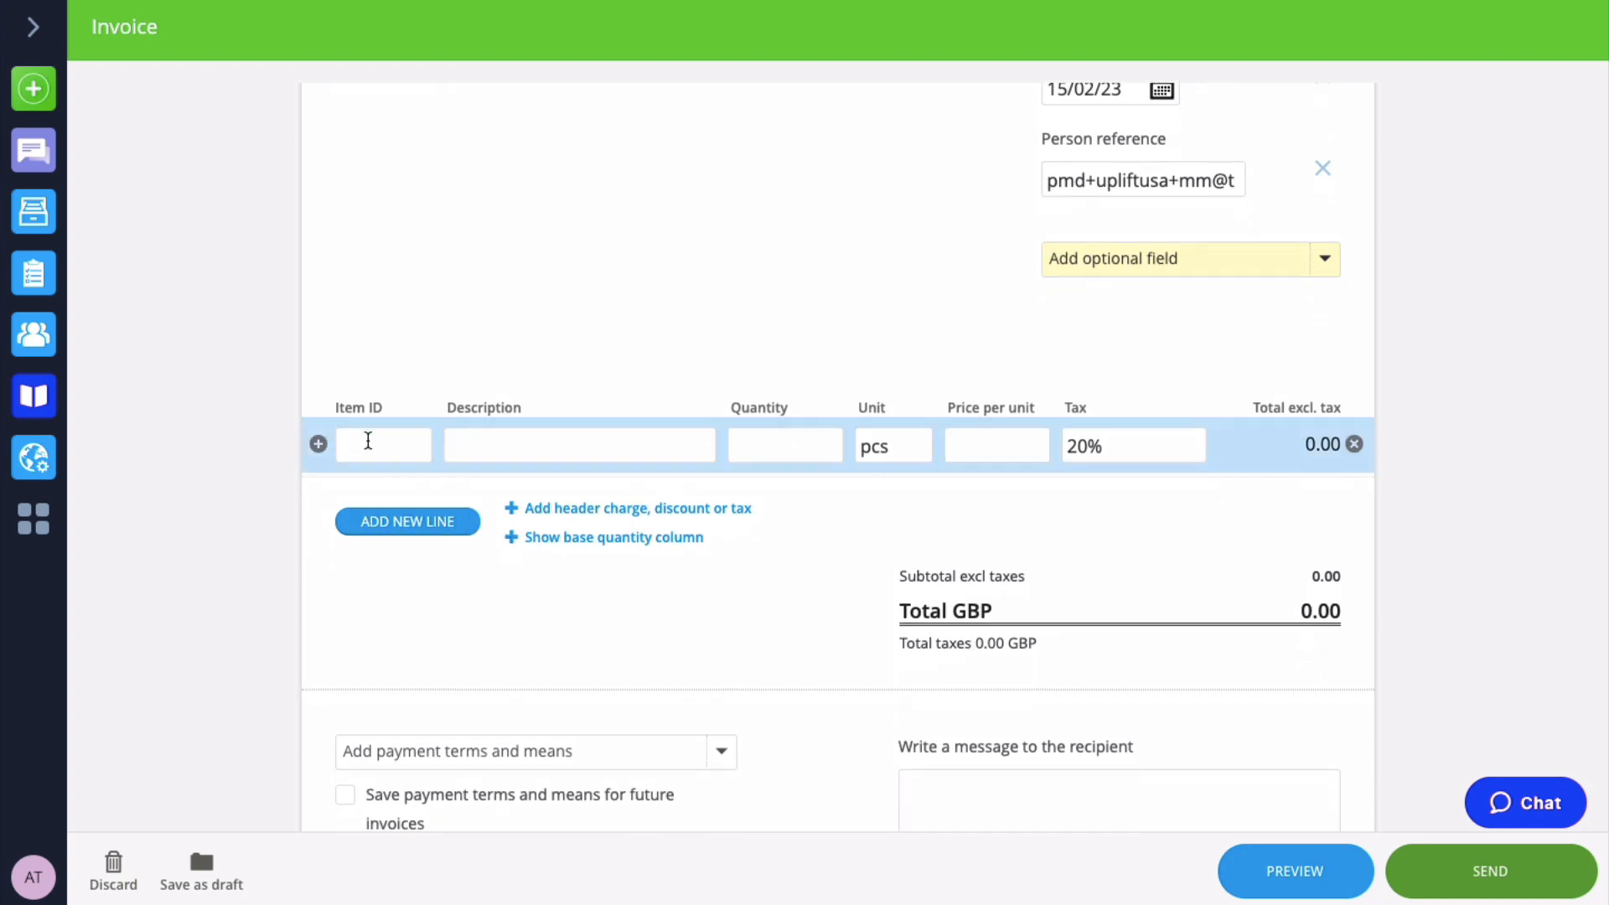
{"action": "left_click", "coordinate": [366, 445]}
{"action": "type", "text": "010"}
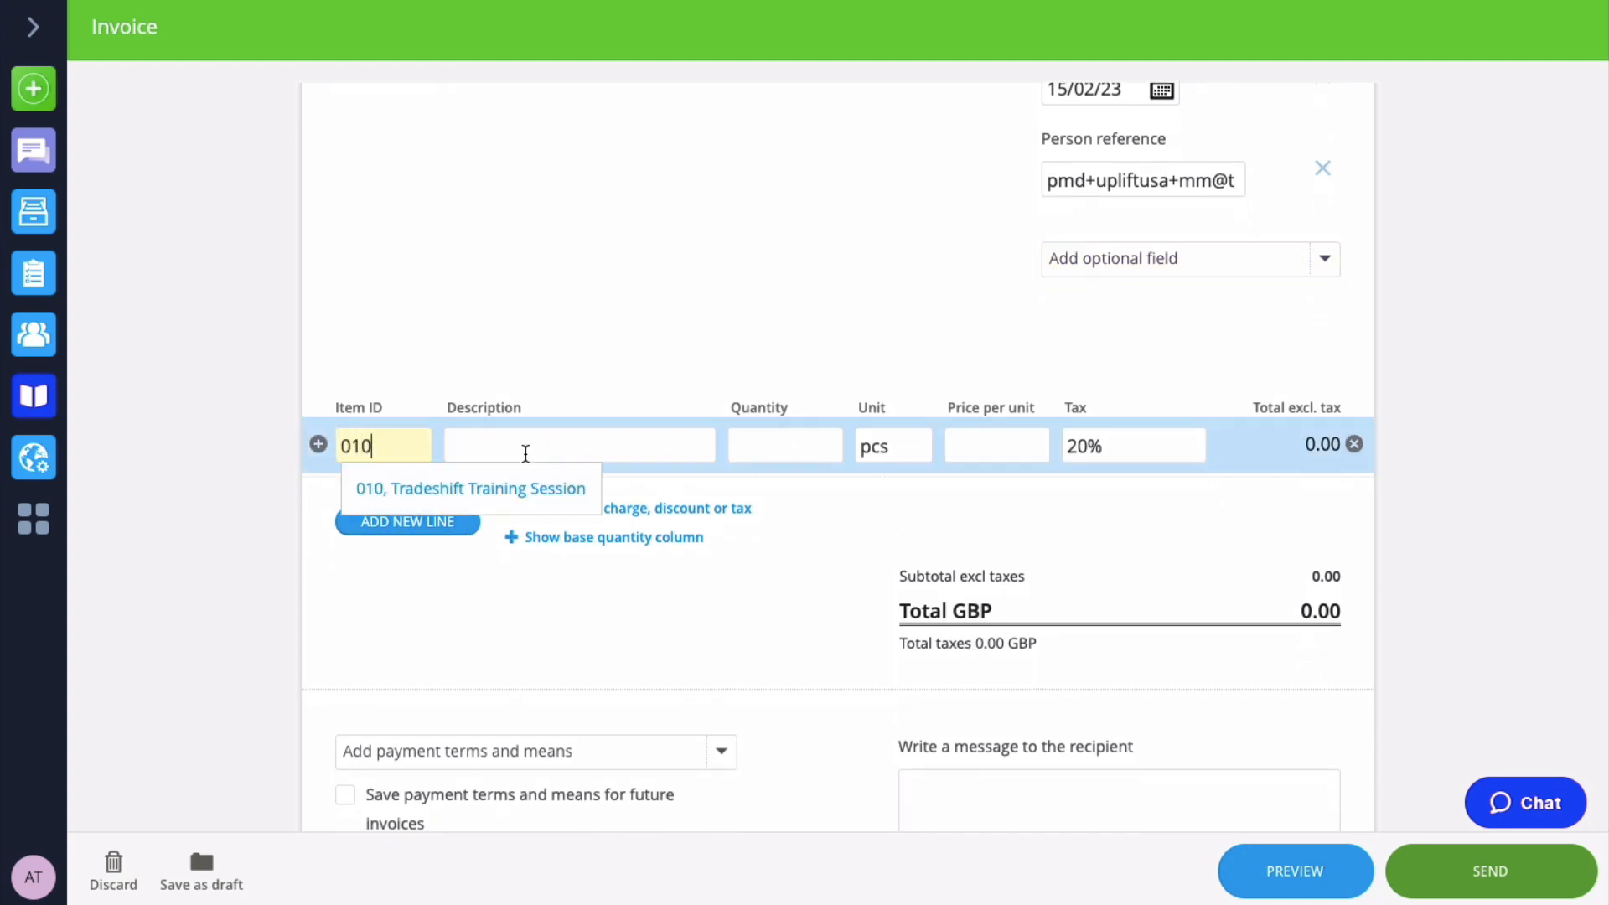
{"action": "left_click", "coordinate": [505, 489]}
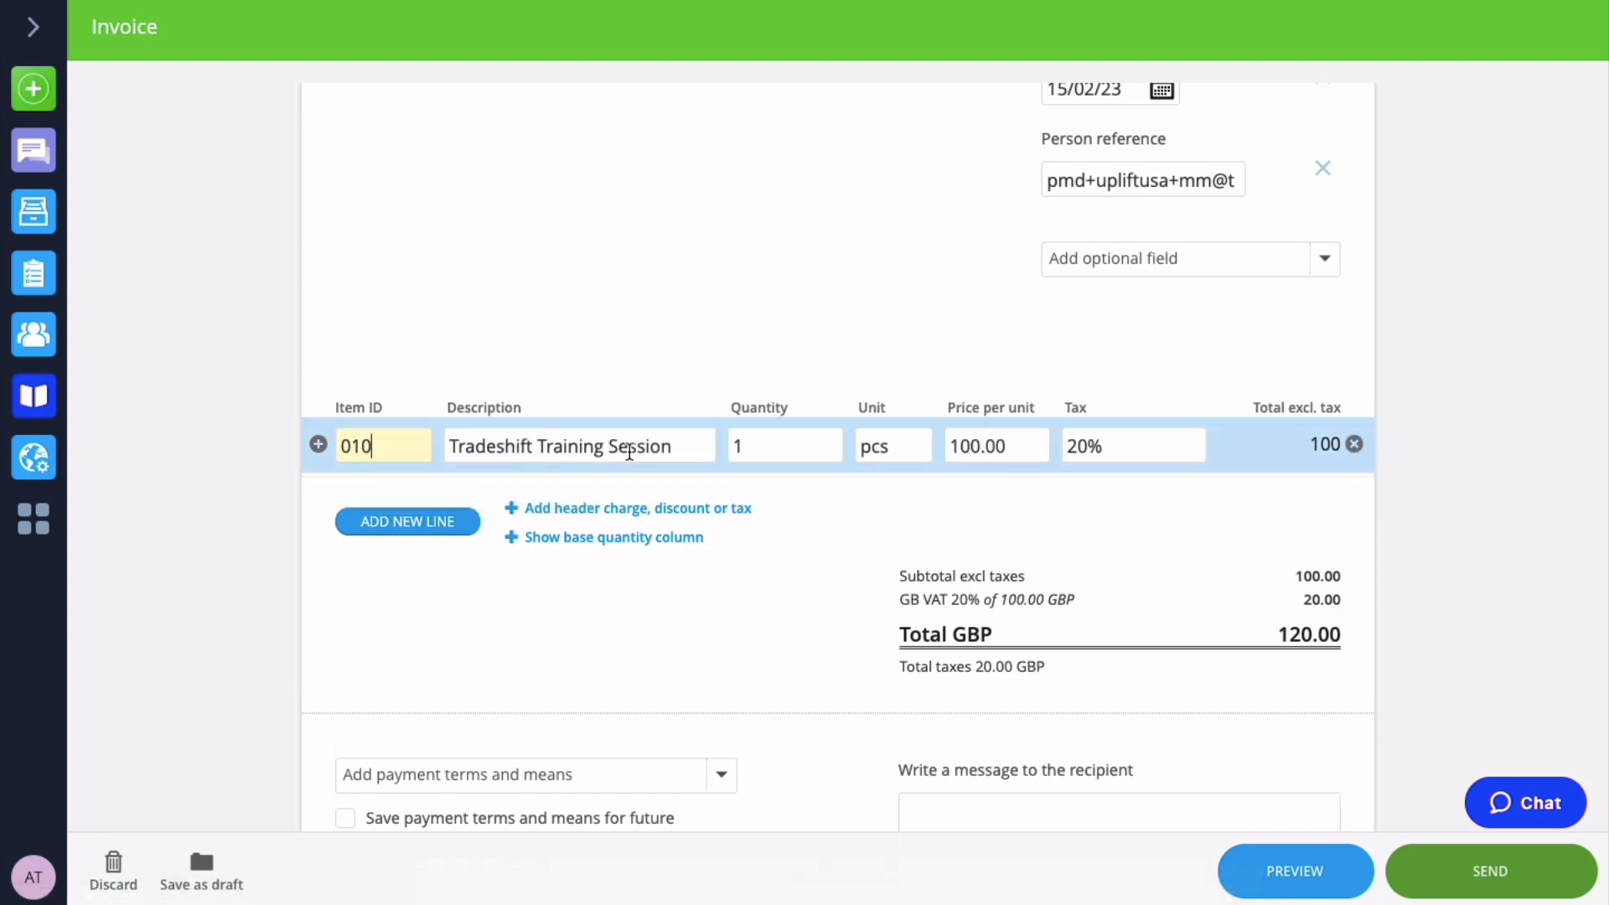
Set the training session line to quantity 5 and unit day (DAY), with GB VAT 20% as its tax
{"action": "left_click", "coordinate": [789, 445]}
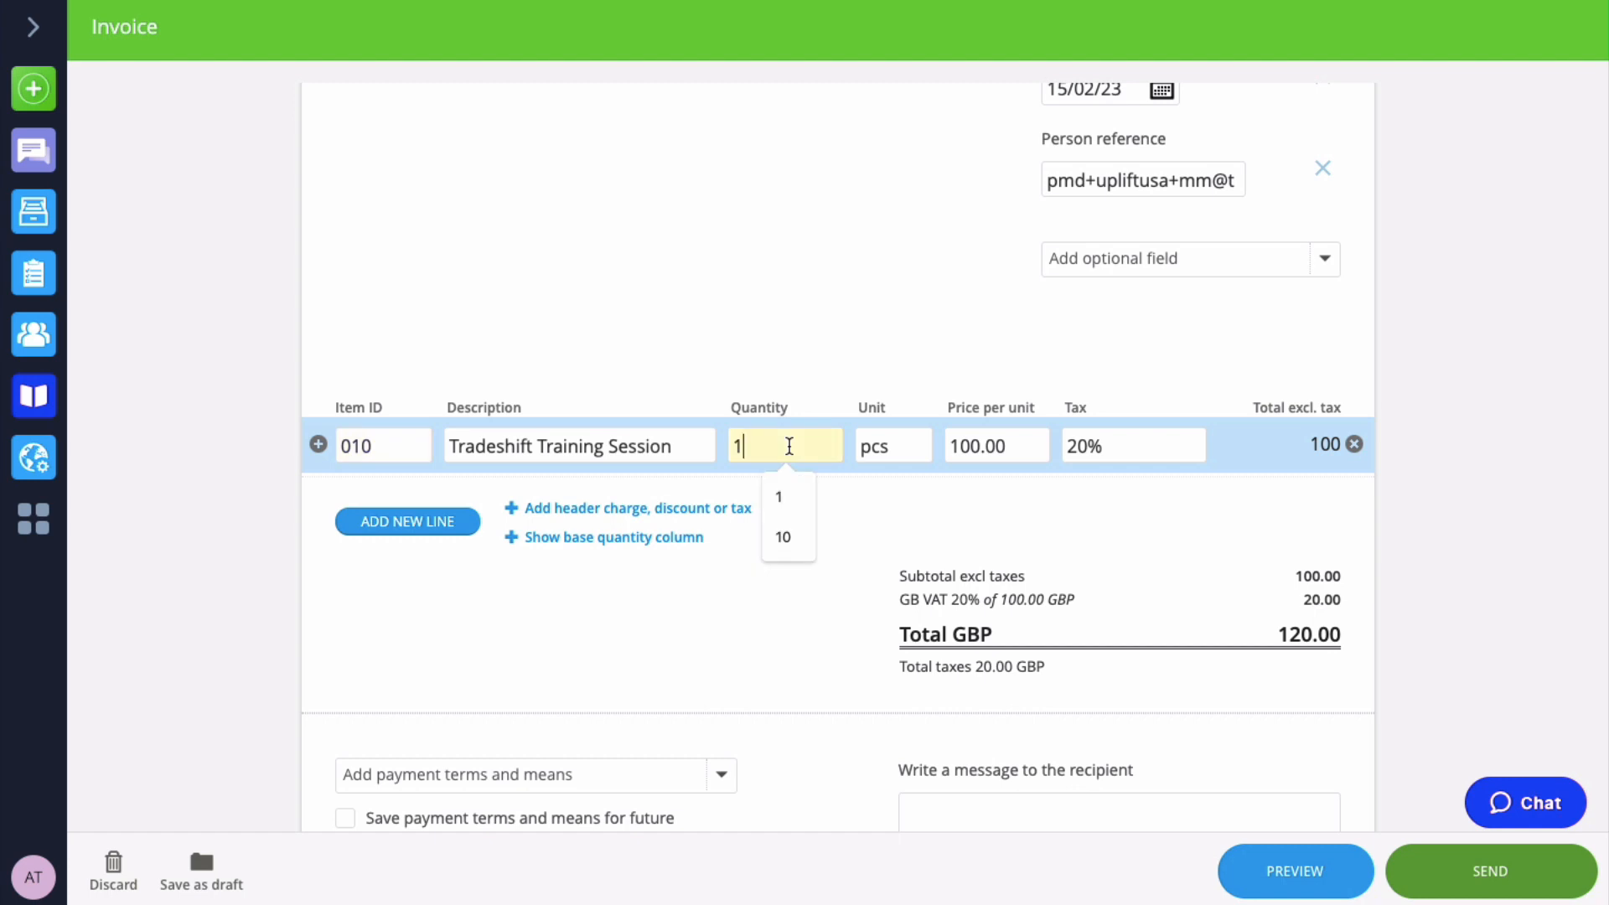
{"action": "key", "text": "BackSpace"}
{"action": "type", "text": "5"}
{"action": "left_click", "coordinate": [892, 448]}
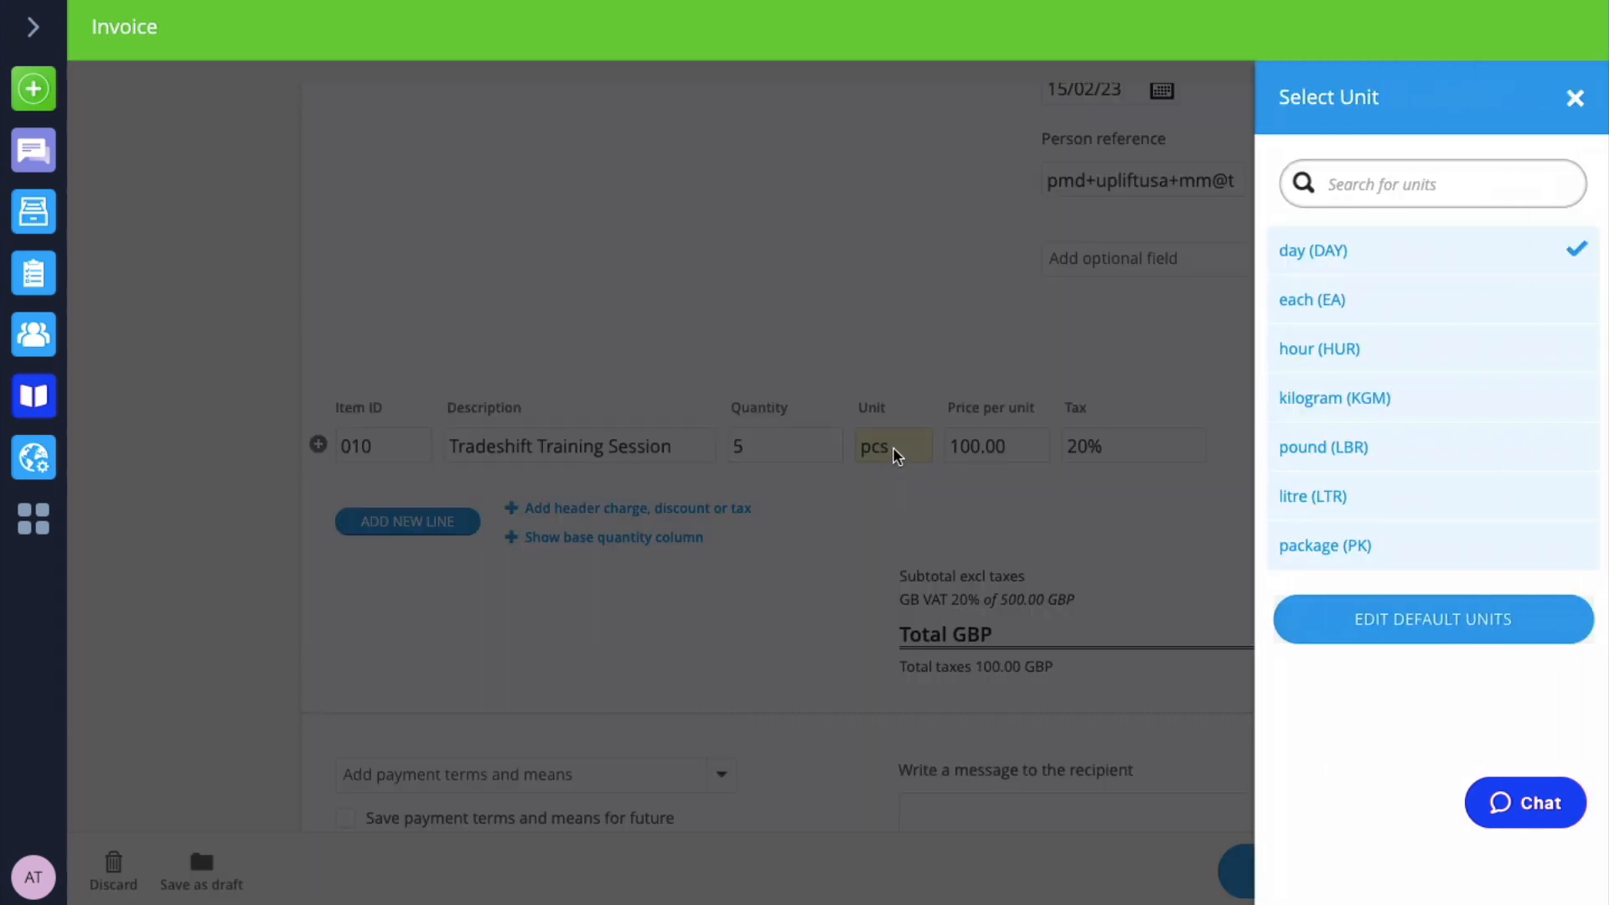
{"action": "left_click", "coordinate": [1345, 252]}
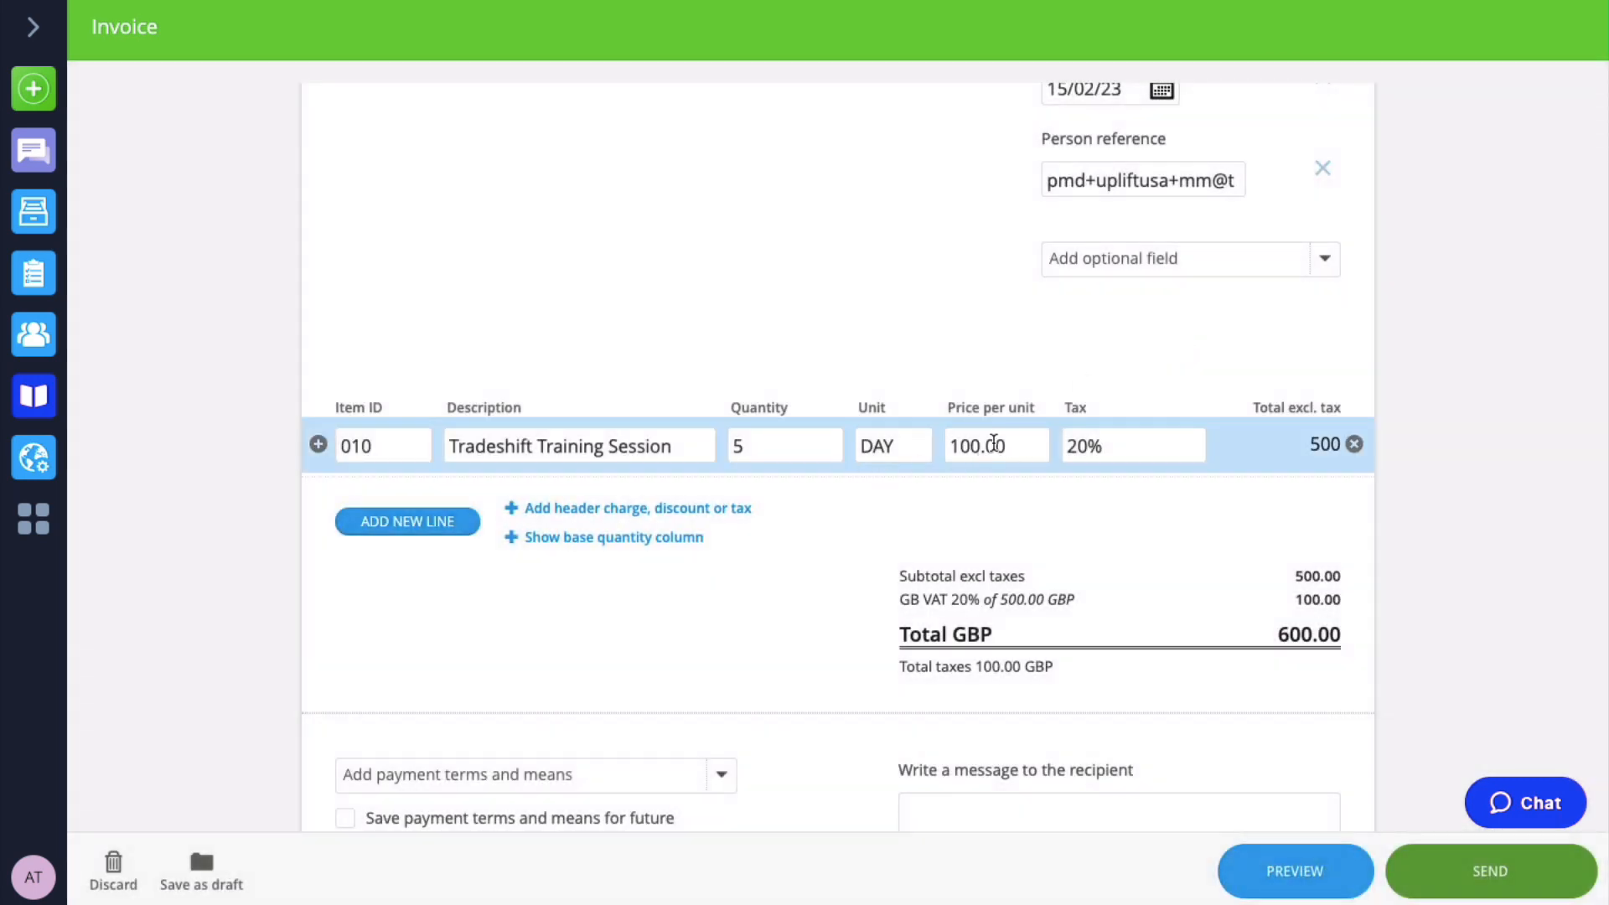
{"action": "left_click", "coordinate": [1104, 442]}
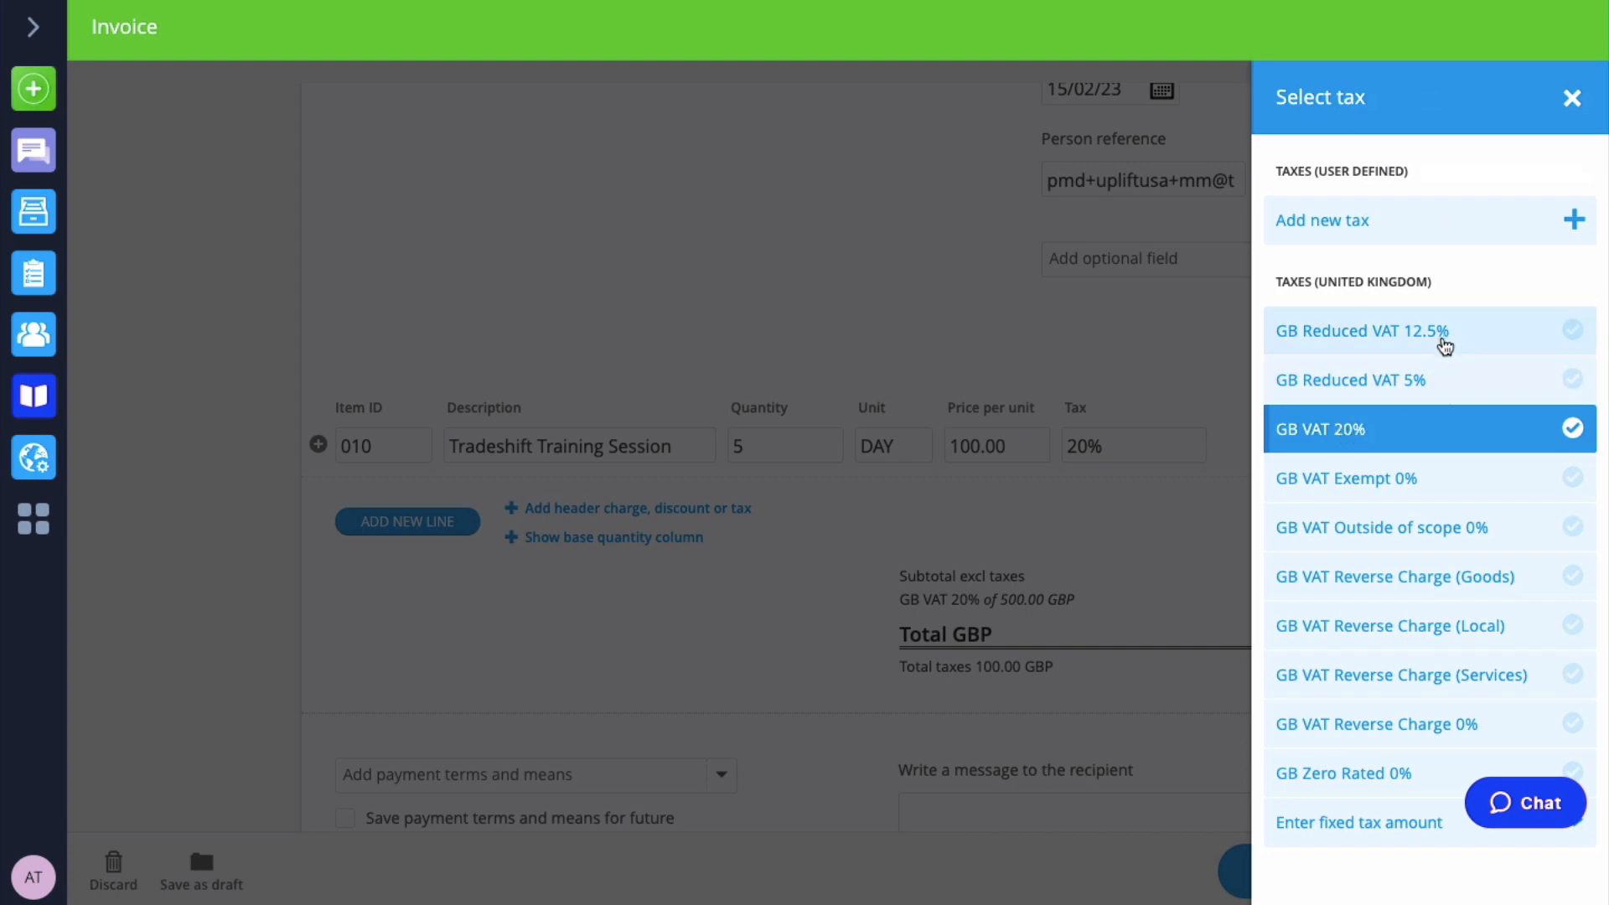
{"action": "left_click", "coordinate": [1374, 429]}
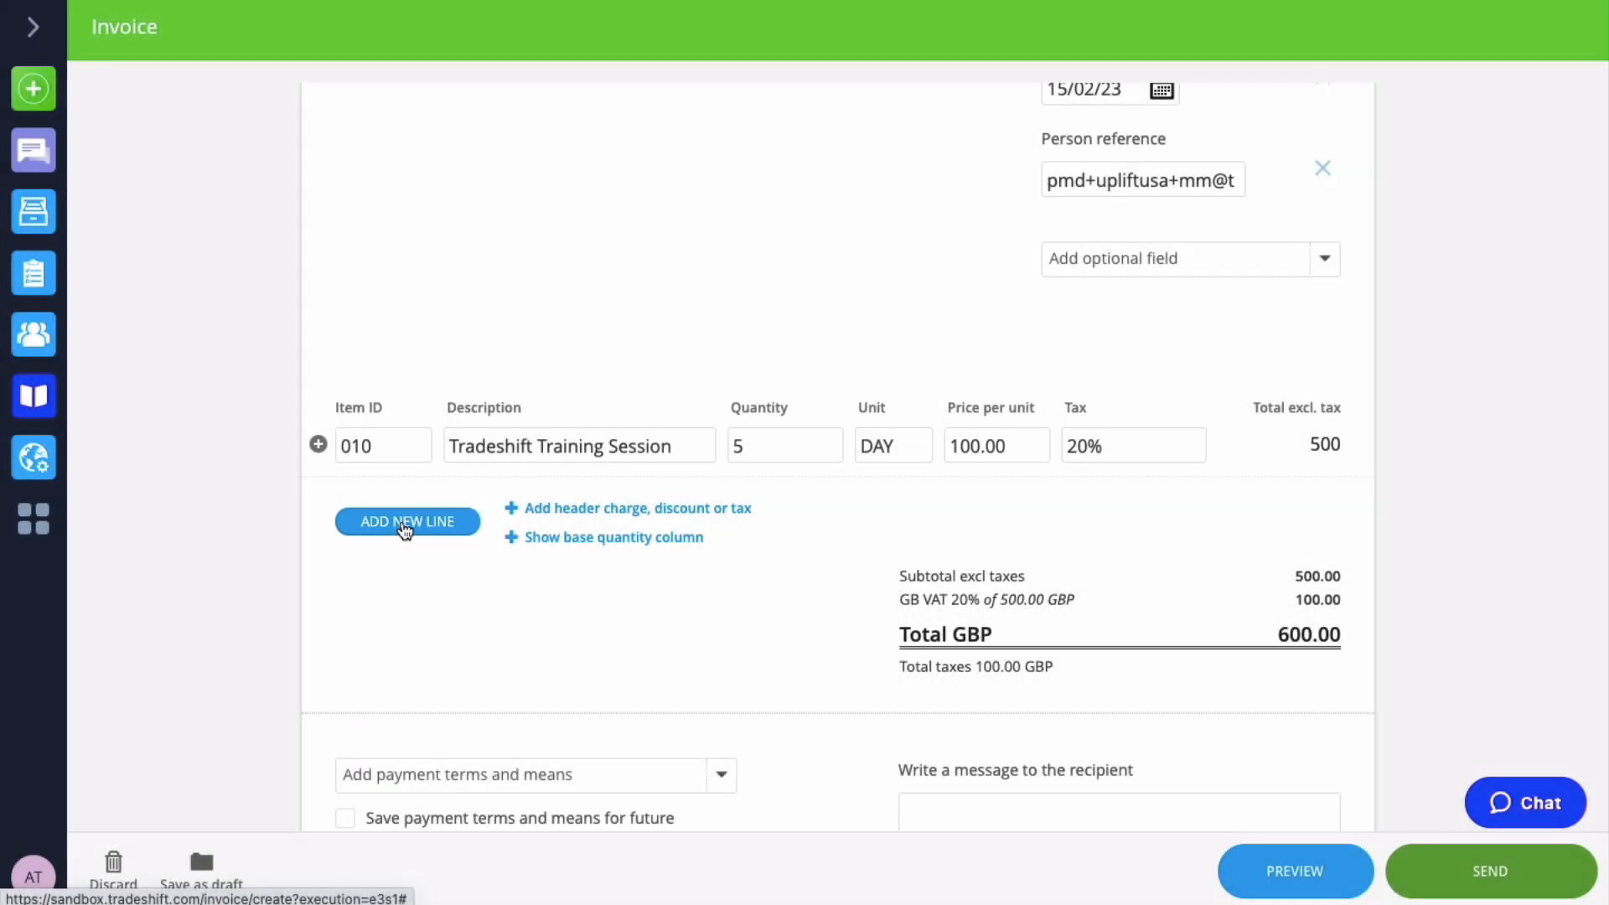
Add a second invoice line with the saved item 020, Training Resources, and set its unit to each (EA)
{"action": "left_click", "coordinate": [405, 527]}
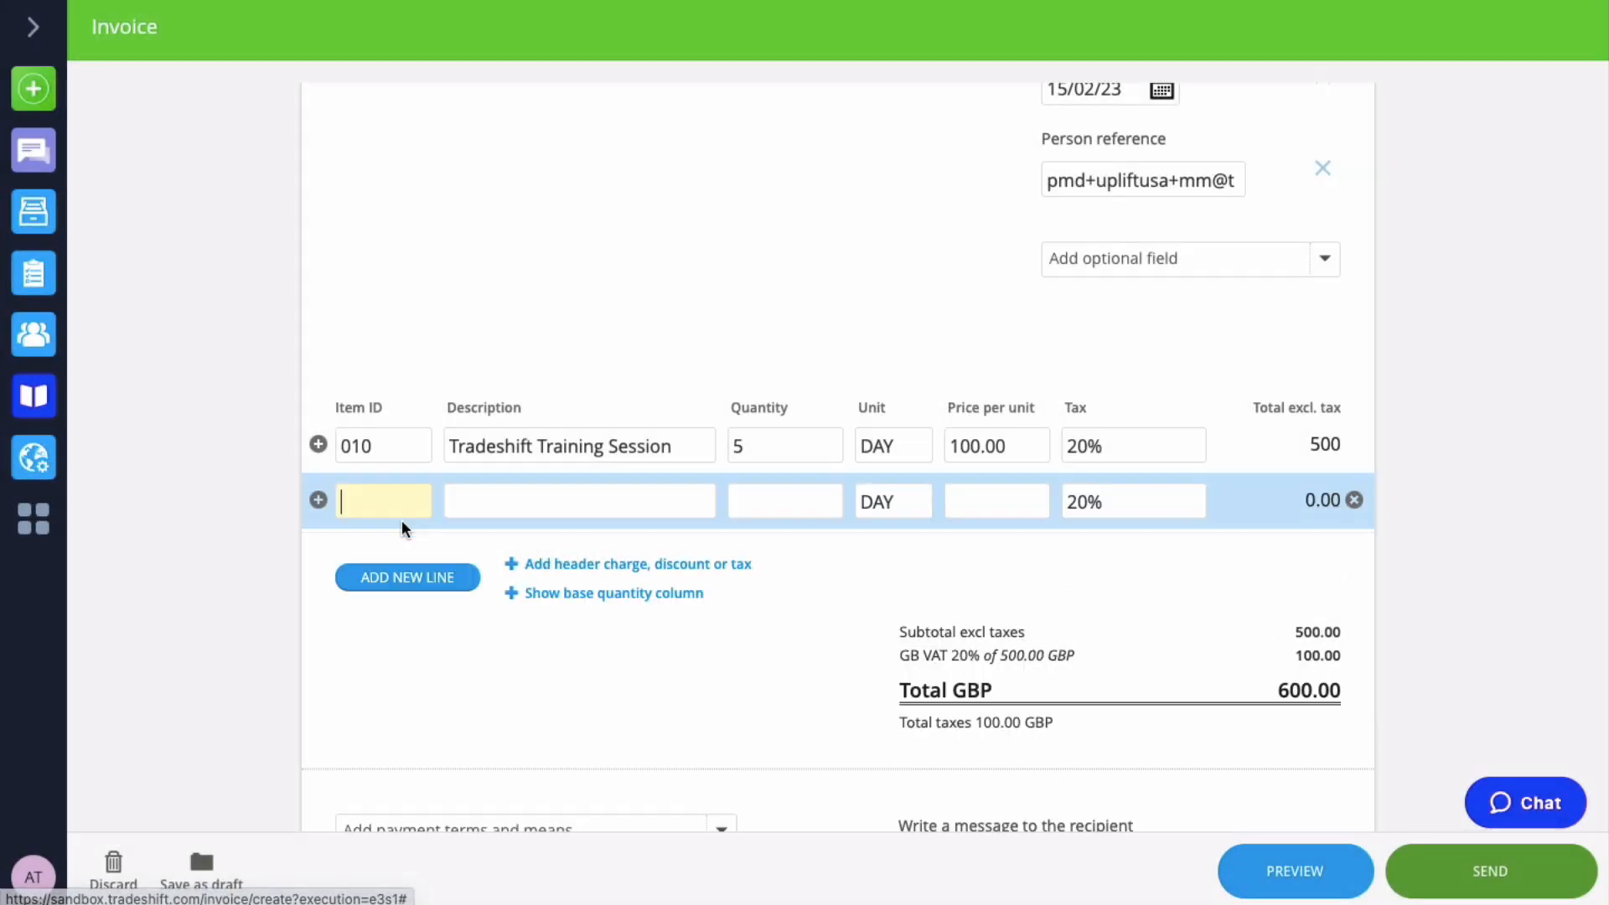
{"action": "type", "text": "020"}
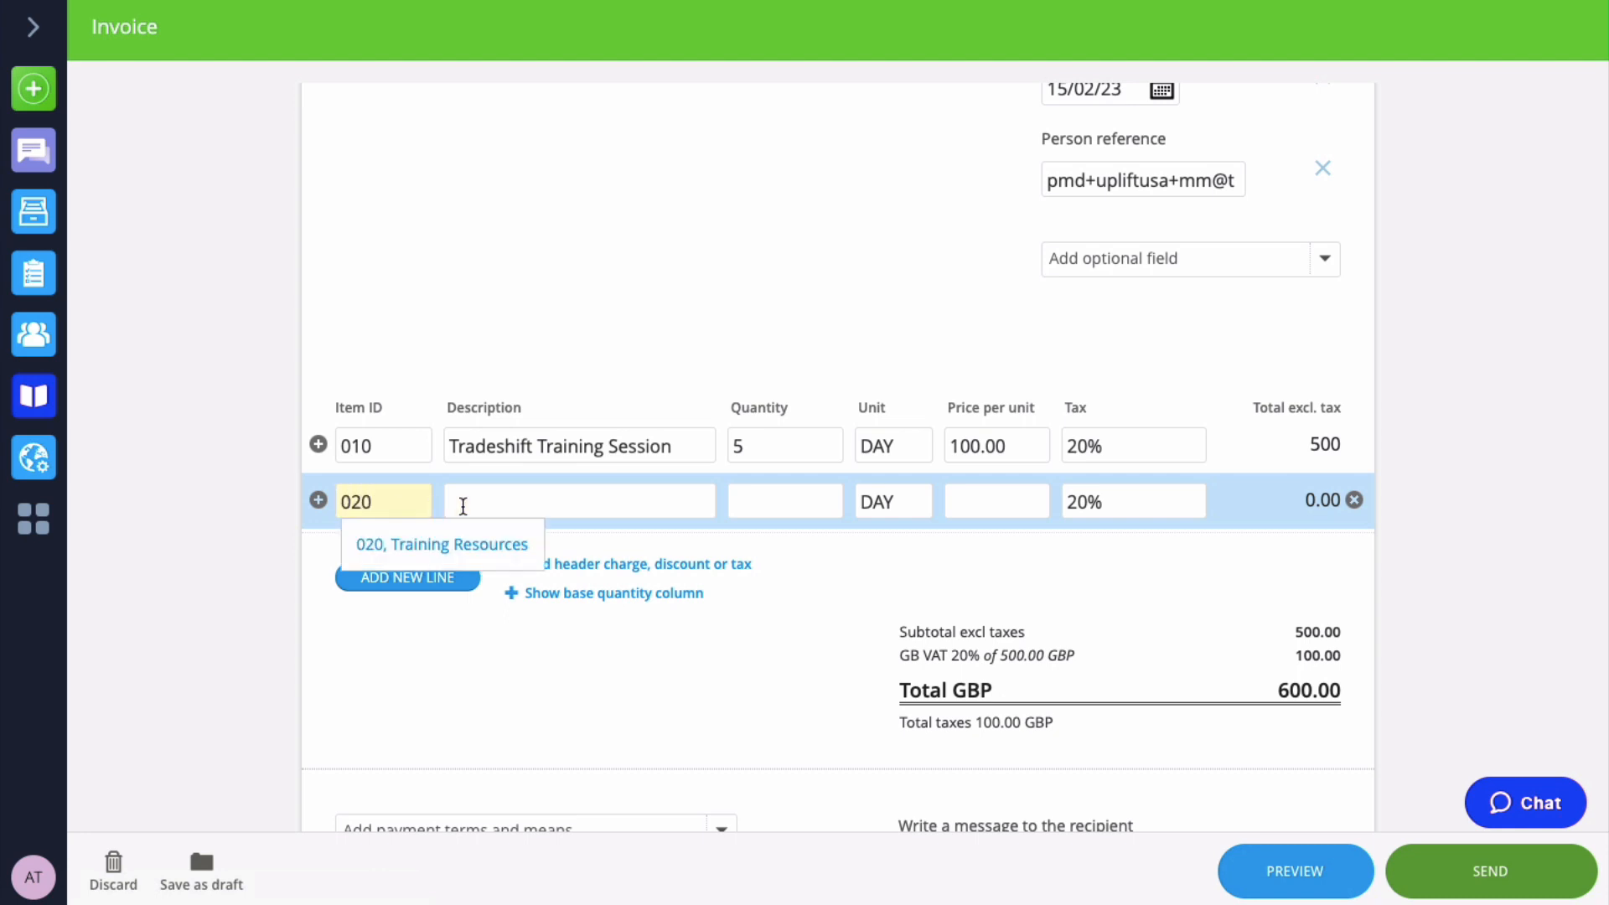
{"action": "left_click", "coordinate": [441, 545]}
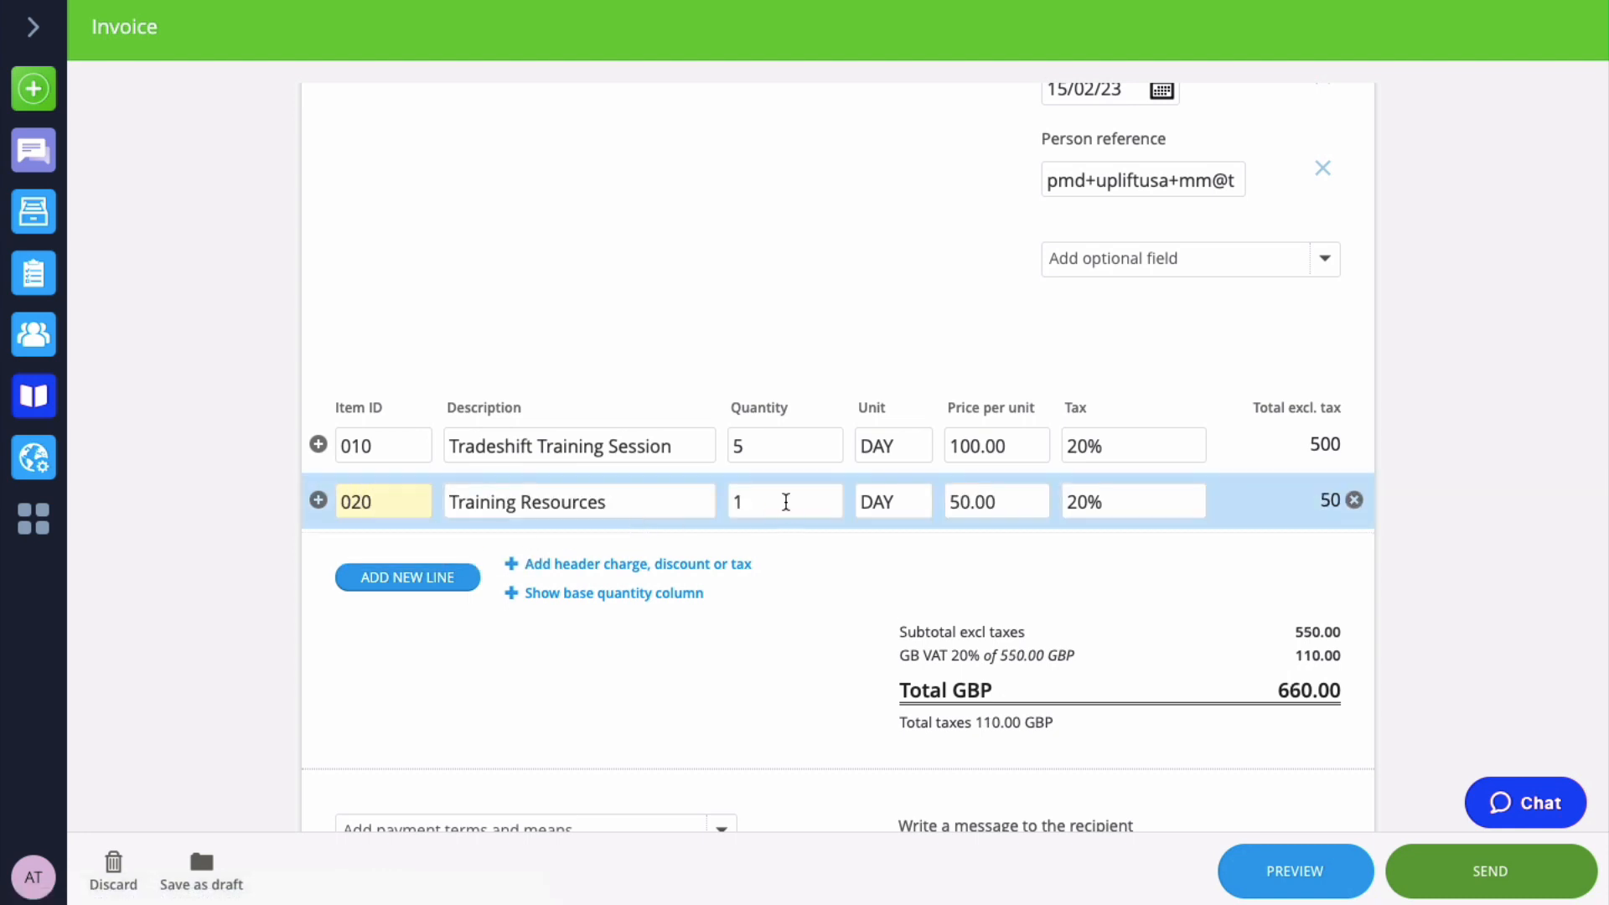
{"action": "left_click", "coordinate": [893, 501]}
{"action": "left_click", "coordinate": [1345, 299]}
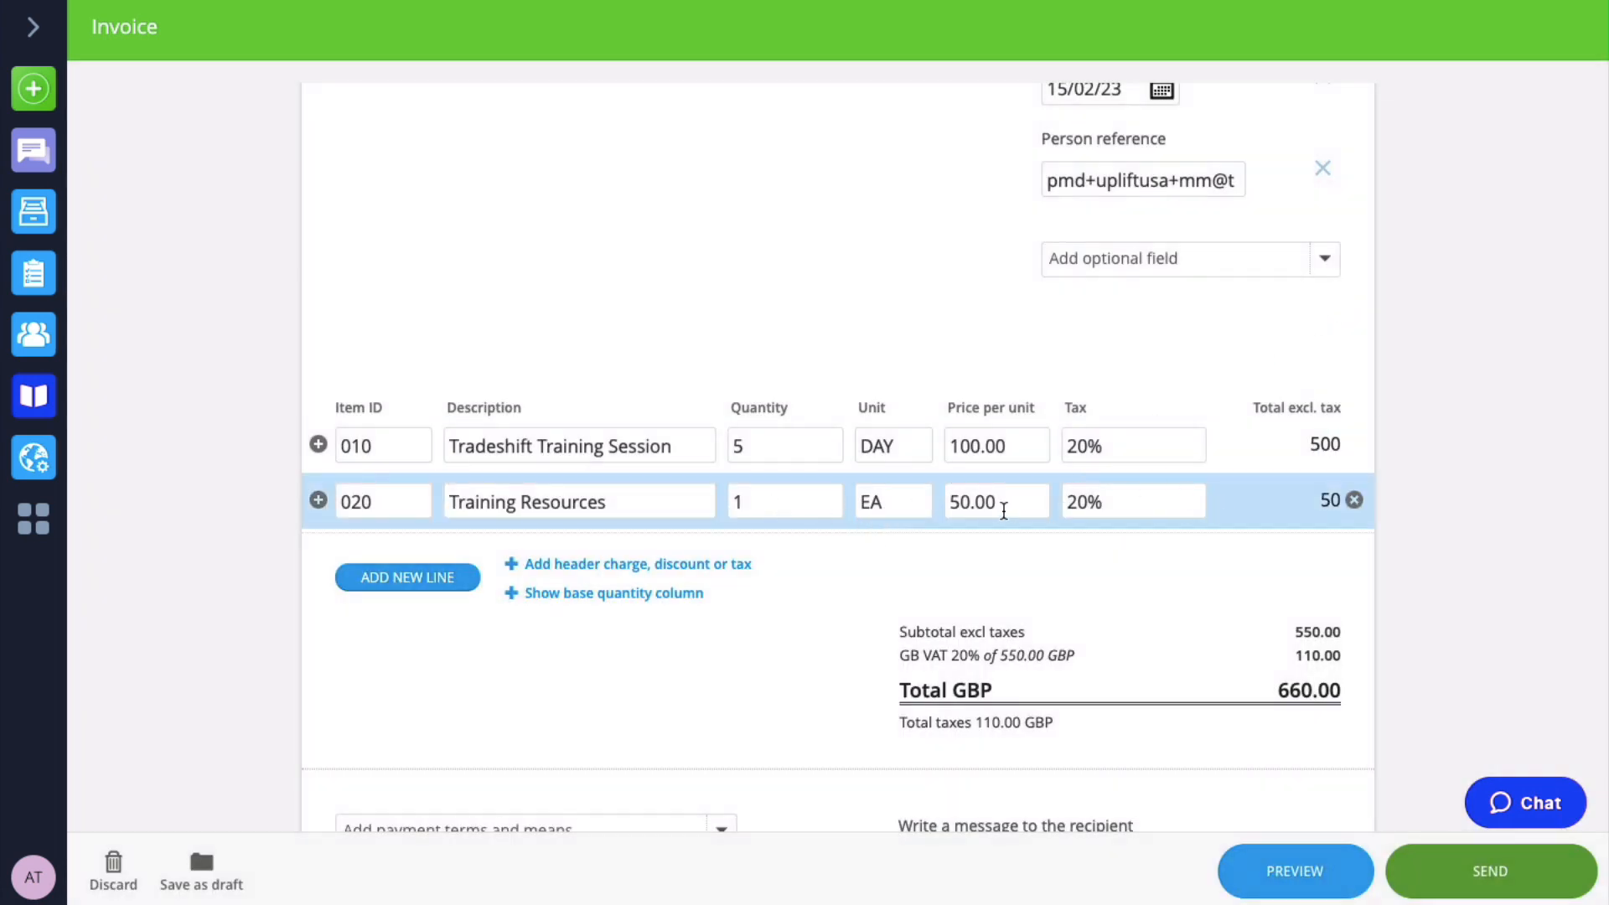
{"action": "left_click", "coordinate": [975, 501]}
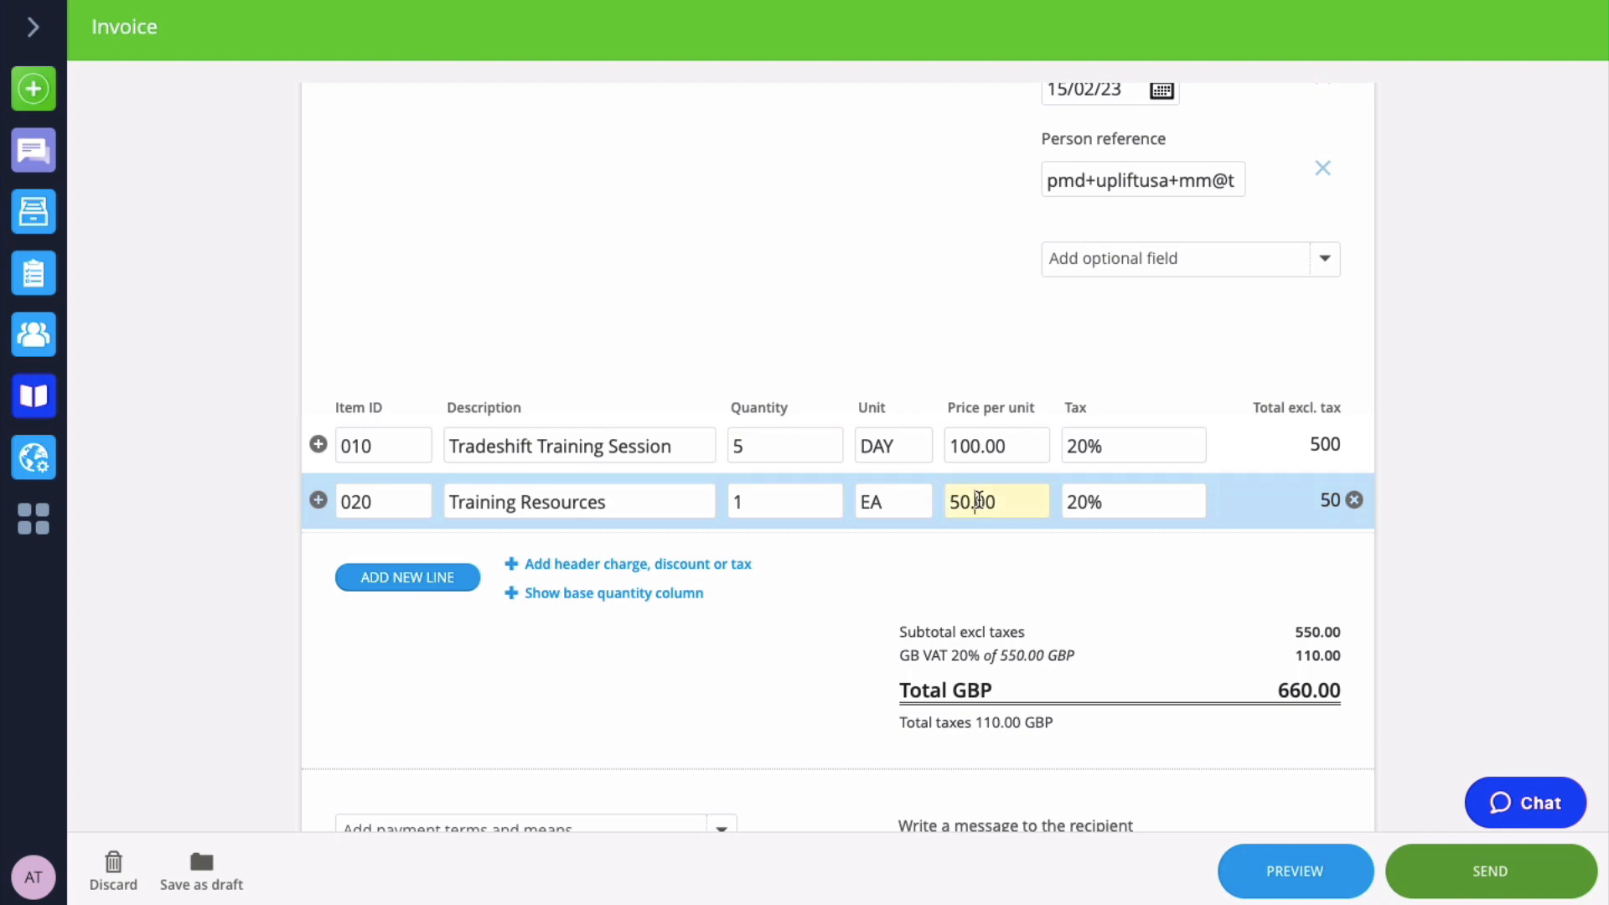
{"action": "left_click", "coordinate": [1131, 501]}
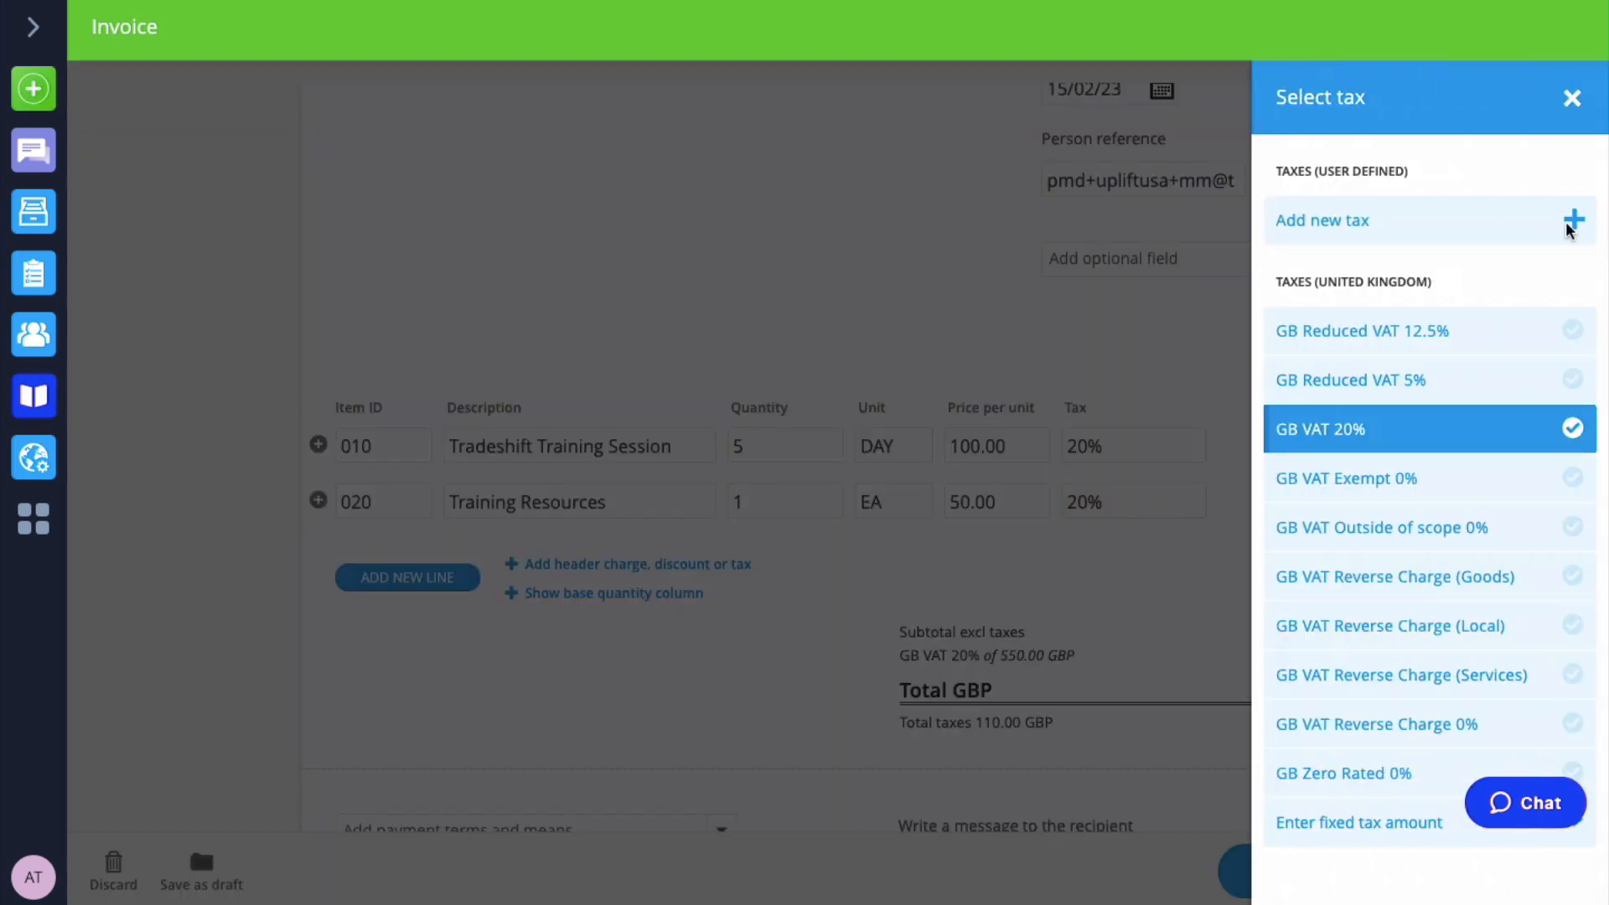
{"action": "left_click", "coordinate": [1078, 478]}
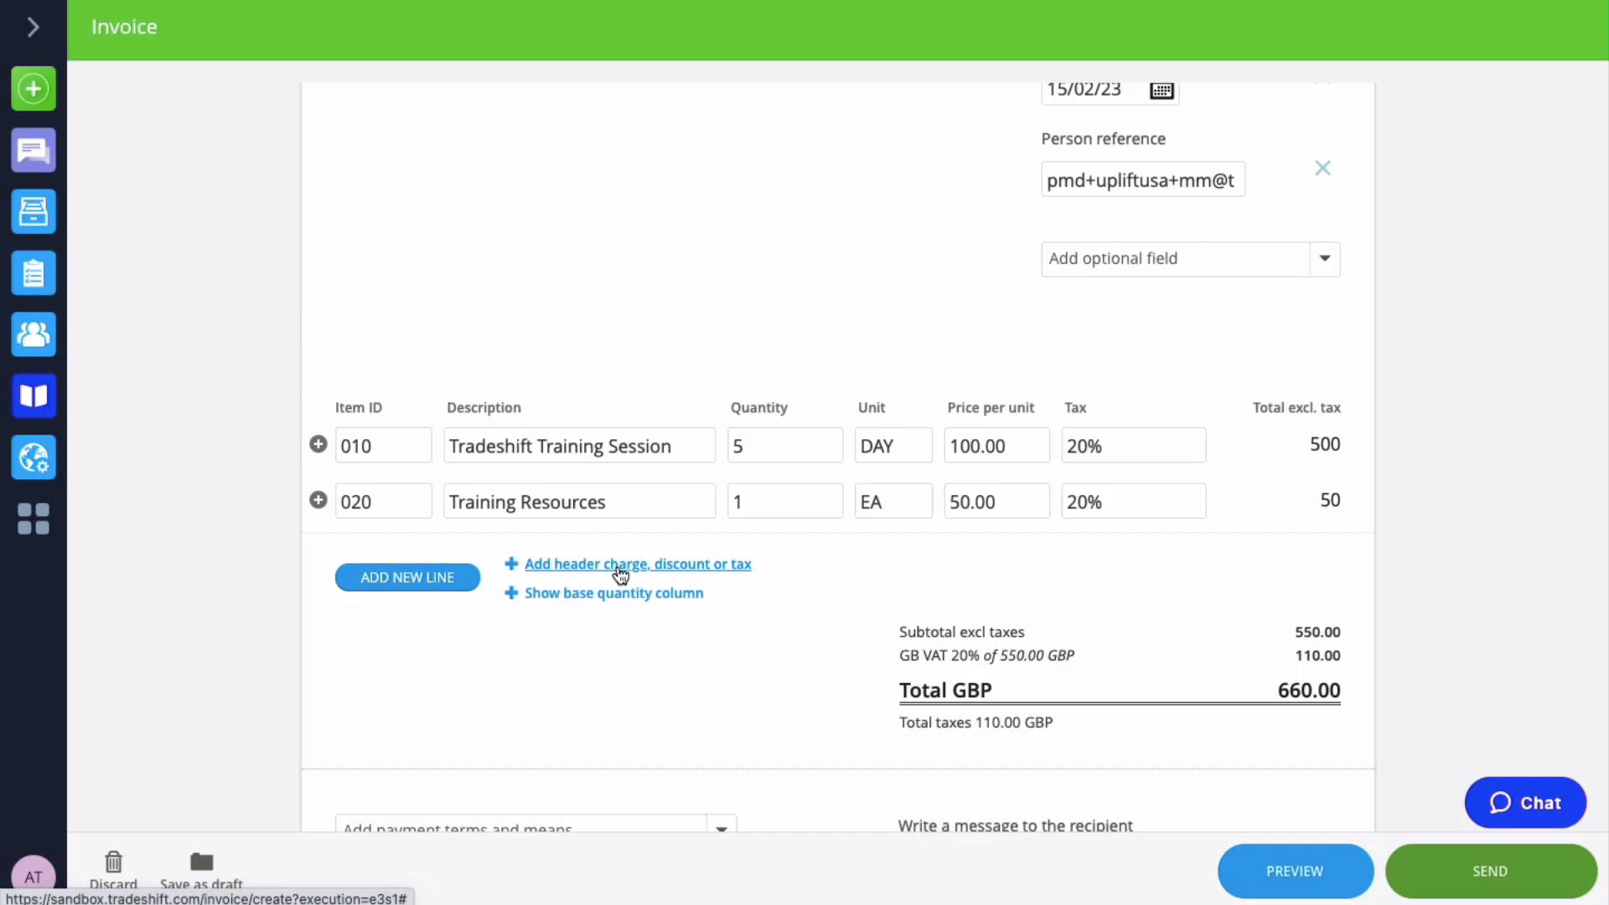
Add a header line of type Discount to the invoice with the reason code Pricing Discount
{"action": "left_click", "coordinate": [620, 573]}
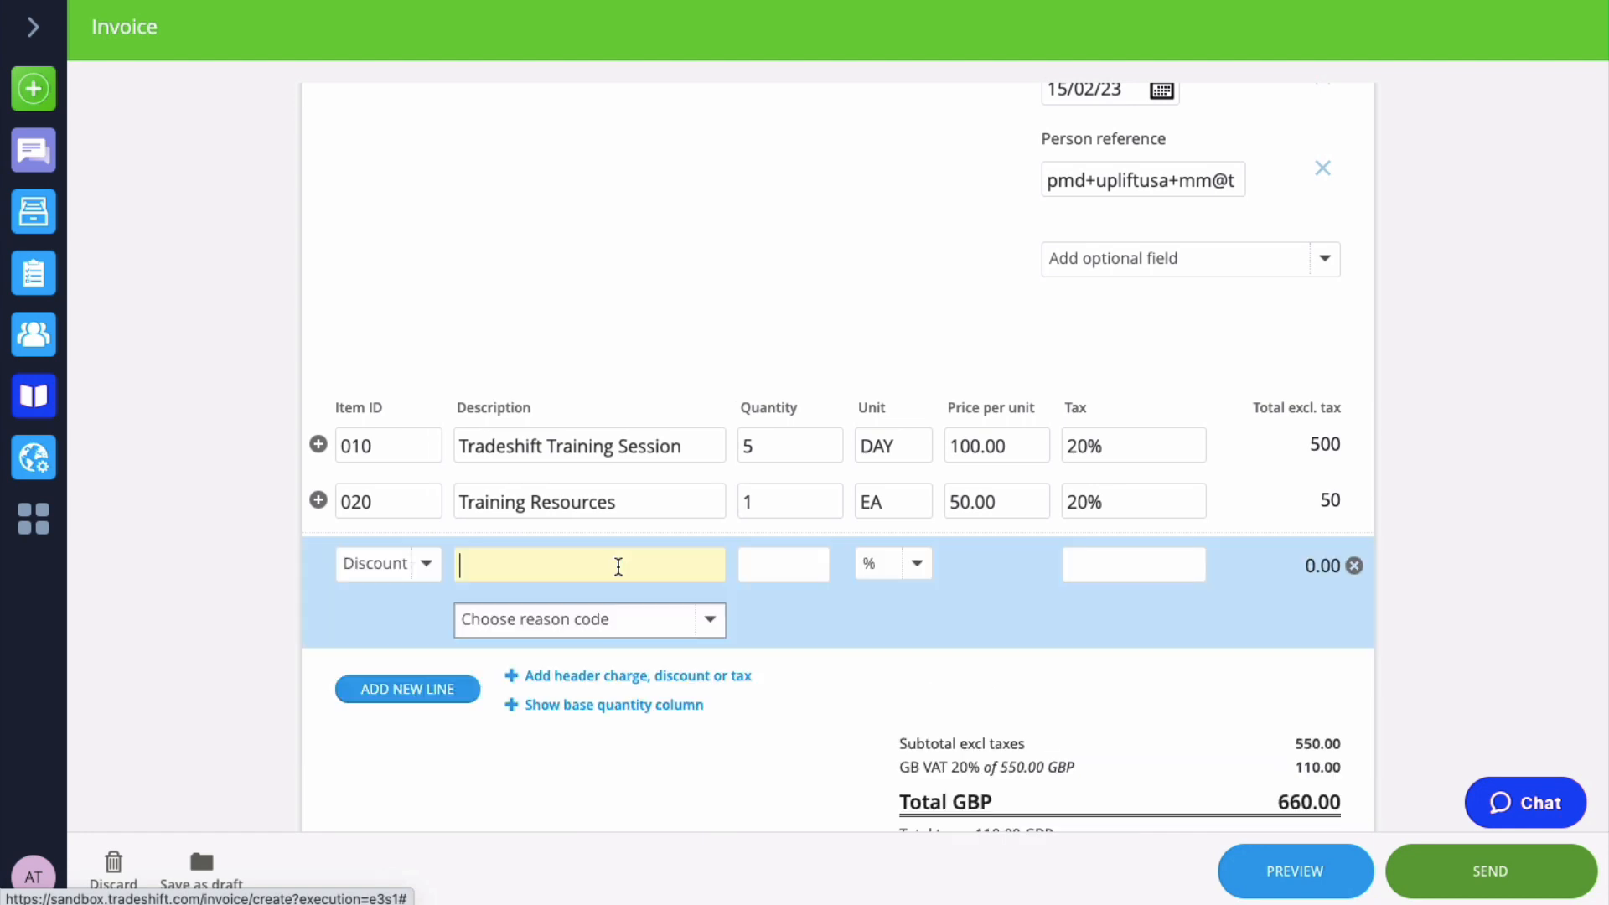
{"action": "left_click", "coordinate": [424, 573]}
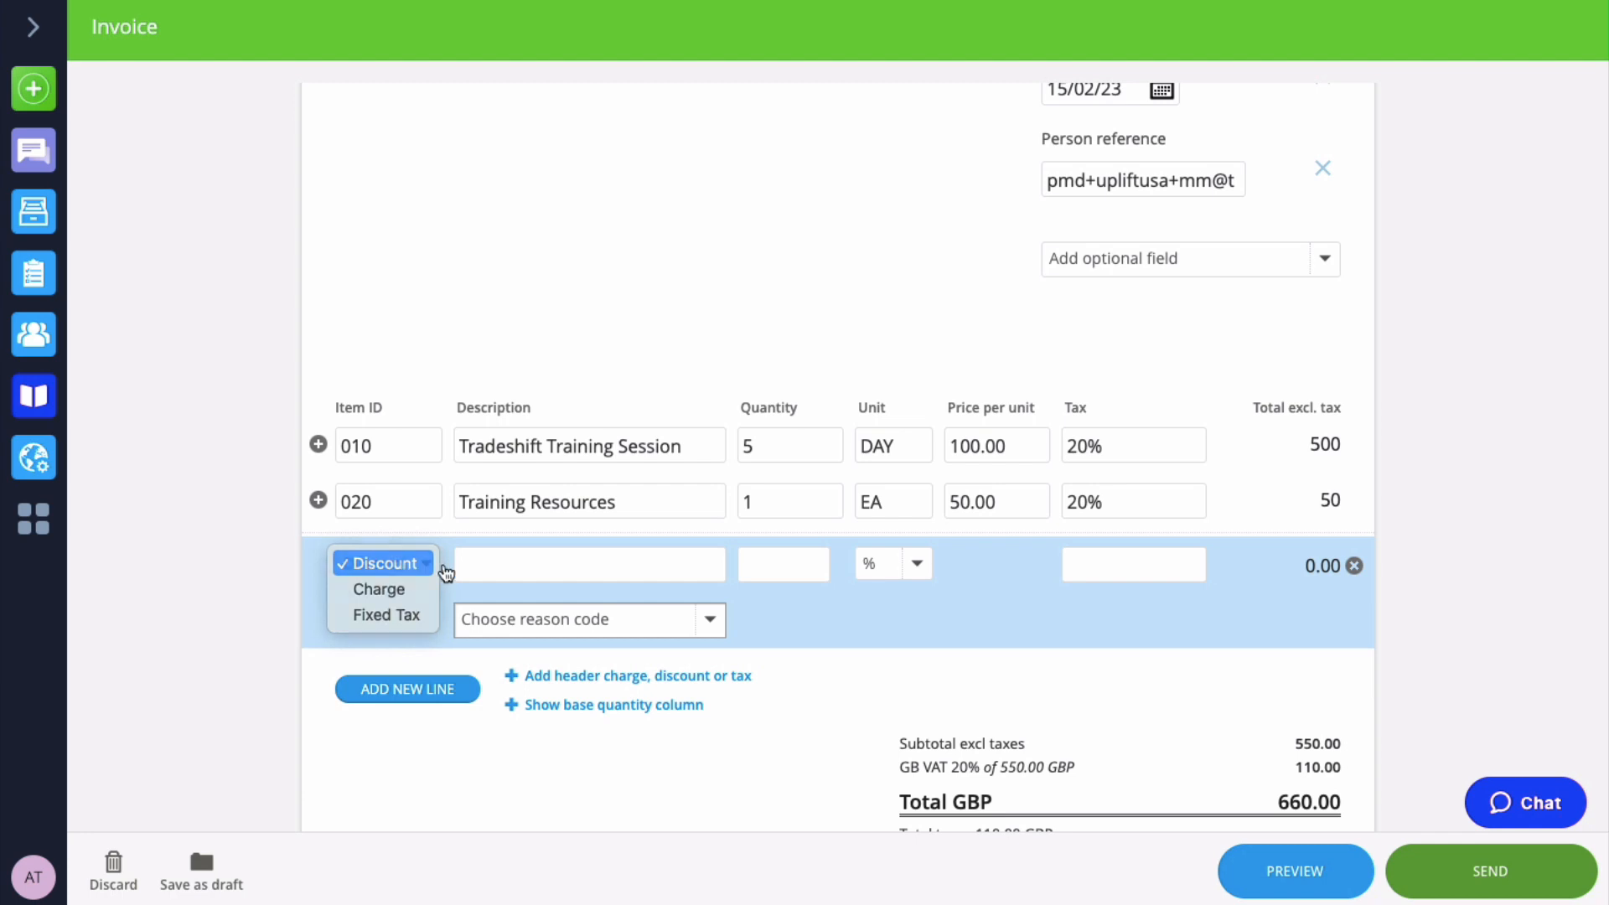
{"action": "left_click", "coordinate": [408, 566]}
{"action": "left_click", "coordinate": [513, 561]}
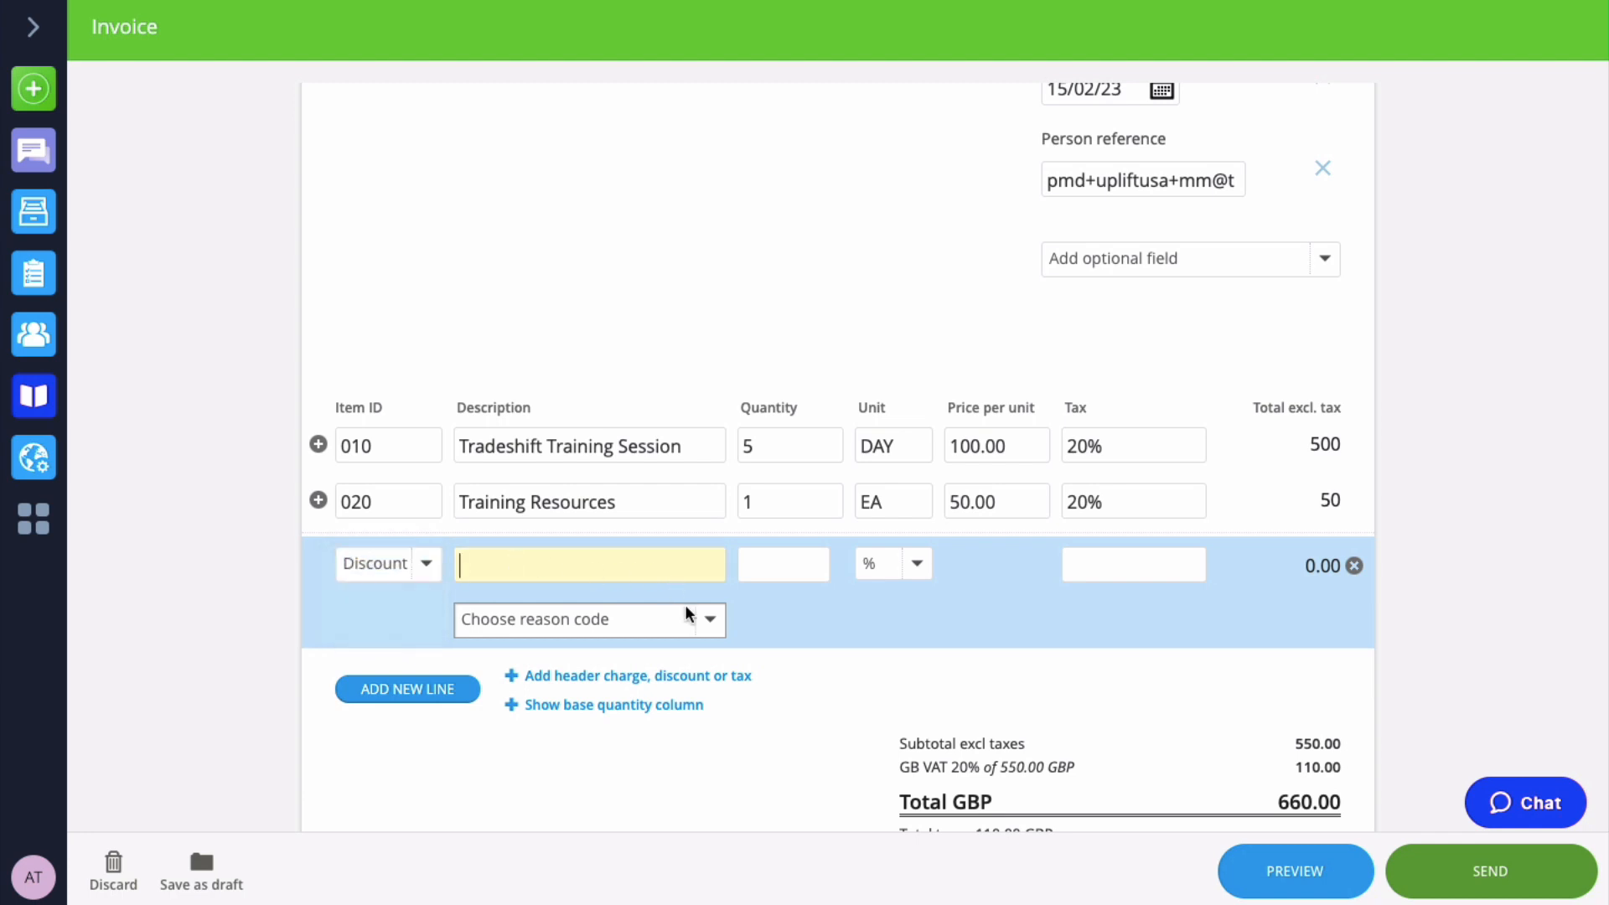
{"action": "left_click", "coordinate": [709, 628]}
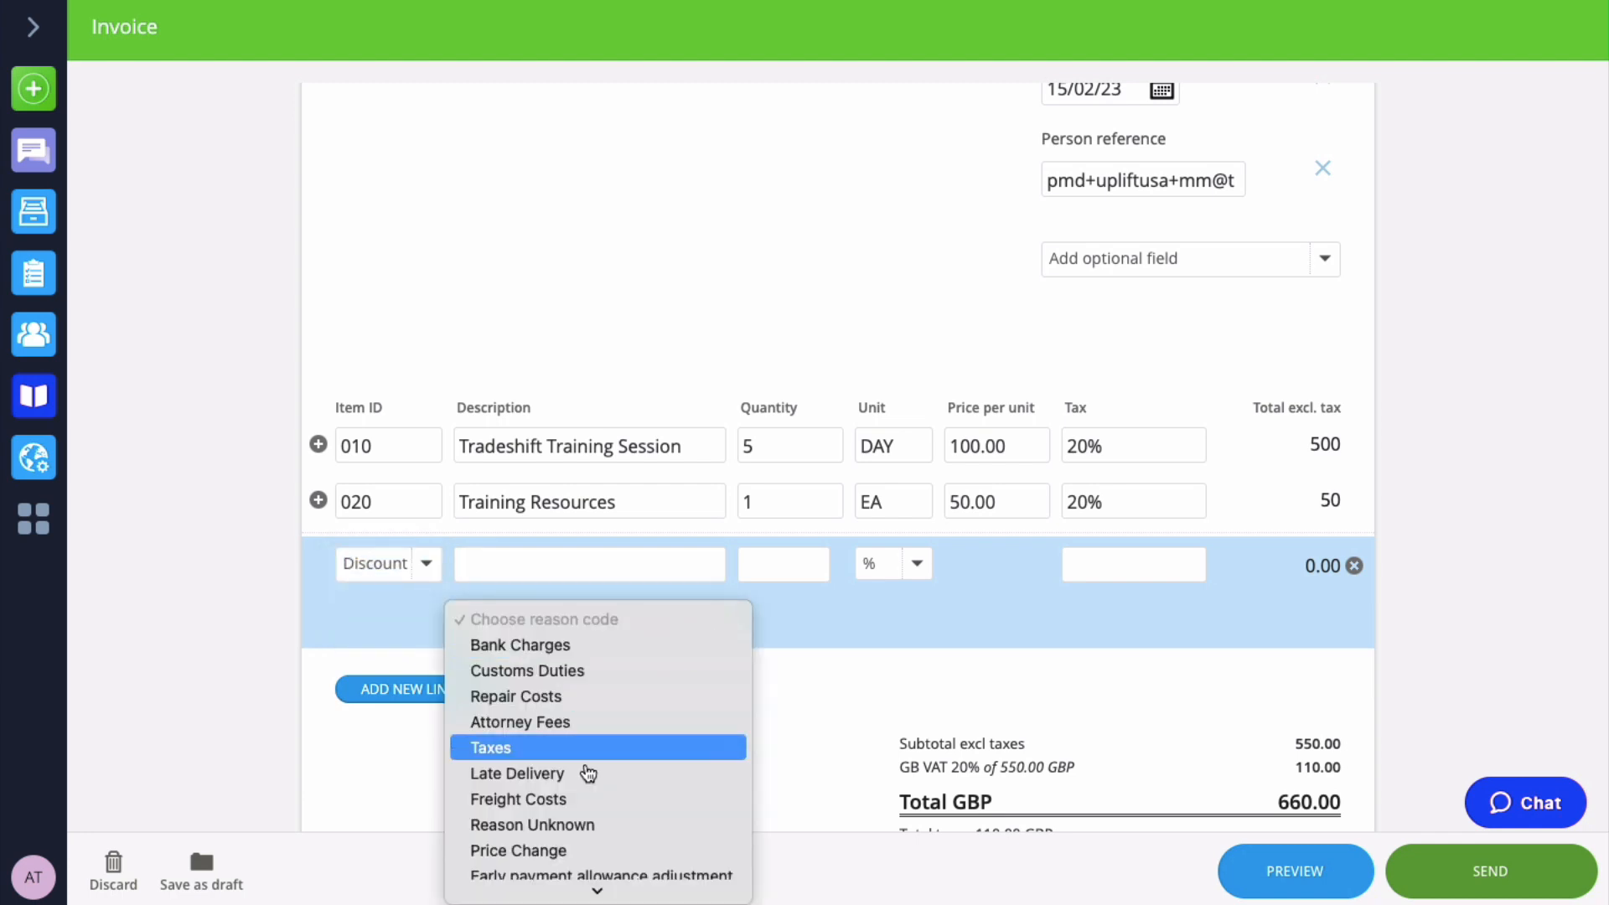
{"action": "scroll", "coordinate": [584, 764], "scroll_direction": "down", "scroll_amount": 5}
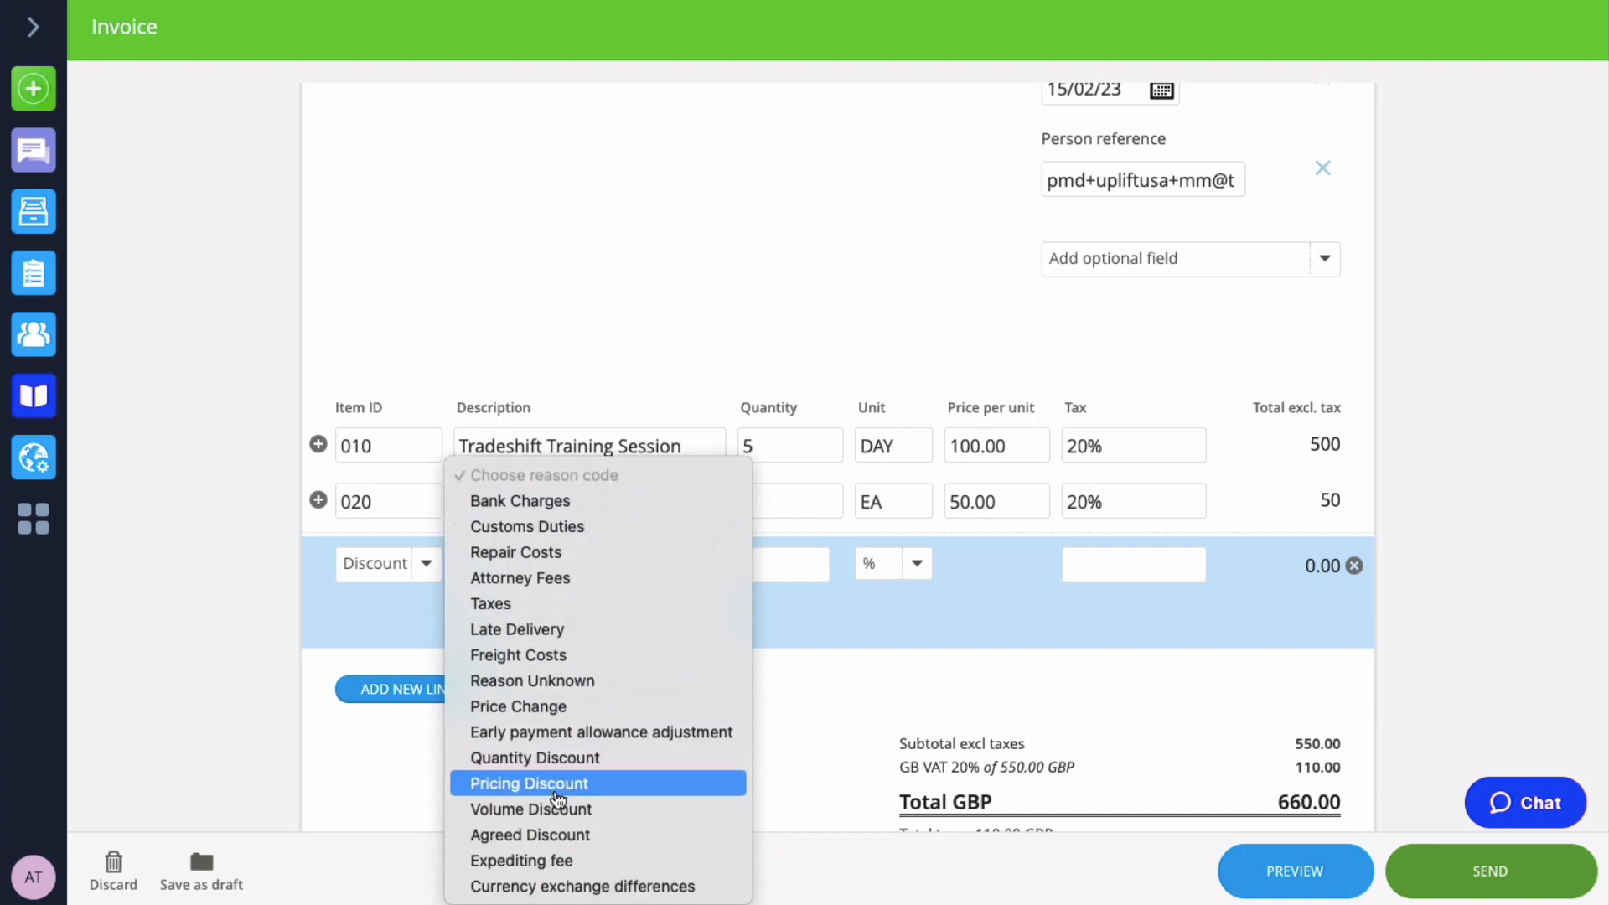
{"action": "left_click", "coordinate": [558, 789]}
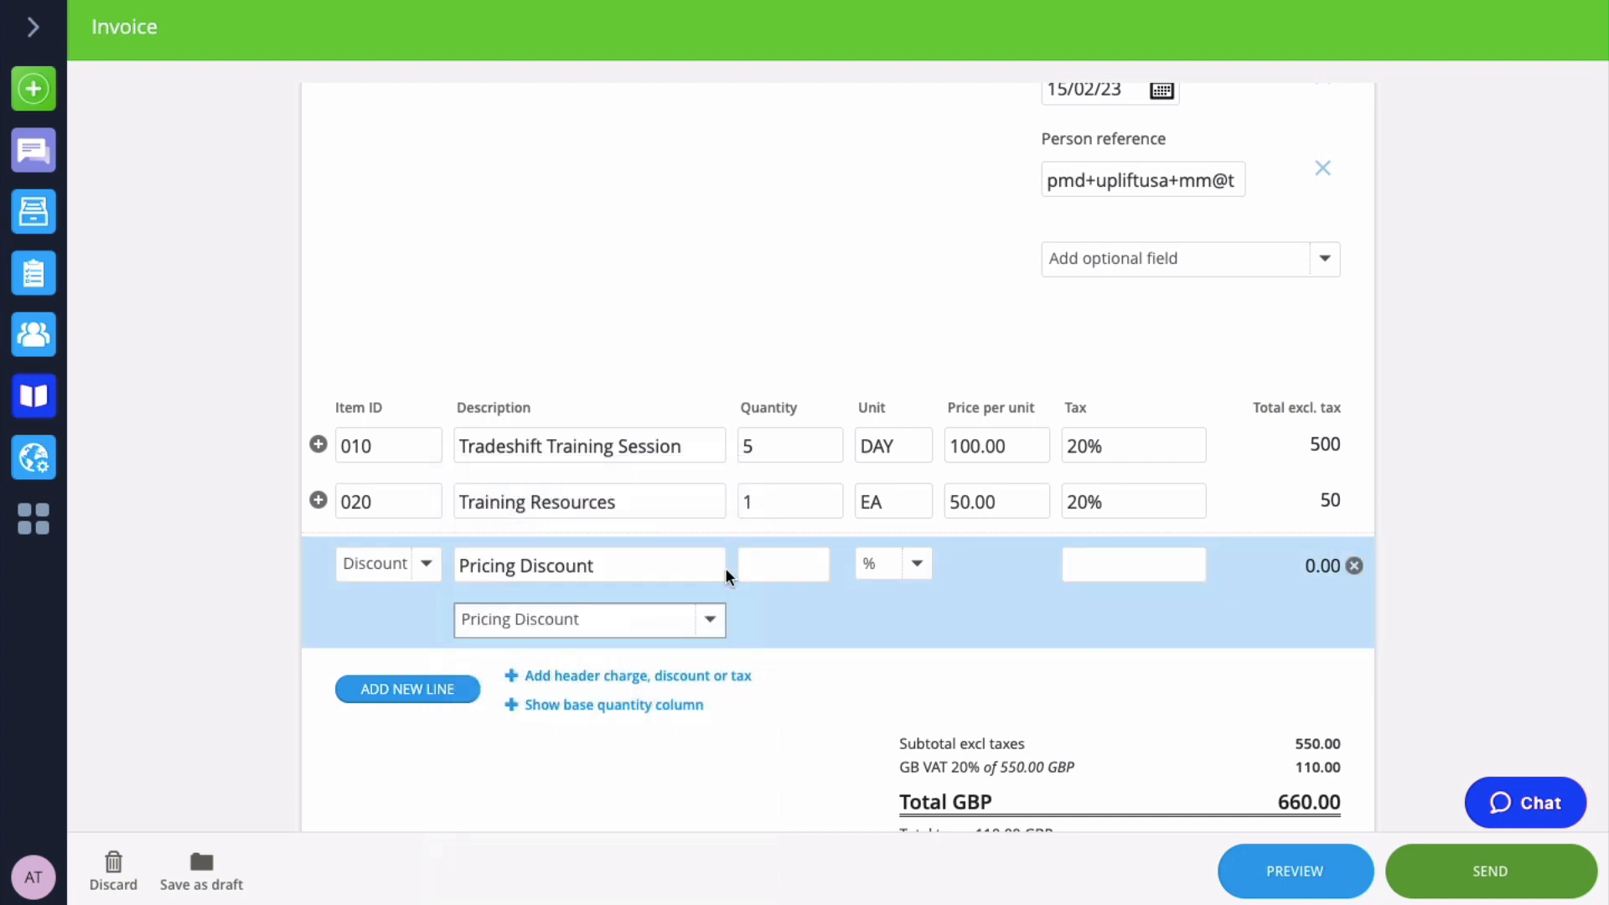
Set the pricing discount to 5 with % as its unit
{"action": "left_click", "coordinate": [783, 564]}
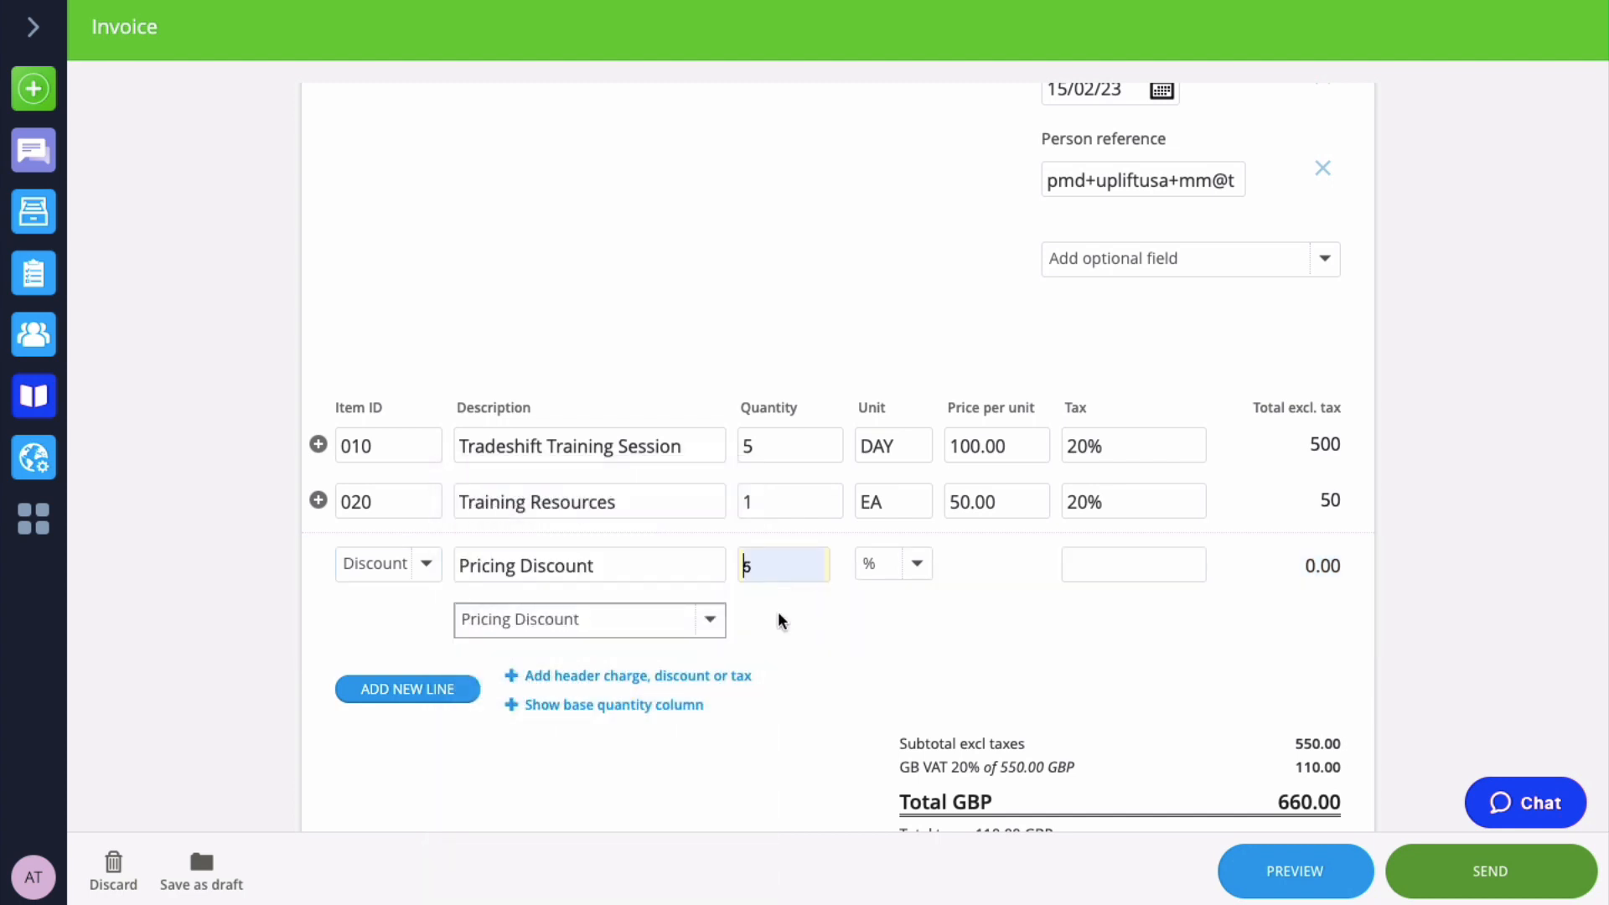
{"action": "left_click", "coordinate": [916, 565]}
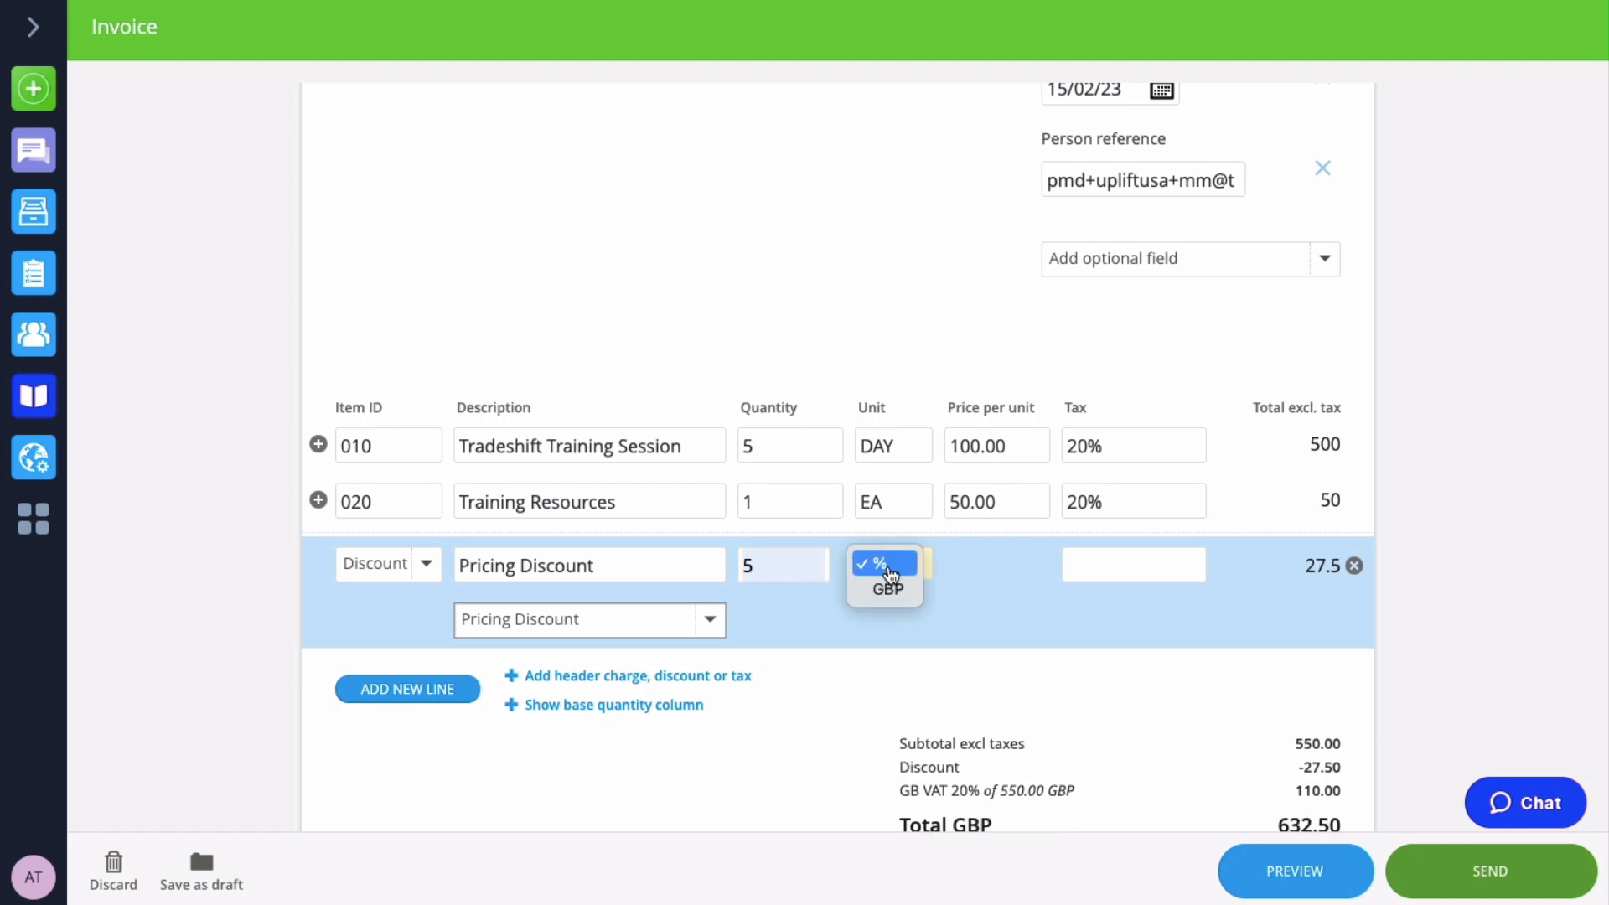
{"action": "left_click", "coordinate": [885, 564]}
Show the base quantity column on the invoice lines and remove it again
{"action": "scroll", "coordinate": [1174, 685], "scroll_direction": "down", "scroll_amount": 1}
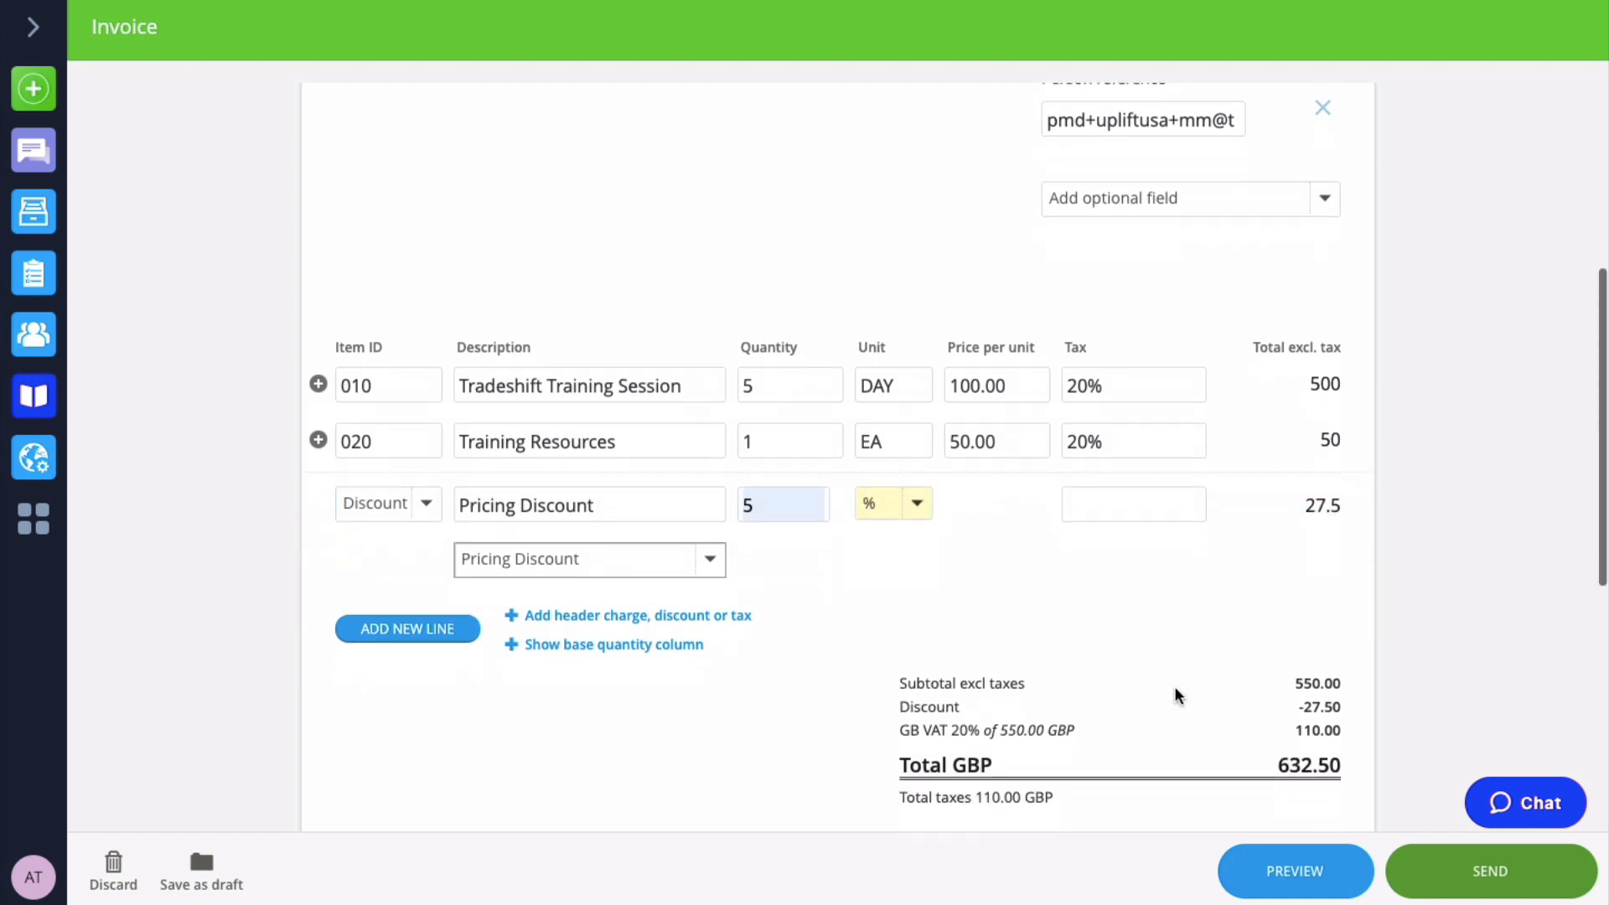
{"action": "scroll", "coordinate": [1174, 685], "scroll_direction": "down", "scroll_amount": 1}
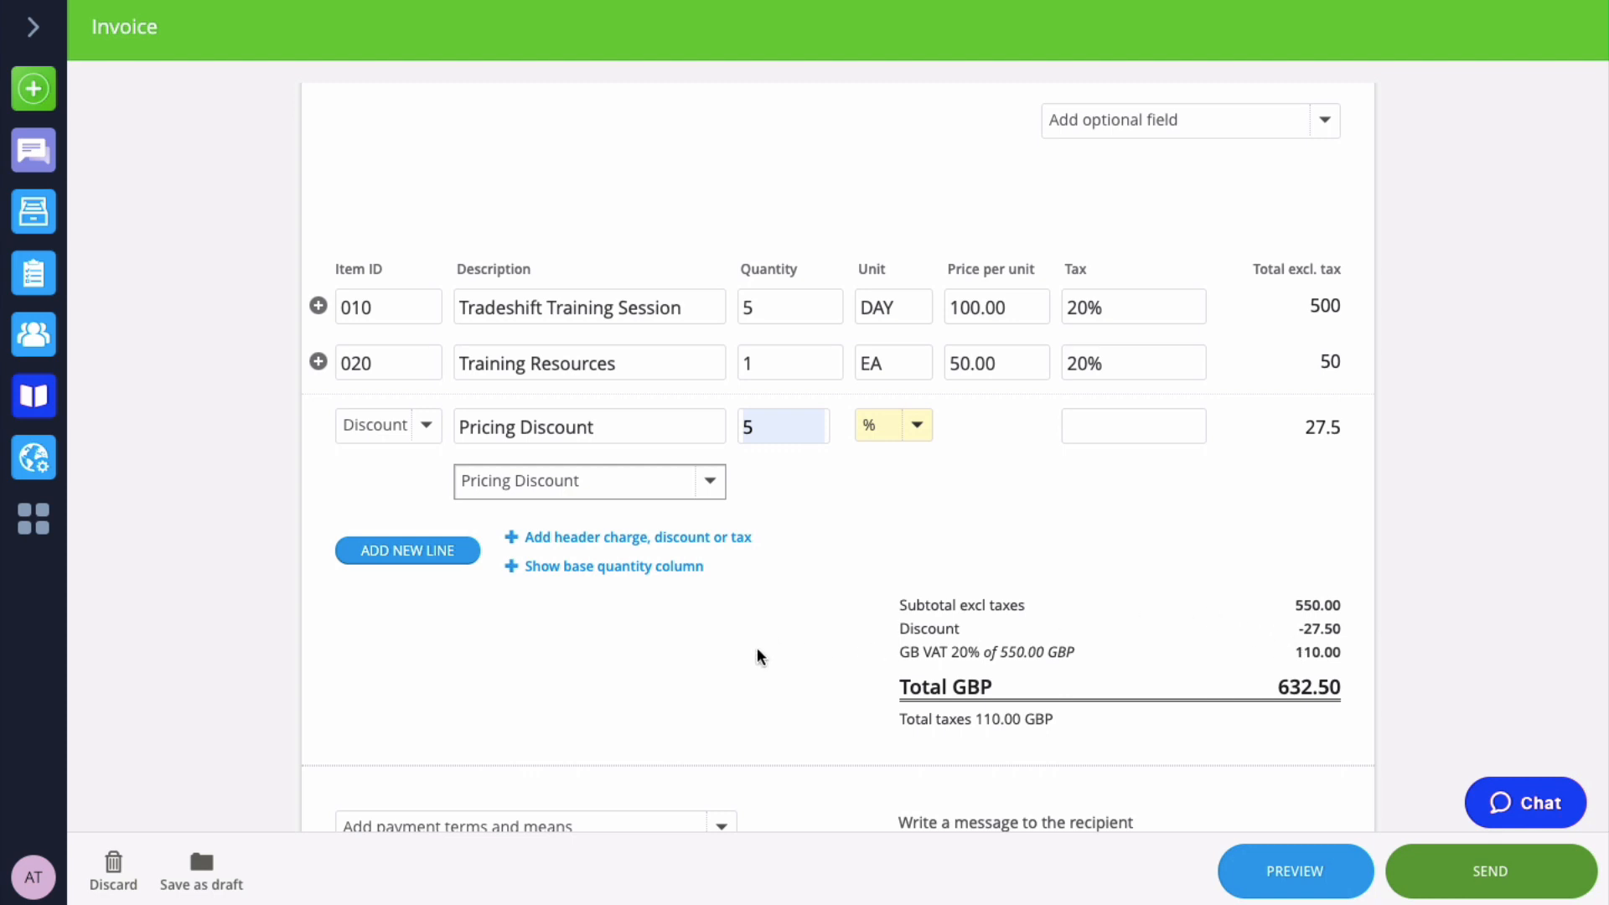
{"action": "left_click", "coordinate": [612, 567]}
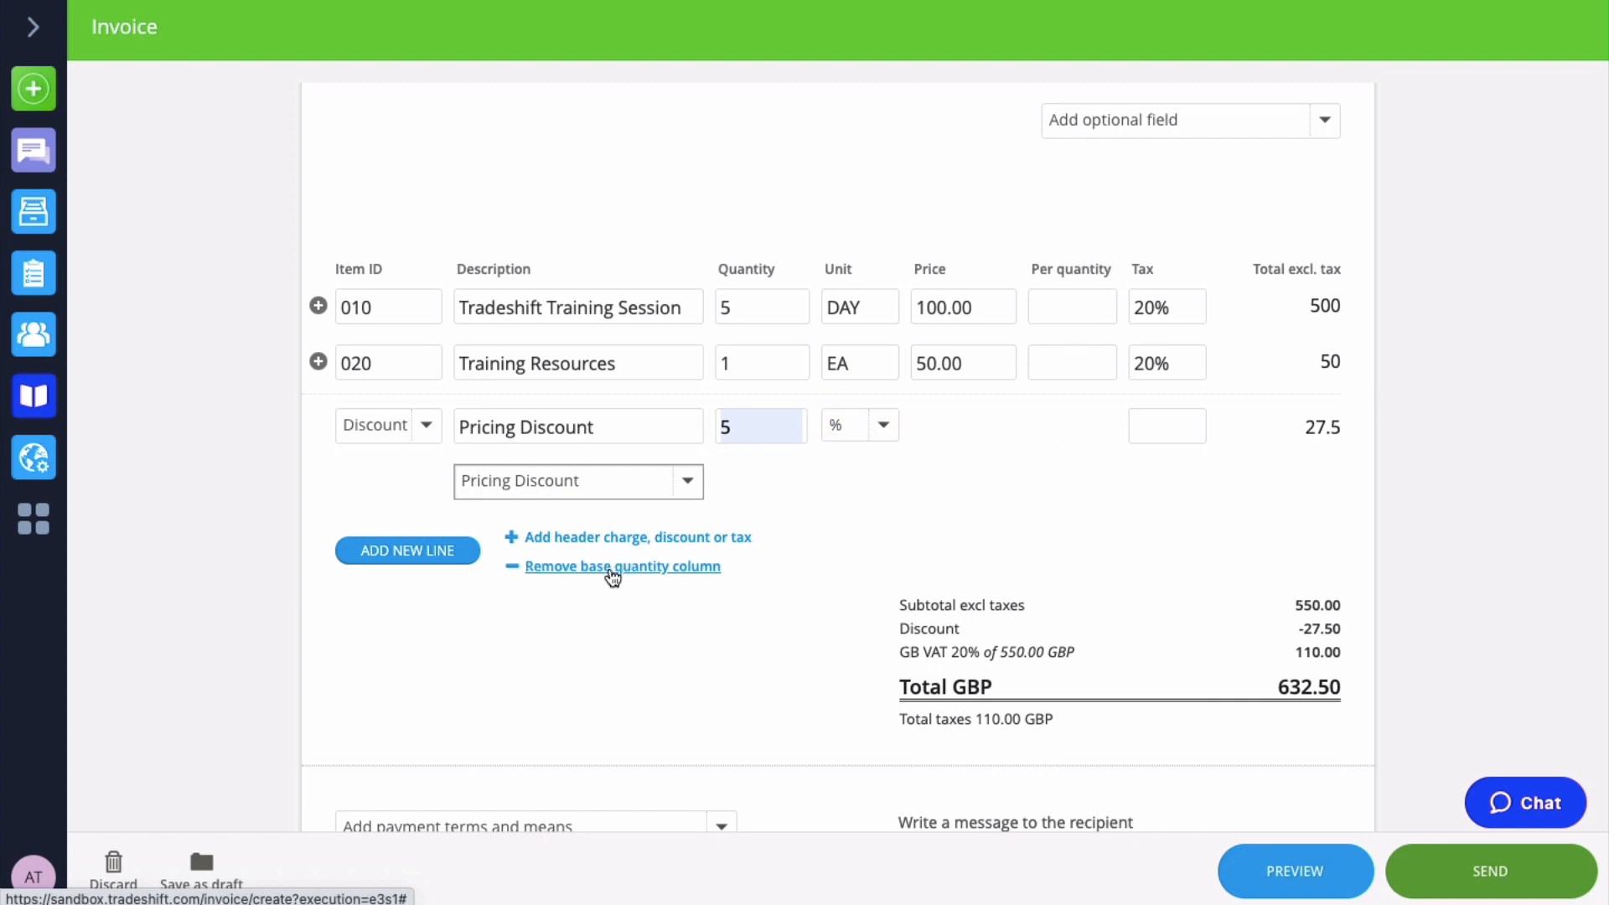
{"action": "left_click", "coordinate": [613, 568]}
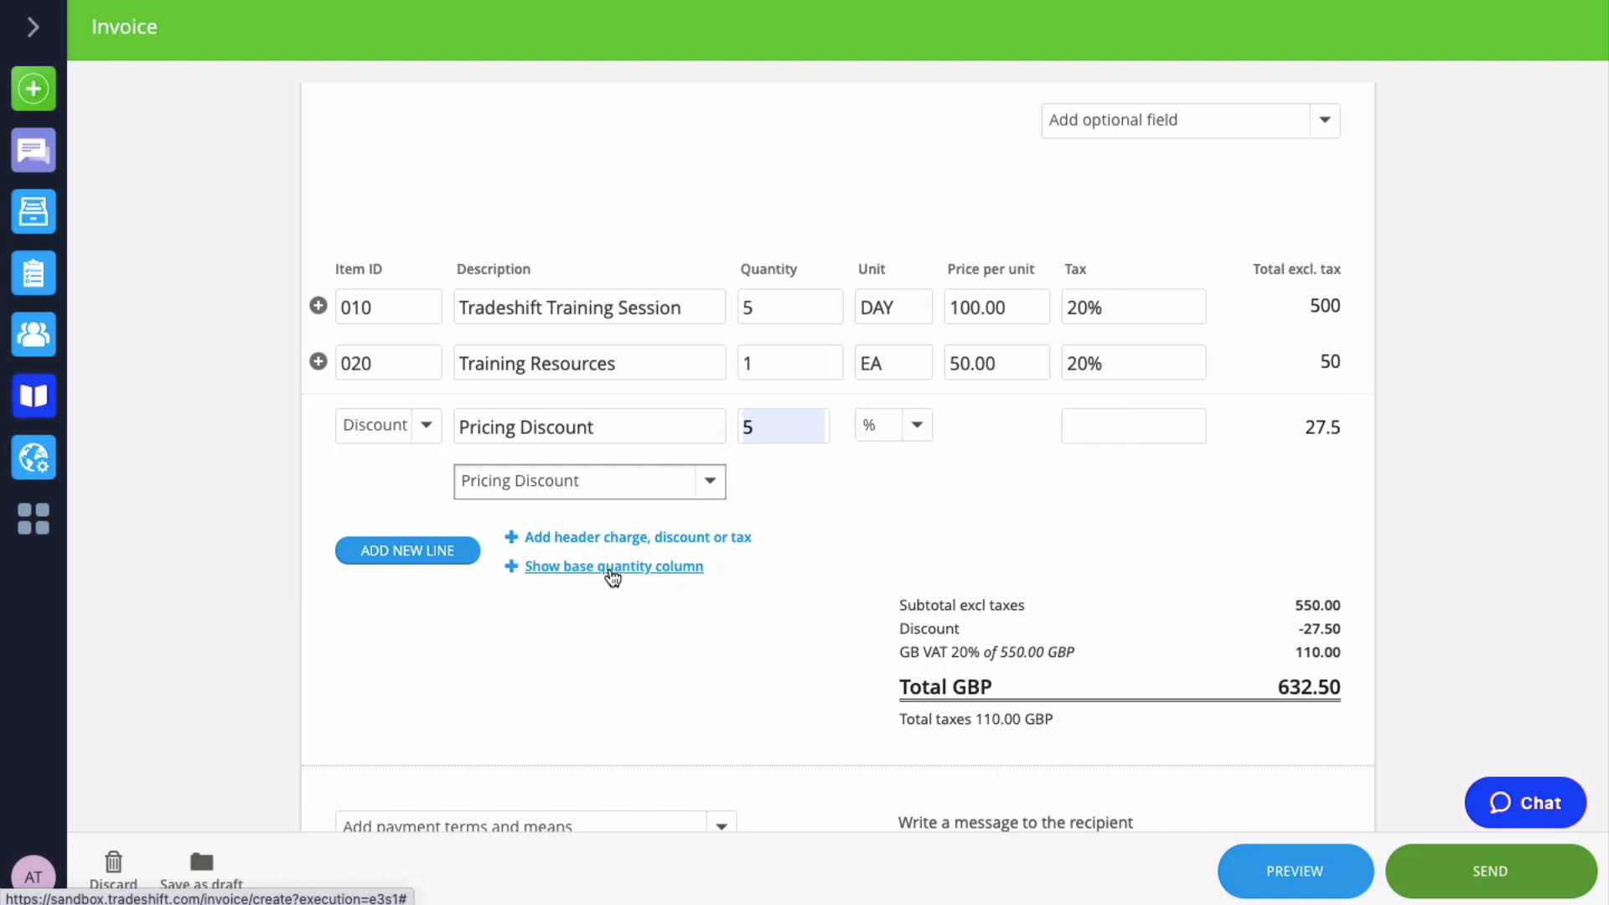
Add UK Domestic Bank Account as the payment means and save the payment terms and means for future invoices
{"action": "scroll", "coordinate": [610, 578], "scroll_direction": "down", "scroll_amount": 3}
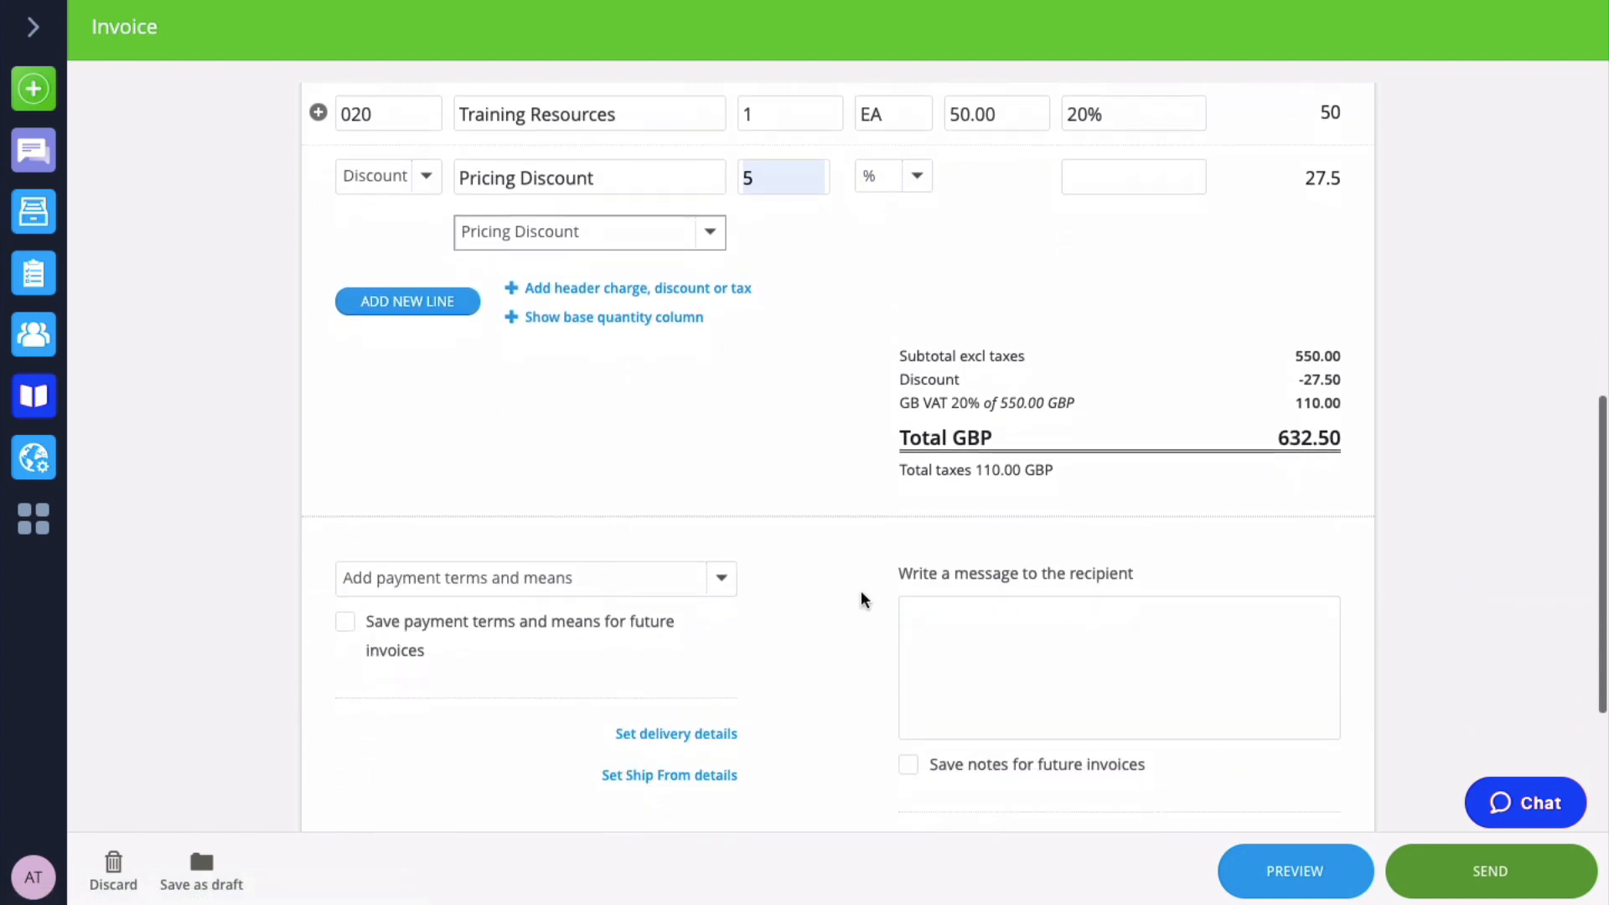
{"action": "scroll", "coordinate": [838, 585], "scroll_direction": "down", "scroll_amount": 2}
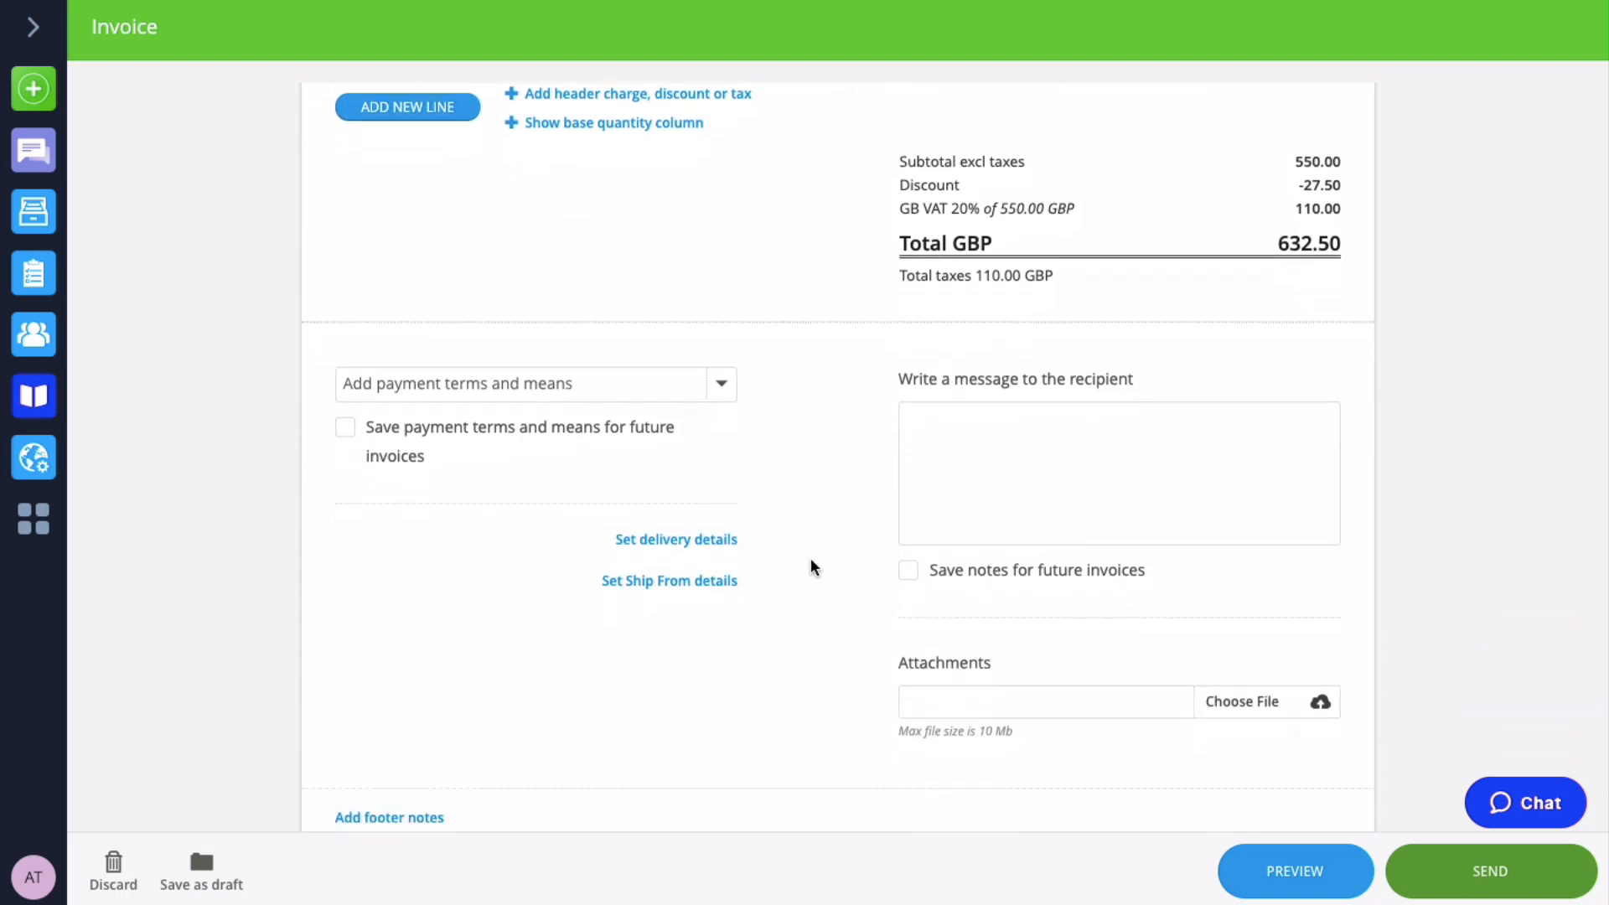
{"action": "left_click", "coordinate": [720, 384]}
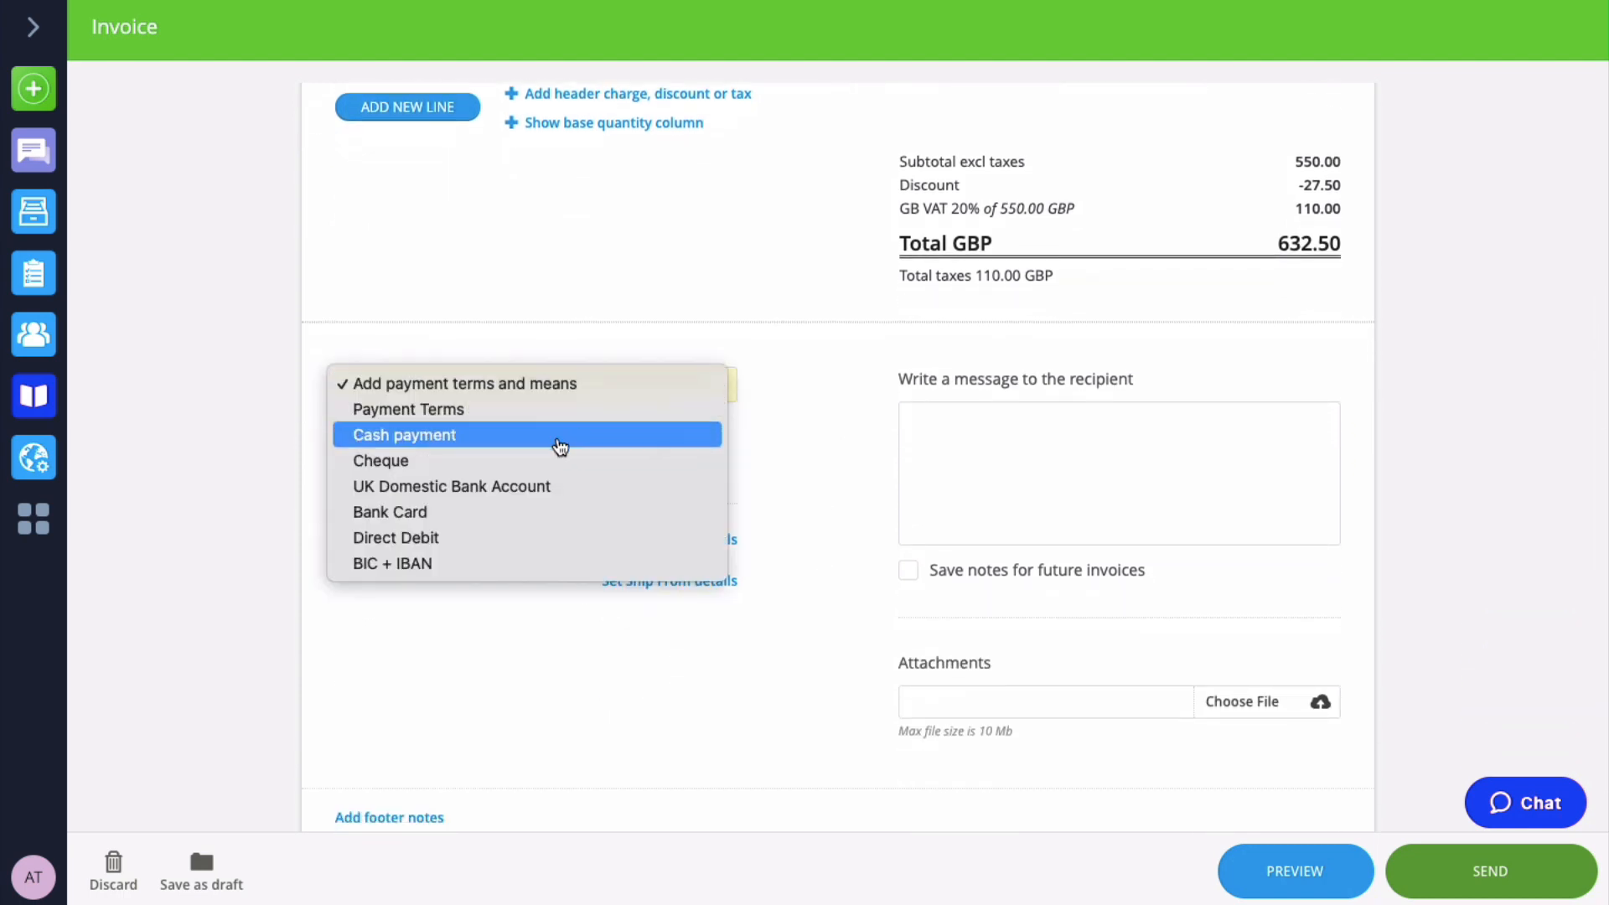
{"action": "left_click", "coordinate": [503, 489]}
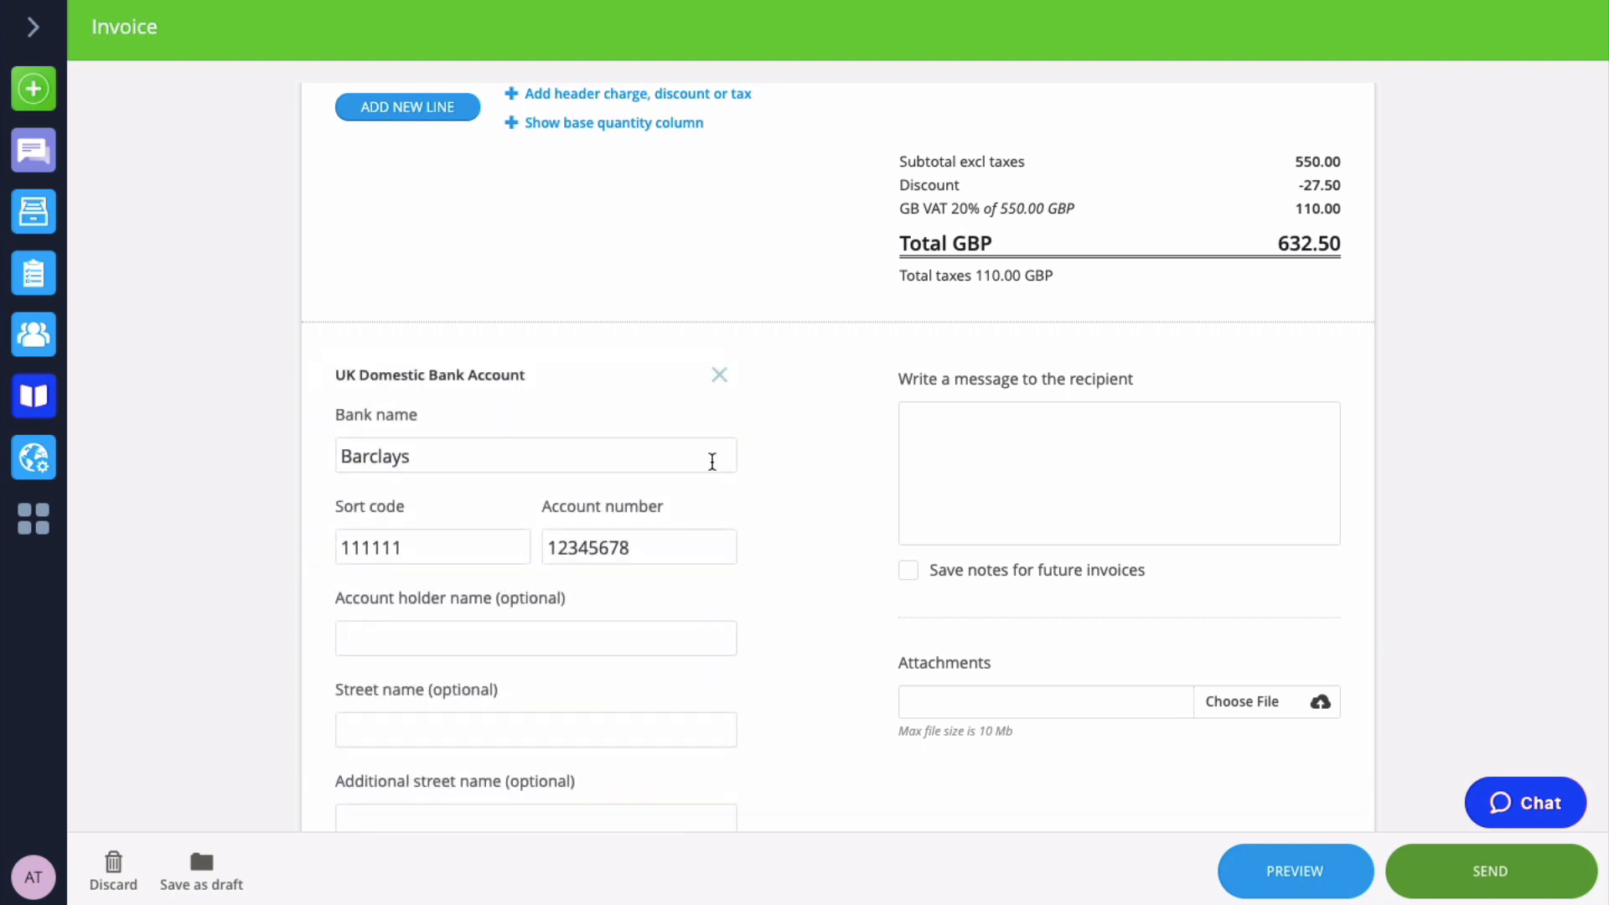
{"action": "scroll", "coordinate": [714, 471], "scroll_direction": "down", "scroll_amount": 3}
{"action": "scroll", "coordinate": [714, 471], "scroll_direction": "down", "scroll_amount": 9}
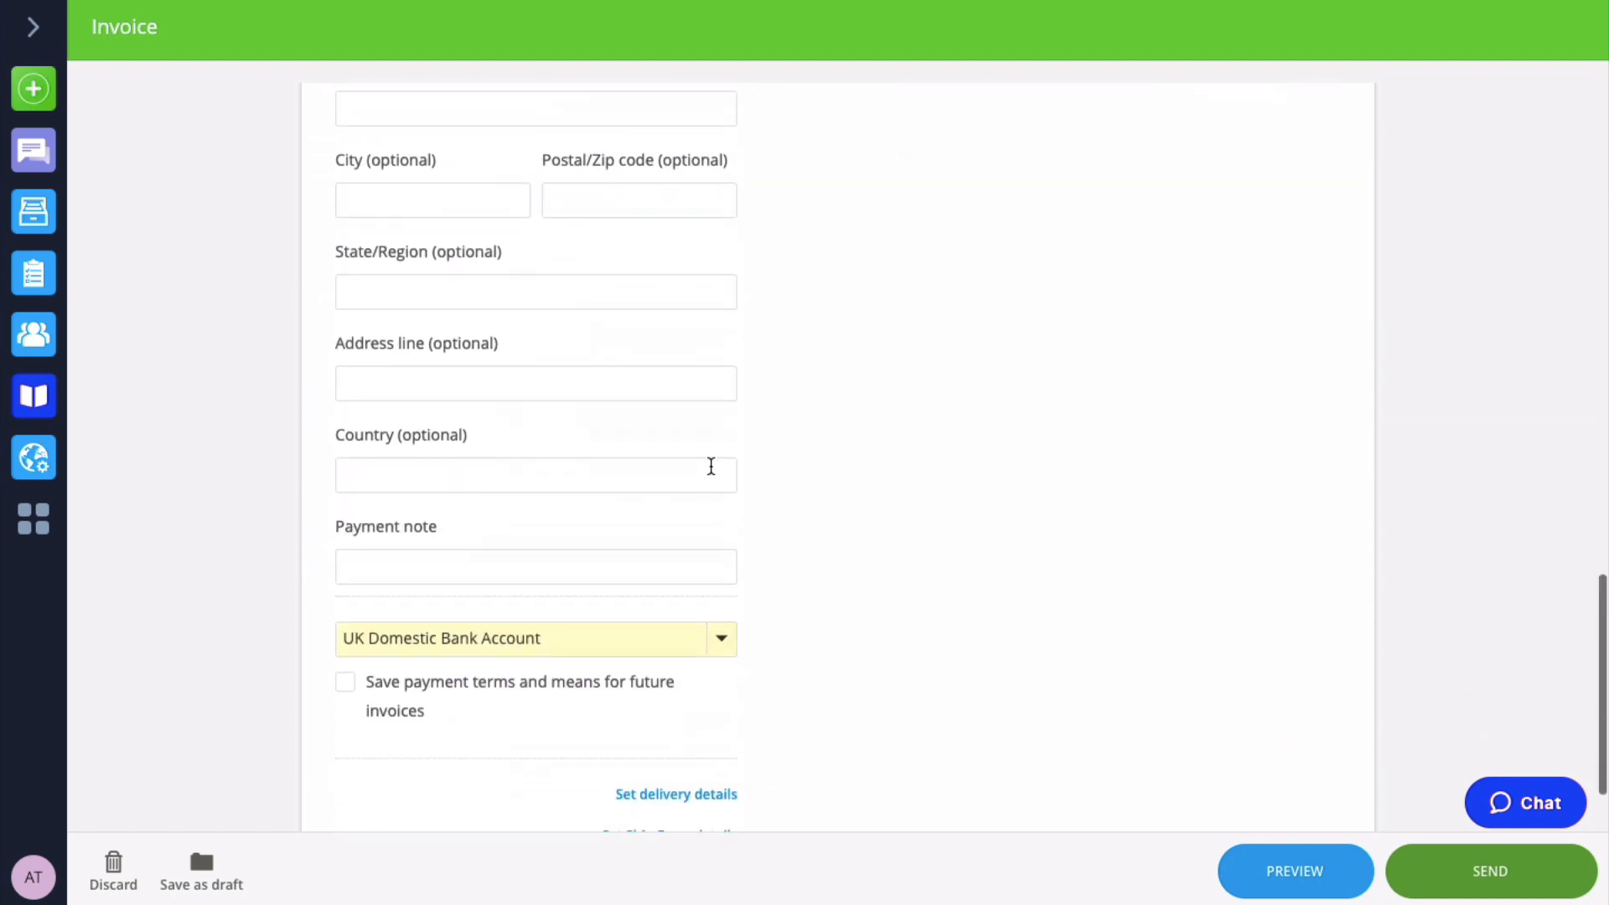
{"action": "left_click", "coordinate": [347, 534]}
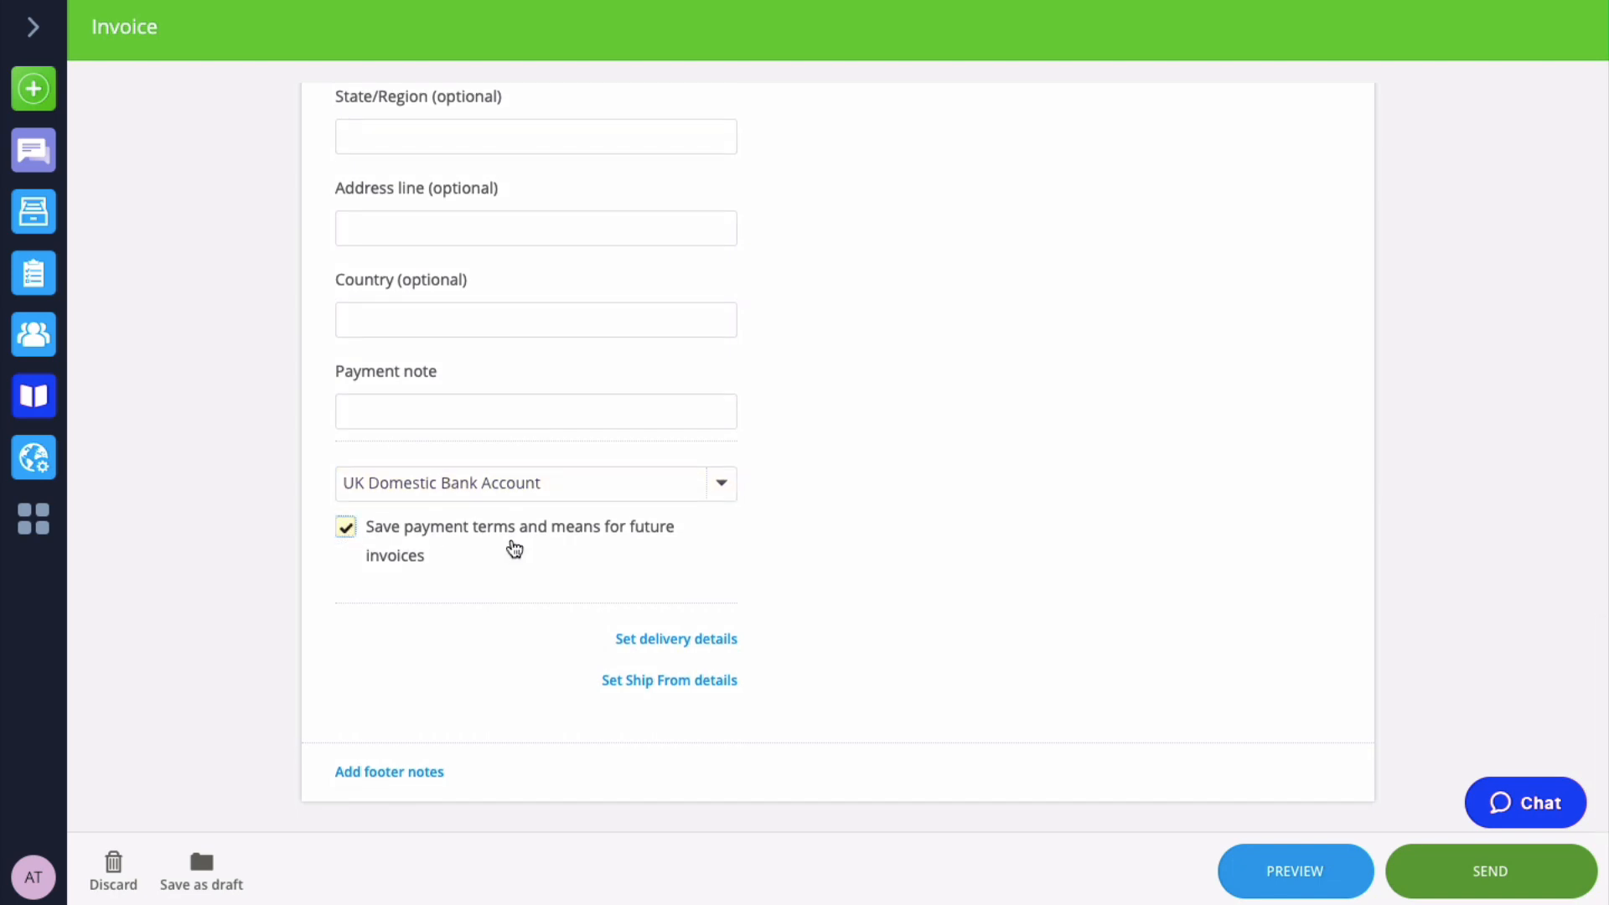
Write the message "Training project" to the recipient and save the notes for future invoices
{"action": "scroll", "coordinate": [1111, 512], "scroll_direction": "up", "scroll_amount": 10}
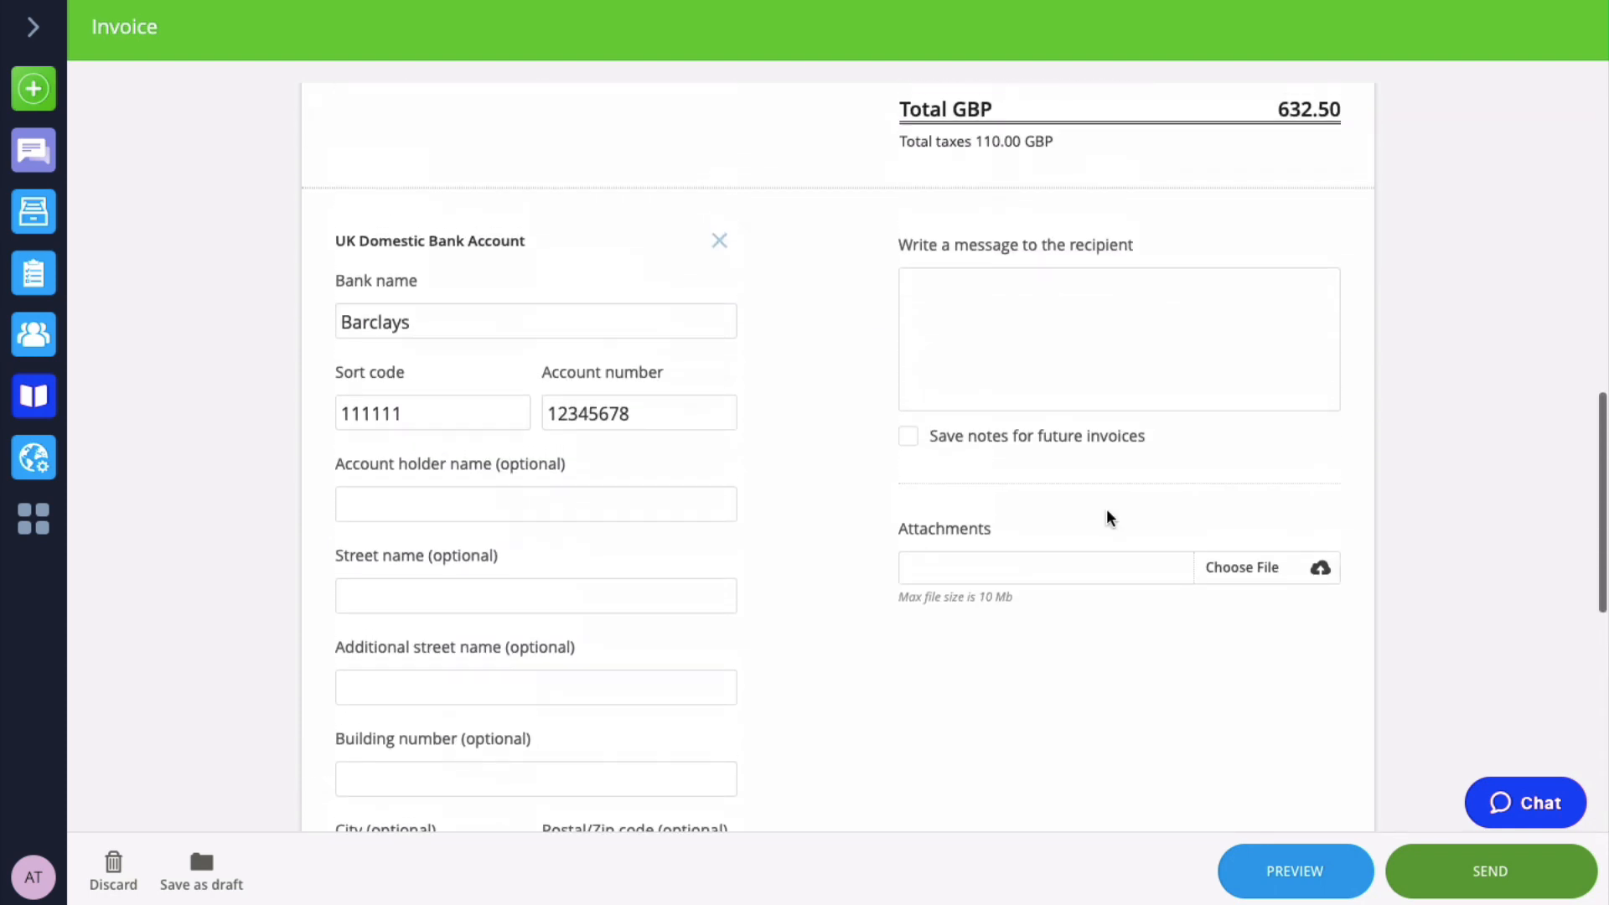
{"action": "left_click", "coordinate": [1025, 347]}
{"action": "type", "text": "Tr"}
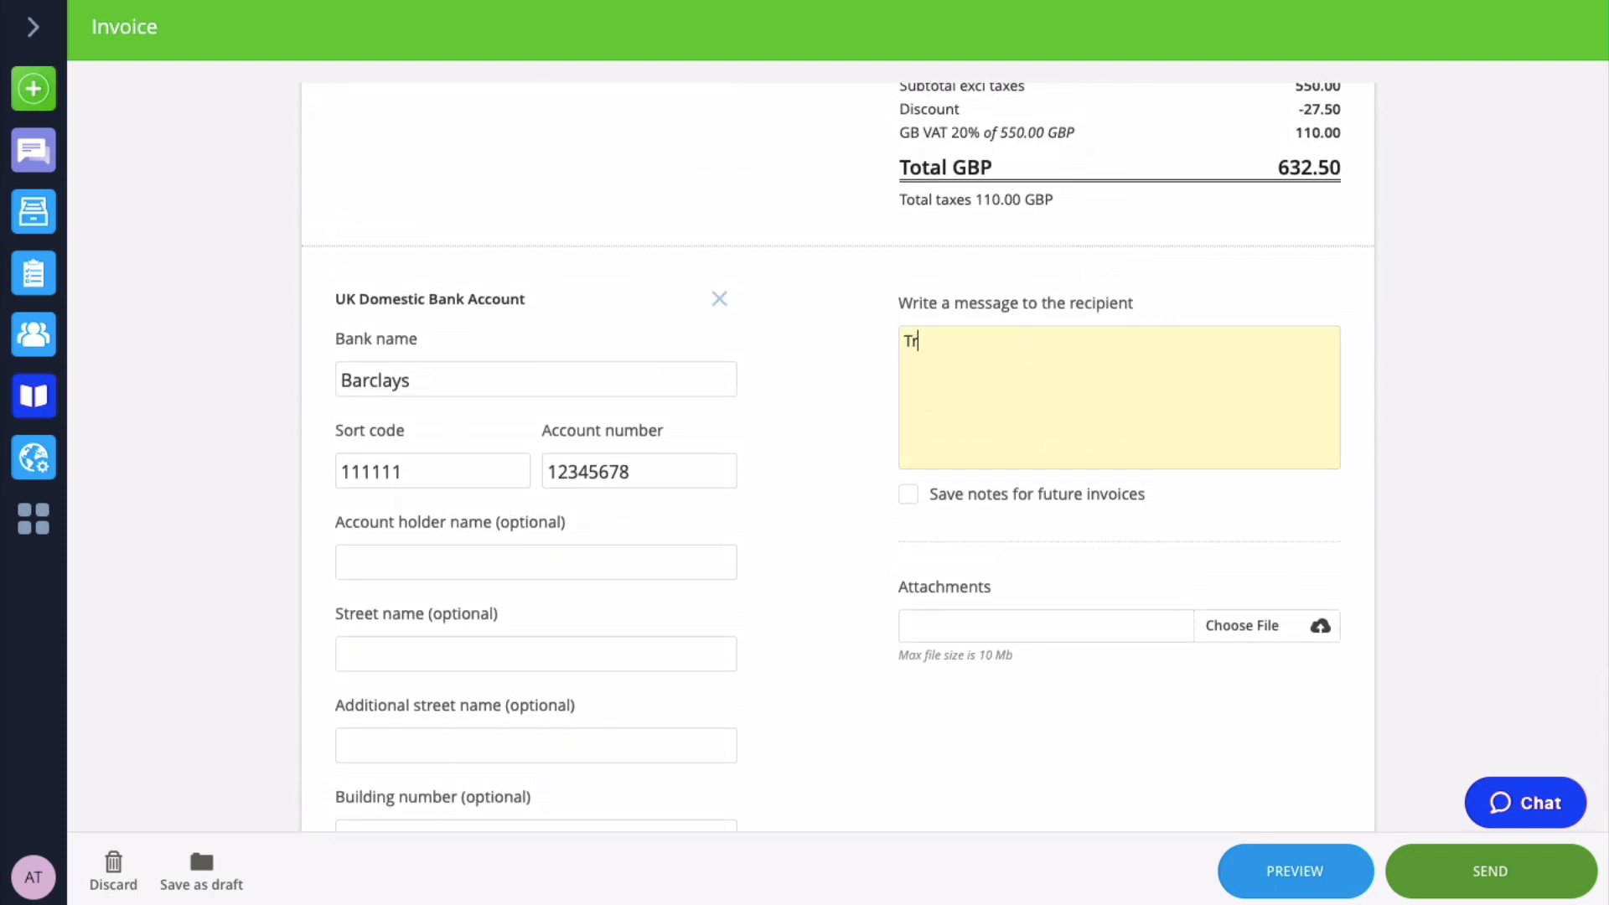
{"action": "type", "text": "aining project"}
{"action": "left_click", "coordinate": [909, 498]}
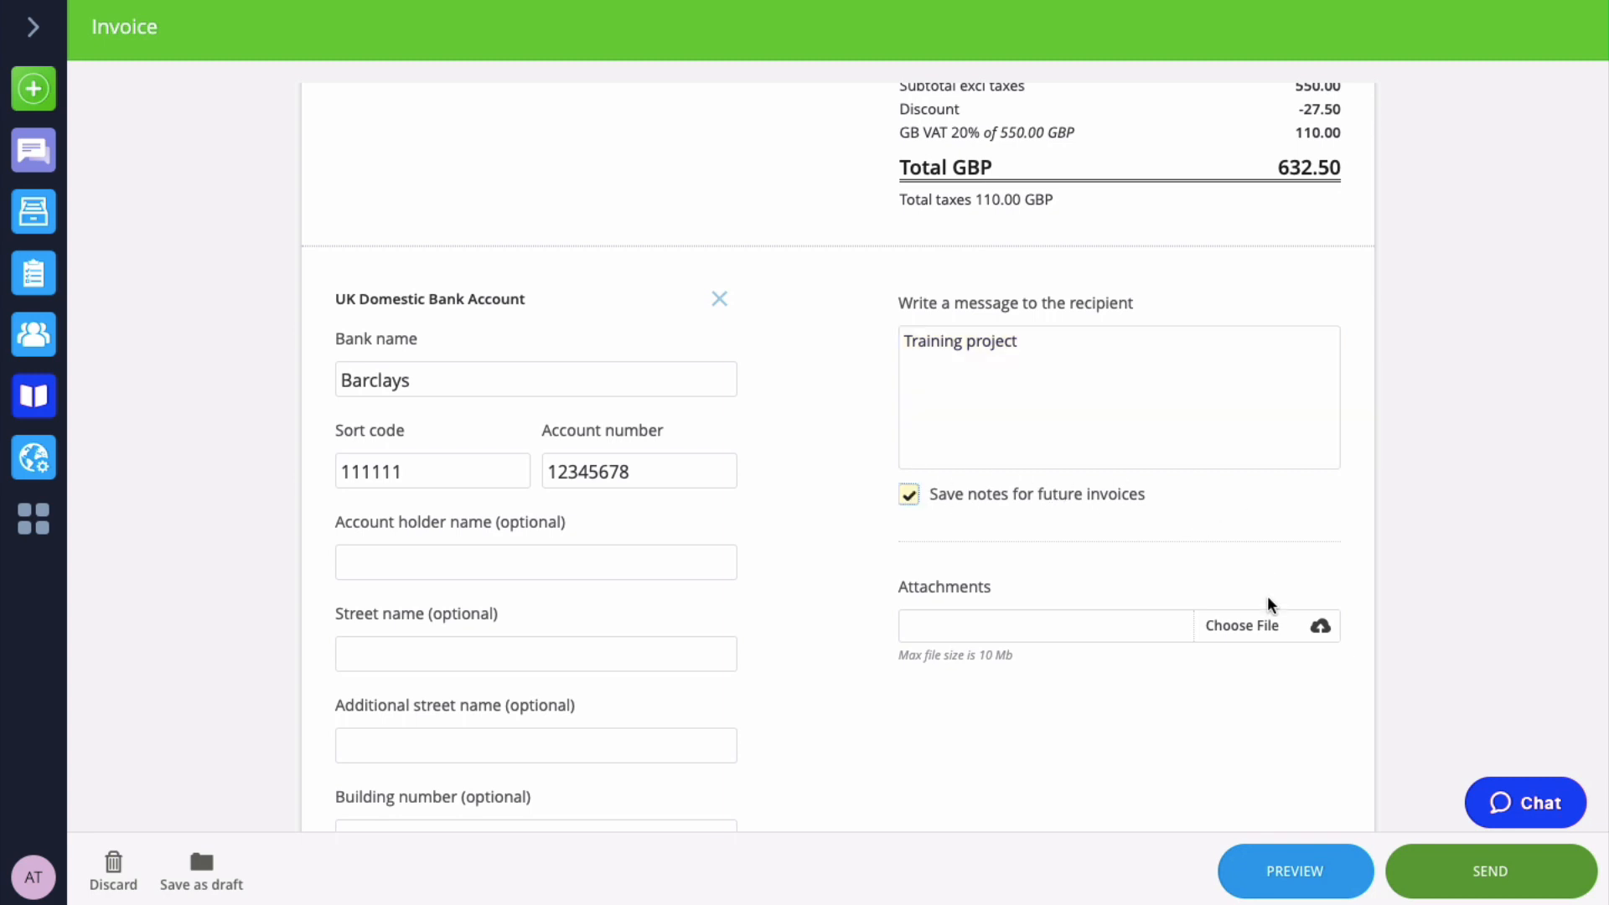
Open the file selection for an invoice attachment and cancel it without choosing a file
{"action": "left_click", "coordinate": [1271, 629]}
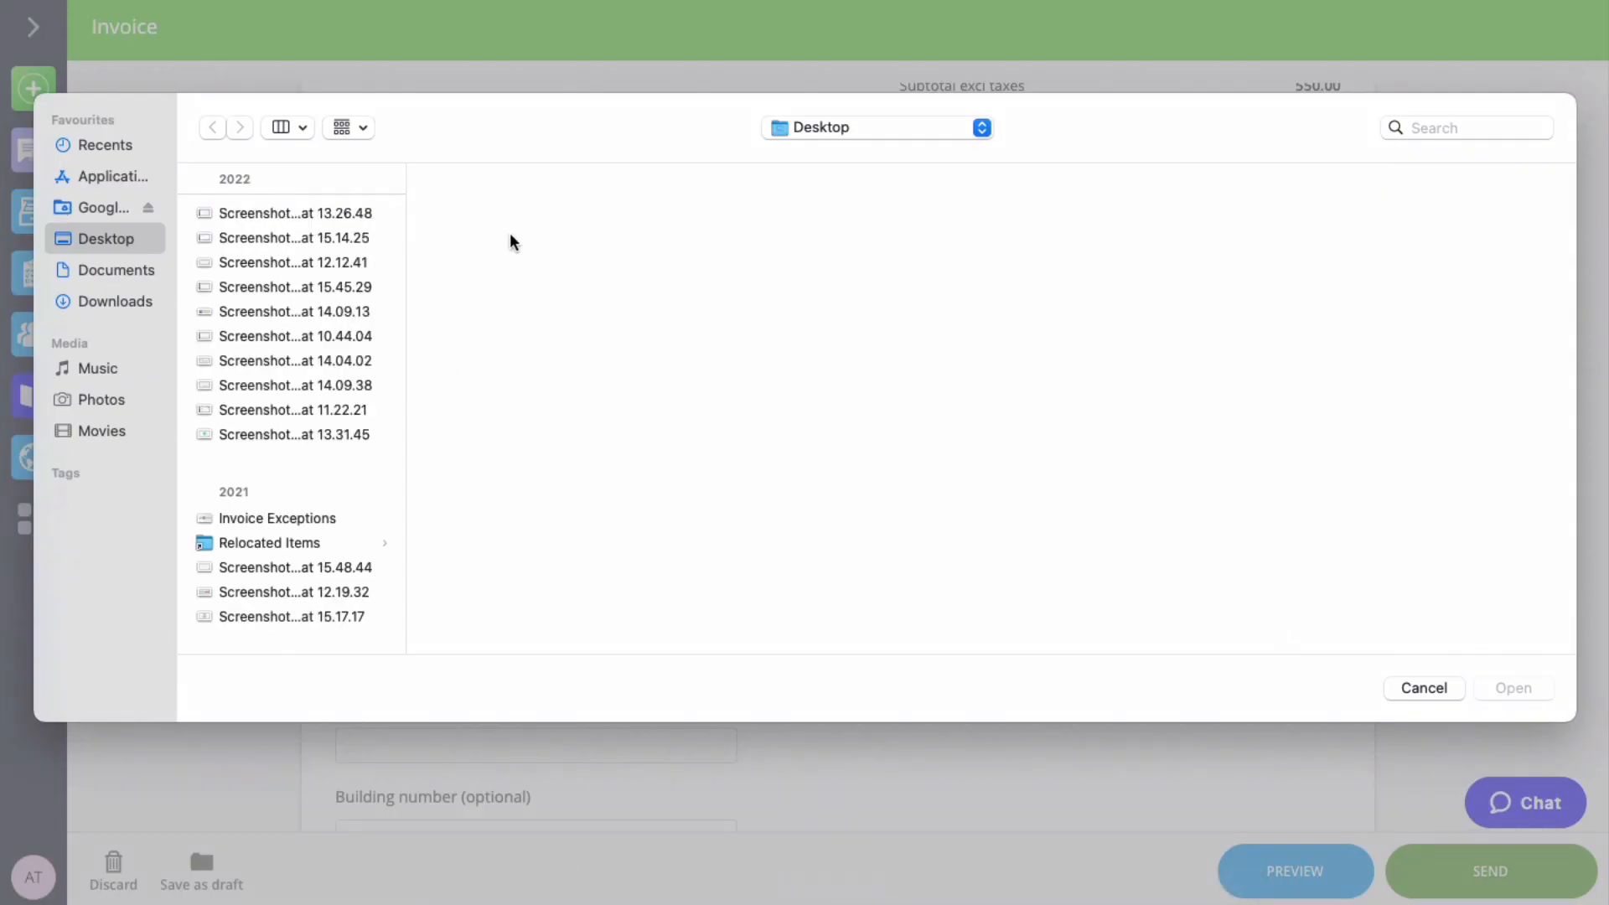
{"action": "left_click", "coordinate": [1401, 687]}
{"action": "scroll", "coordinate": [1106, 592], "scroll_direction": "down", "scroll_amount": 1}
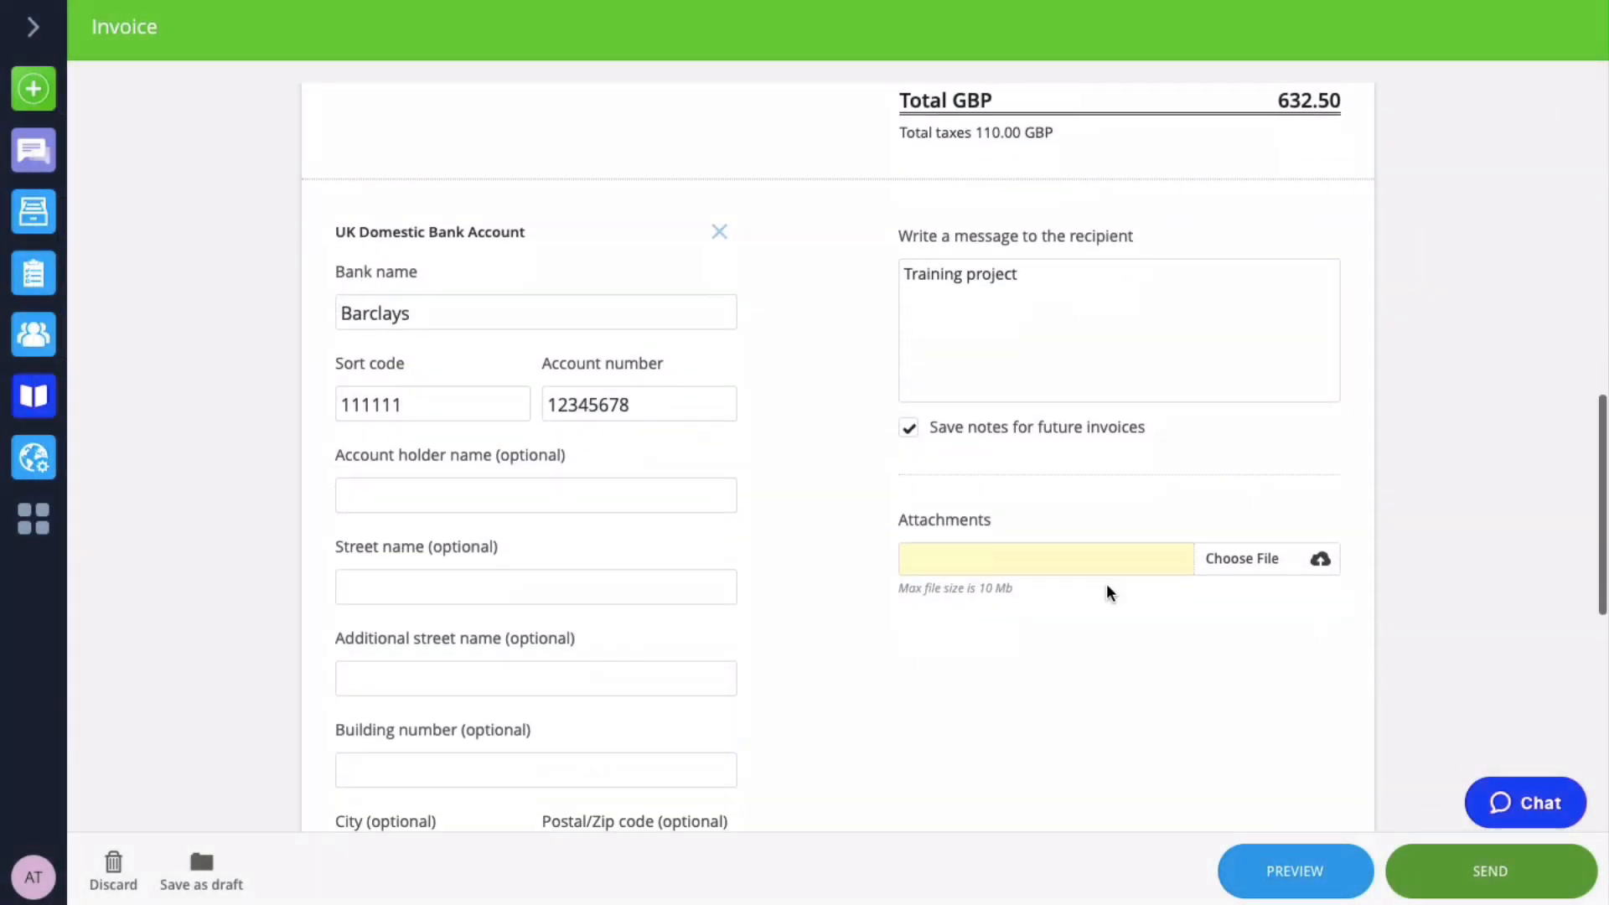
{"action": "scroll", "coordinate": [1106, 592], "scroll_direction": "down", "scroll_amount": 5}
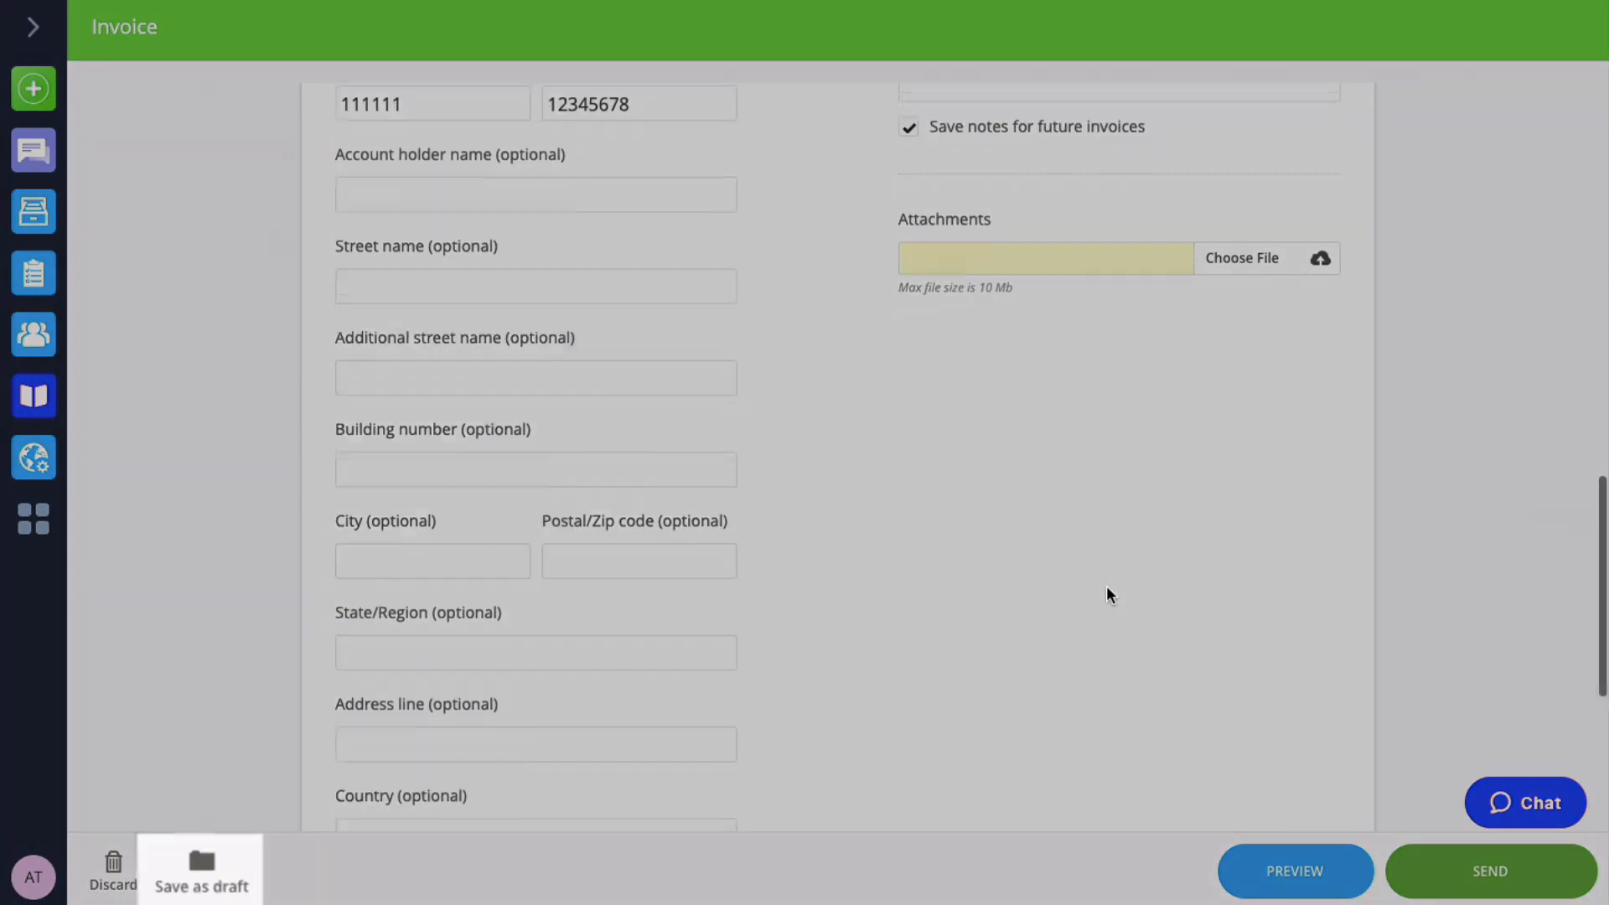
{"action": "scroll", "coordinate": [1089, 599], "scroll_direction": "down", "scroll_amount": 10}
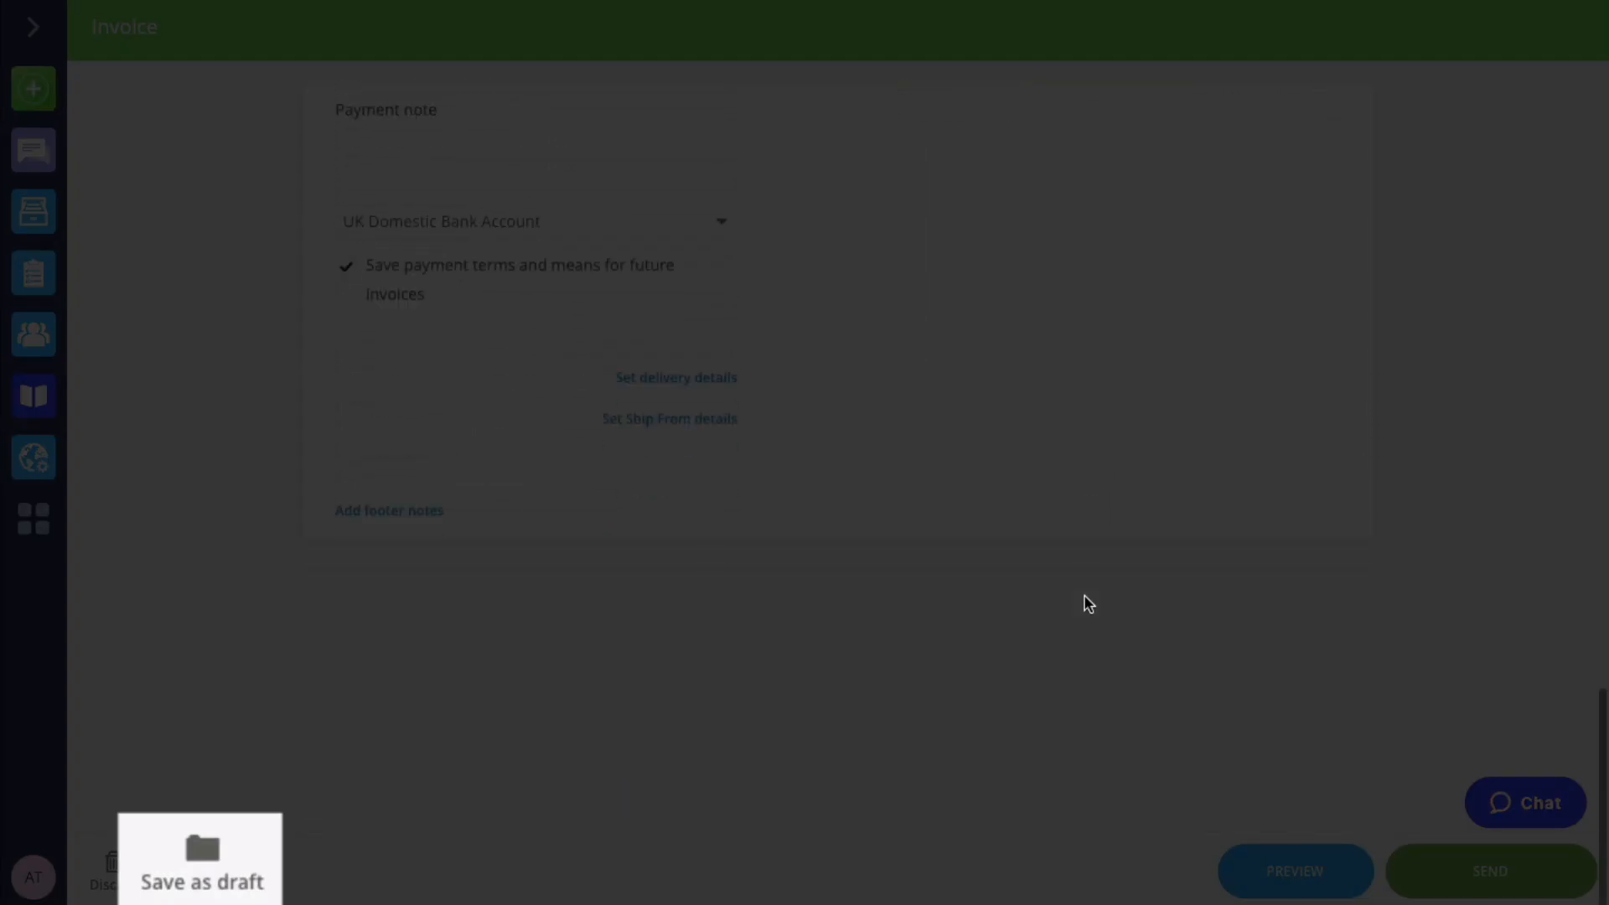
Expand the invoice's delivery details to view the address fields, and collapse them again
{"action": "scroll", "coordinate": [1086, 601], "scroll_direction": "up", "scroll_amount": 4}
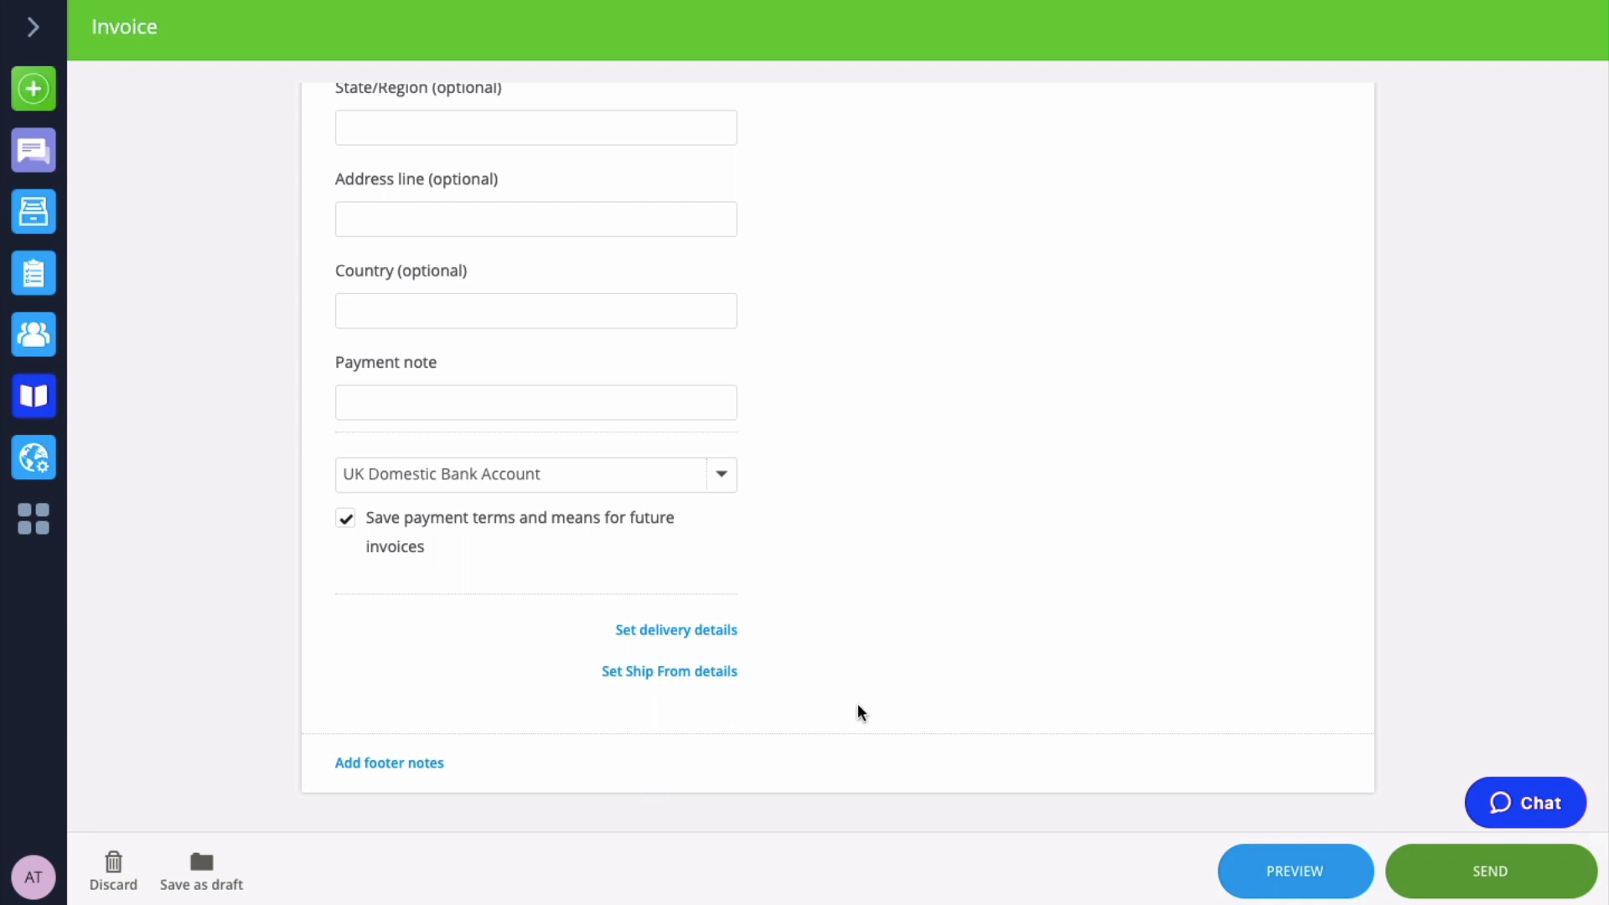
{"action": "left_click", "coordinate": [679, 631]}
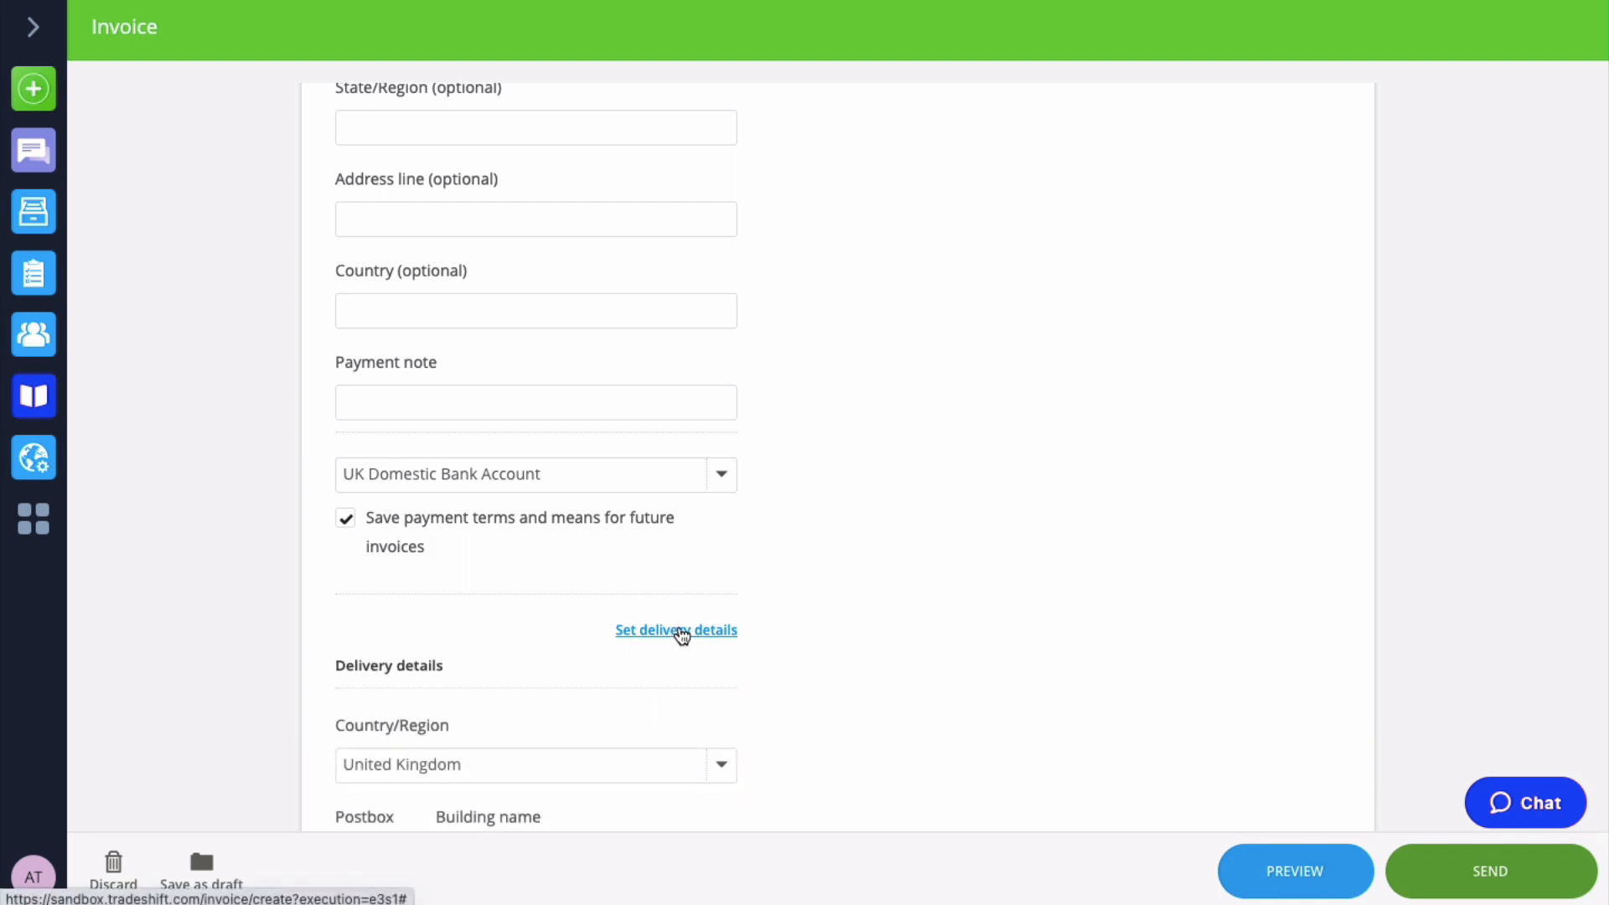
{"action": "scroll", "coordinate": [687, 639], "scroll_direction": "down", "scroll_amount": 1}
{"action": "scroll", "coordinate": [686, 639], "scroll_direction": "down", "scroll_amount": 3}
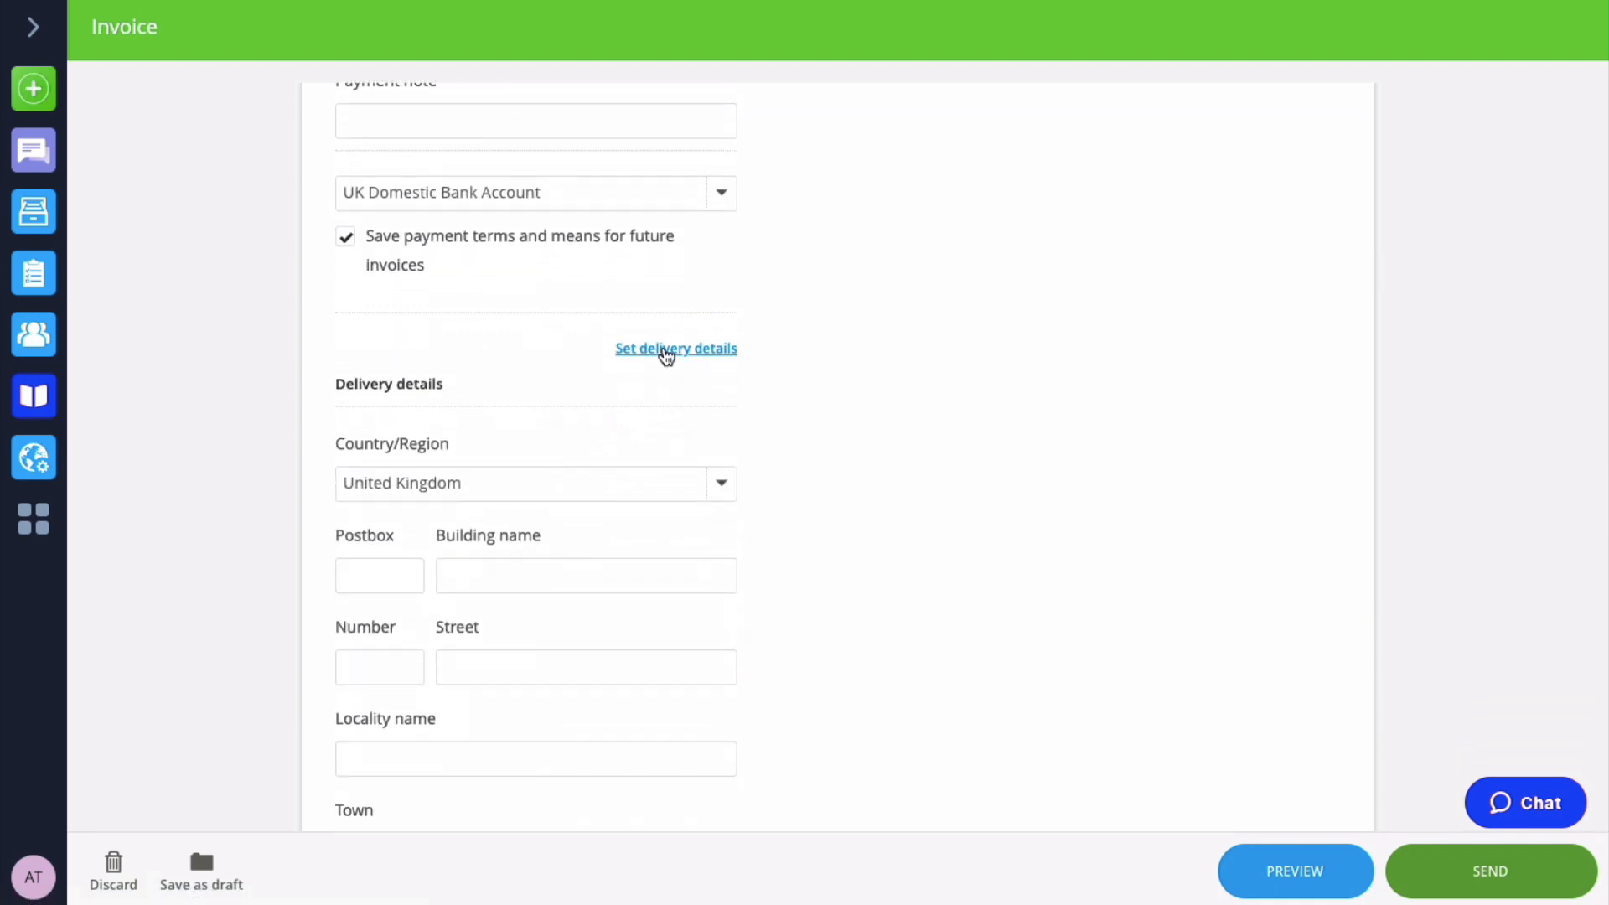
{"action": "left_click", "coordinate": [677, 358]}
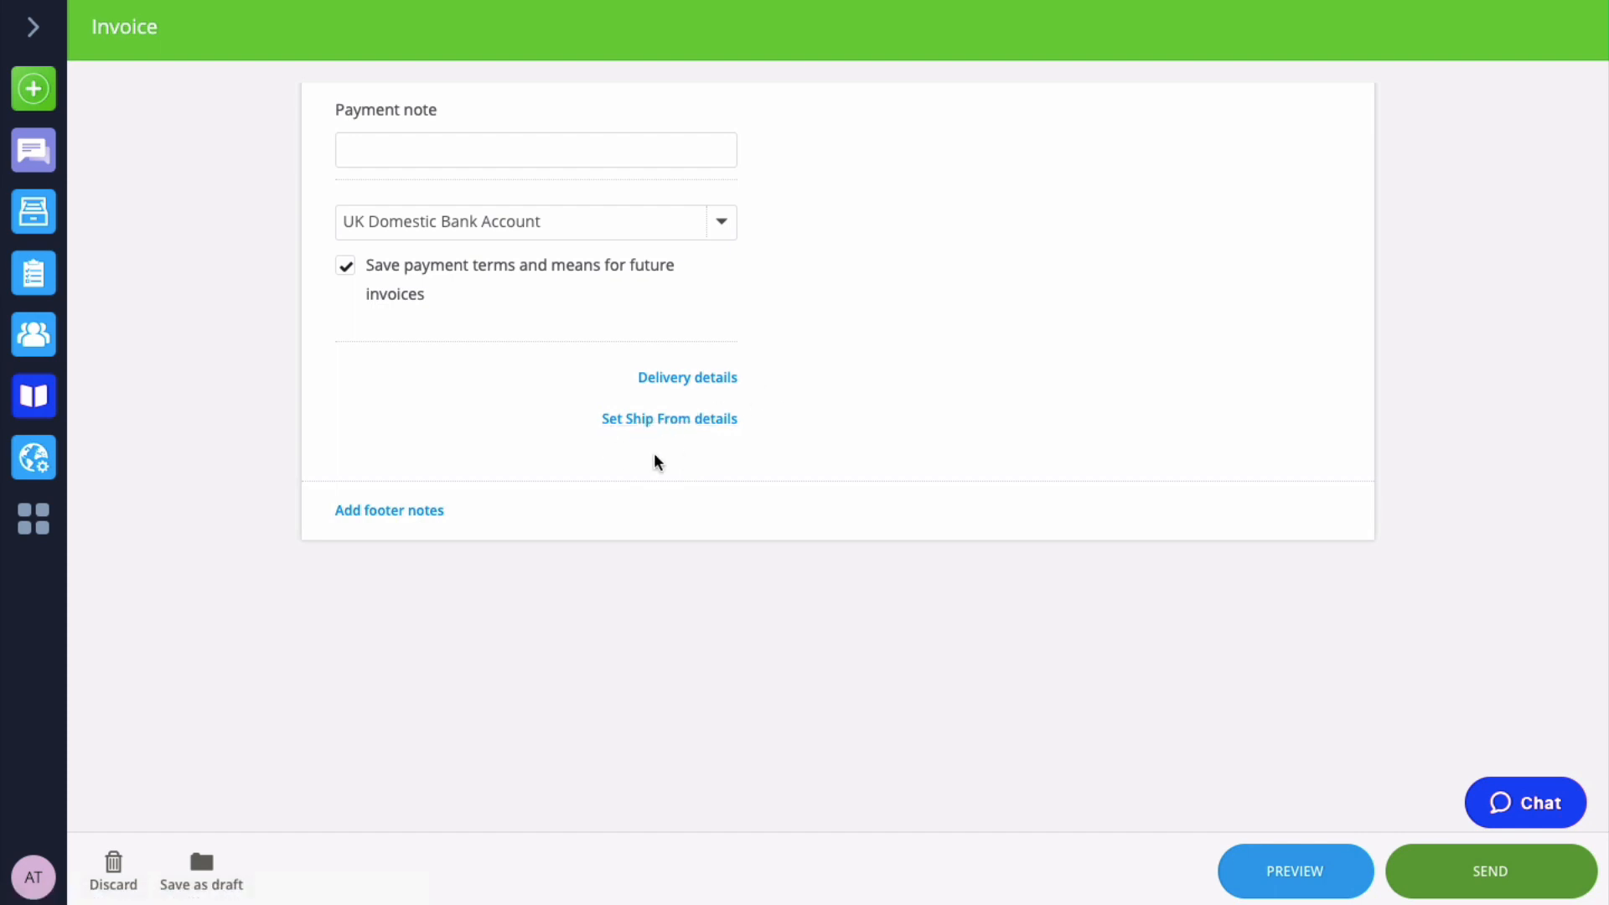
Add footer notes filled with the company profile info and save the note for future invoices
{"action": "left_click", "coordinate": [401, 516]}
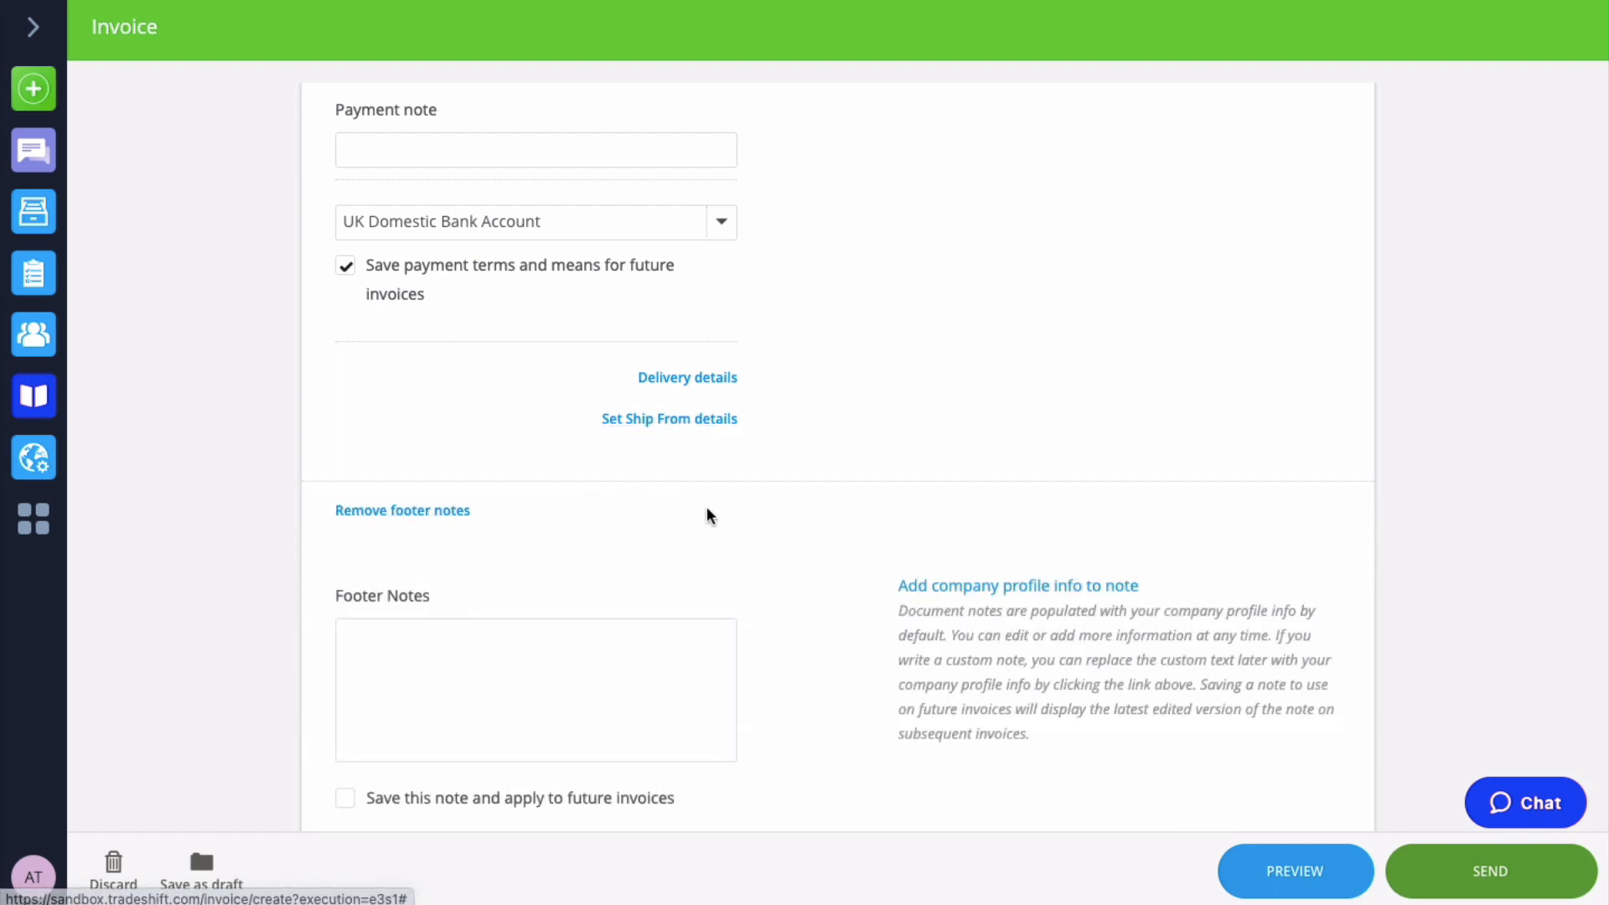
{"action": "scroll", "coordinate": [721, 507], "scroll_direction": "down", "scroll_amount": 2}
{"action": "left_click", "coordinate": [983, 414]}
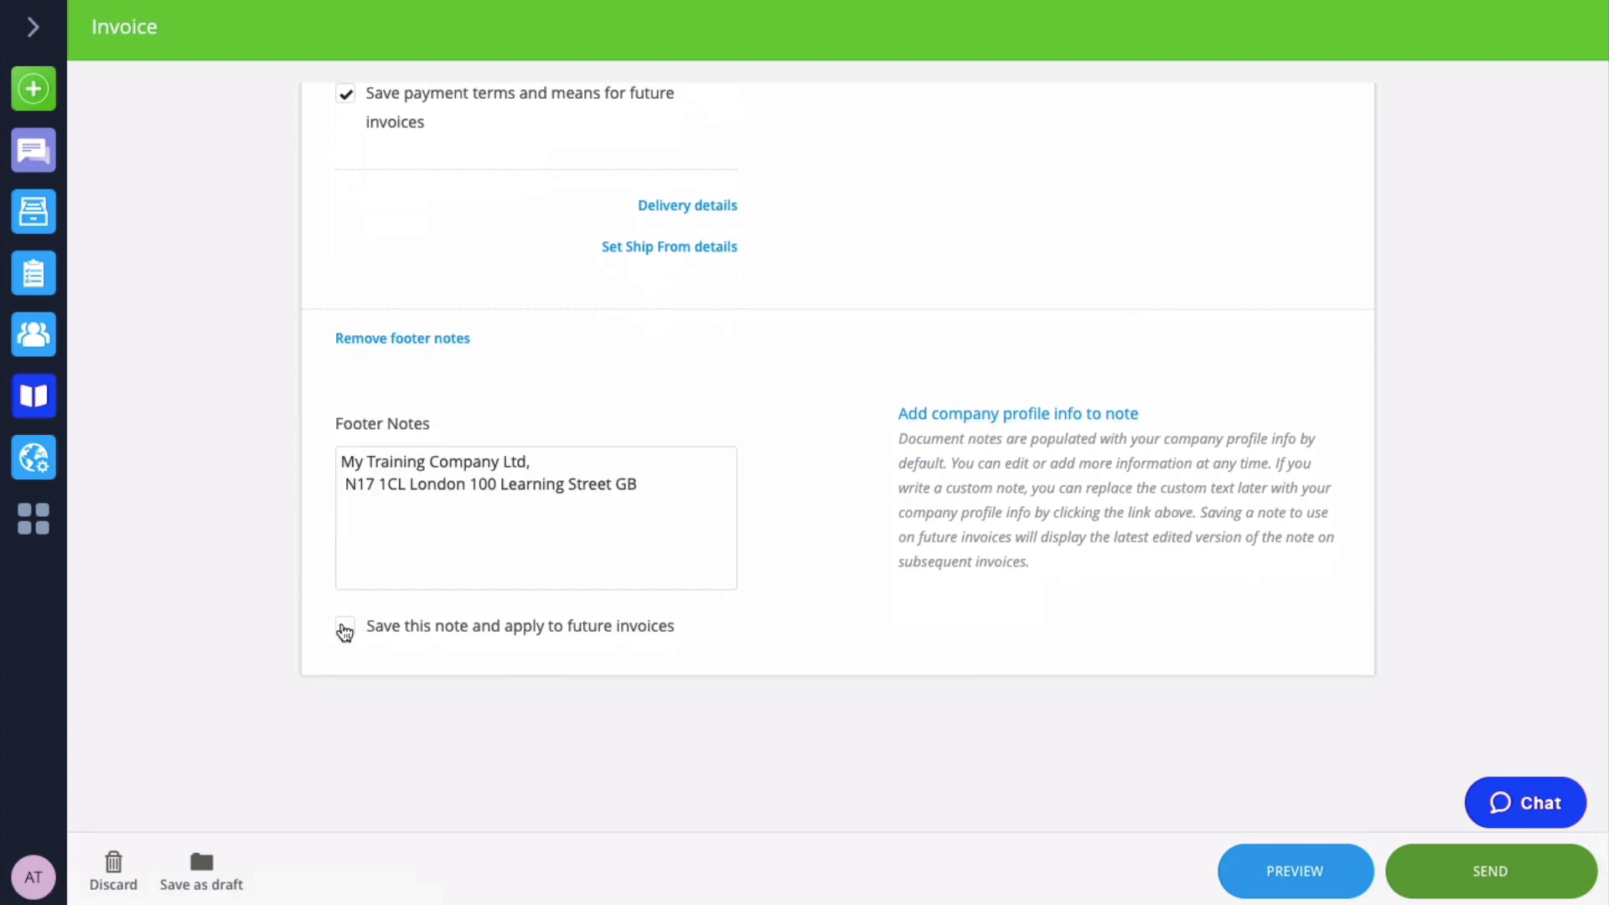
{"action": "left_click", "coordinate": [344, 630]}
Preview the invoice, dismiss the notification, and review the header, lines, payment details and footer notes
{"action": "left_click", "coordinate": [1297, 881]}
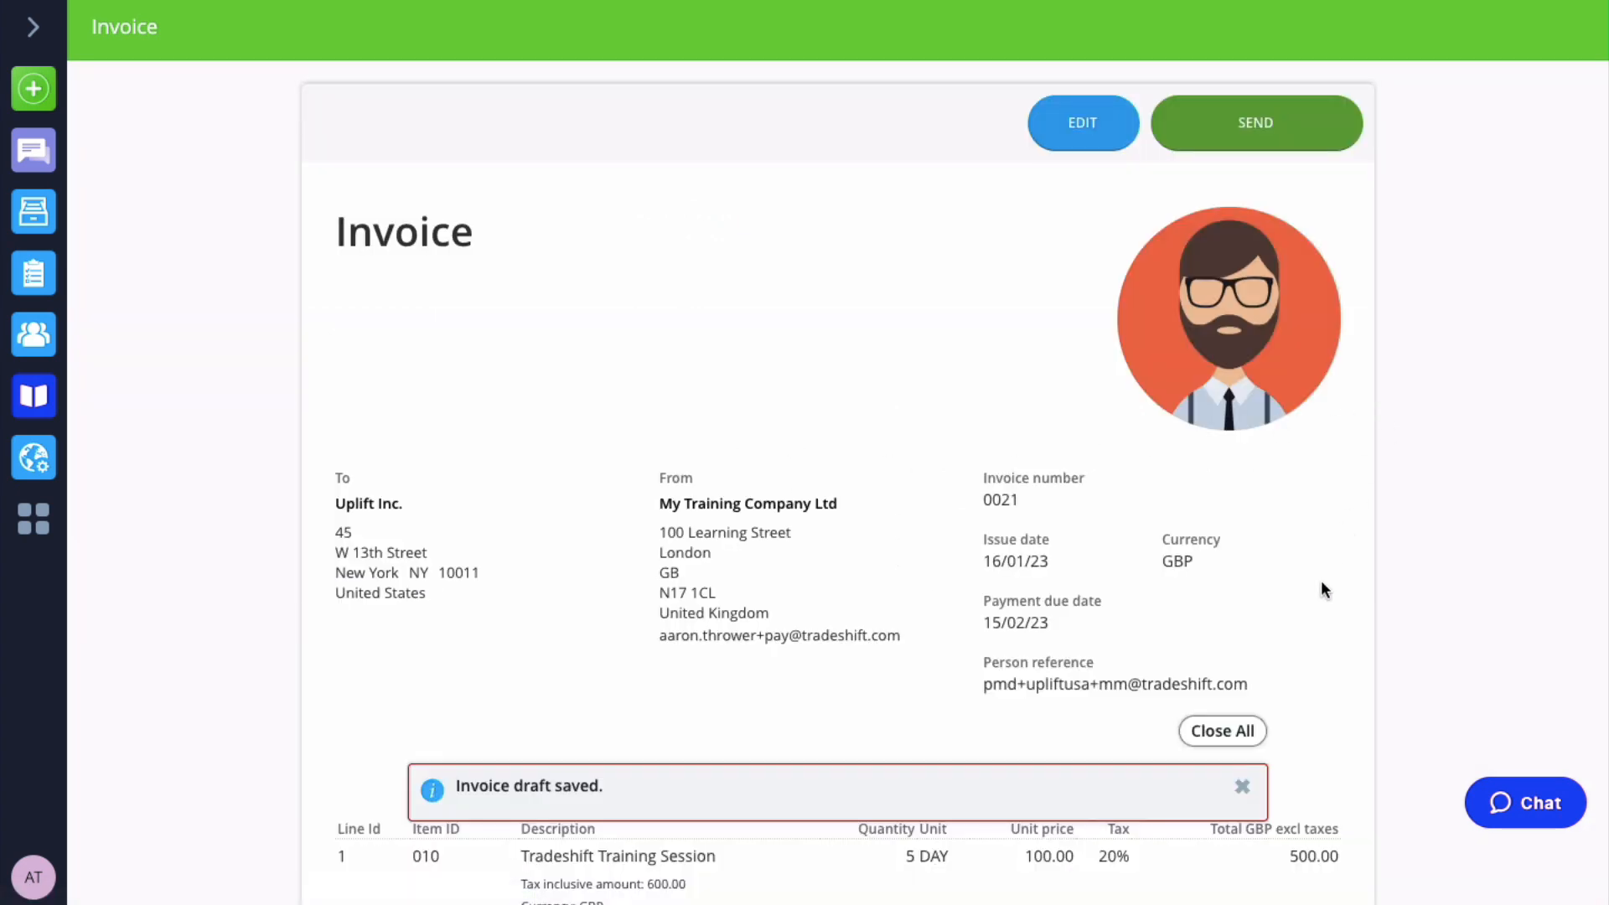
{"action": "left_click", "coordinate": [1223, 731]}
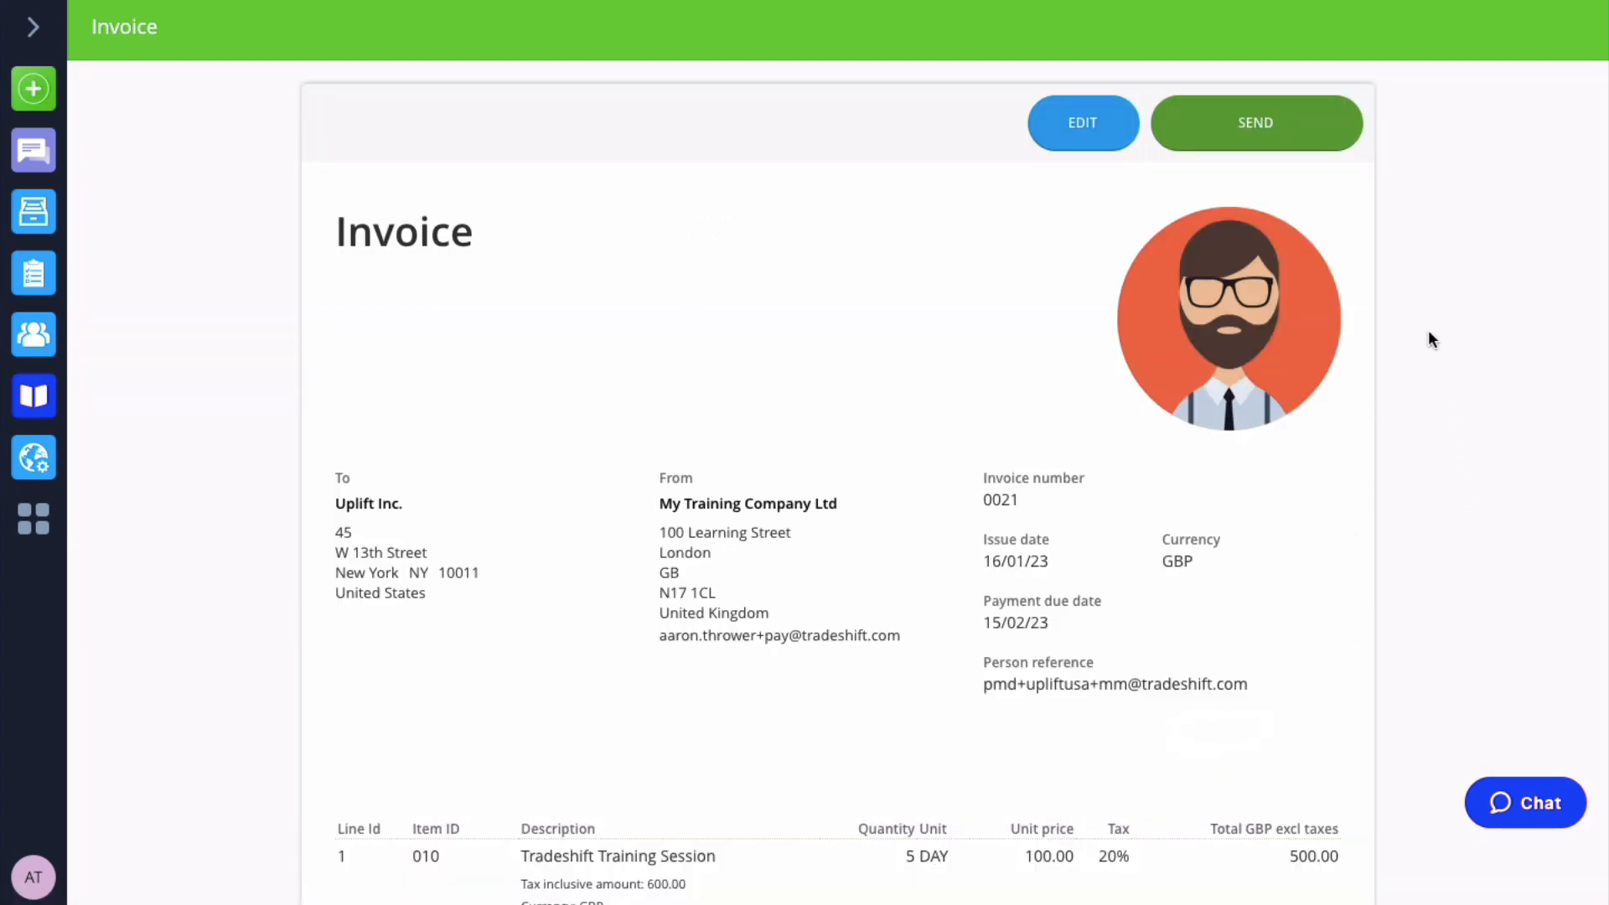
{"action": "scroll", "coordinate": [1430, 314], "scroll_direction": "down", "scroll_amount": 5}
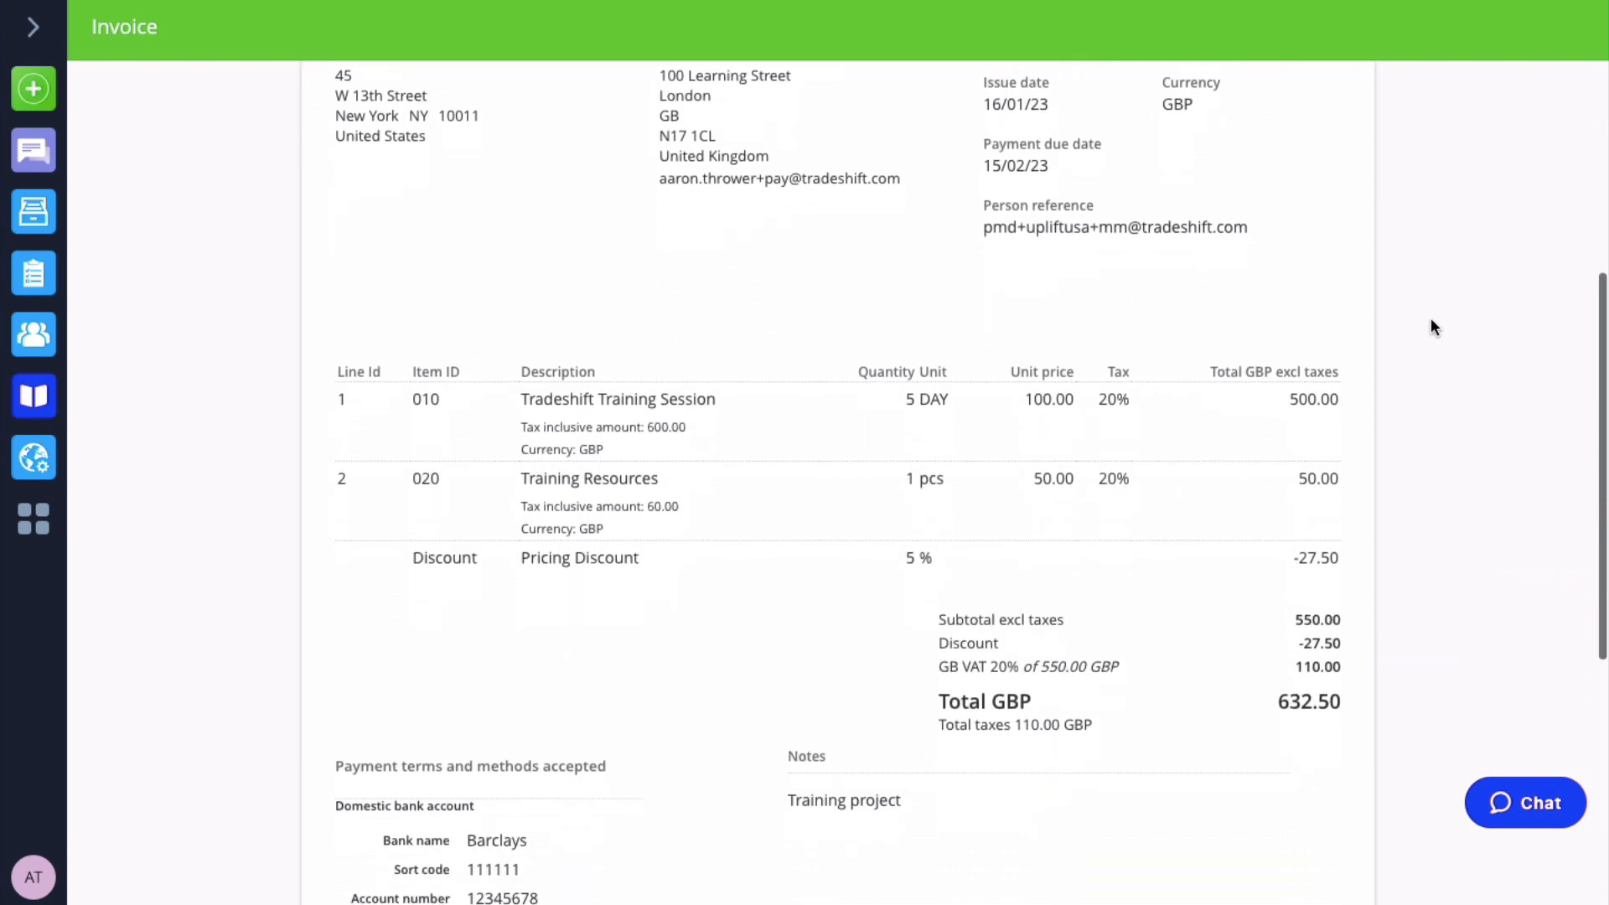
{"action": "scroll", "coordinate": [1431, 325], "scroll_direction": "down", "scroll_amount": 5}
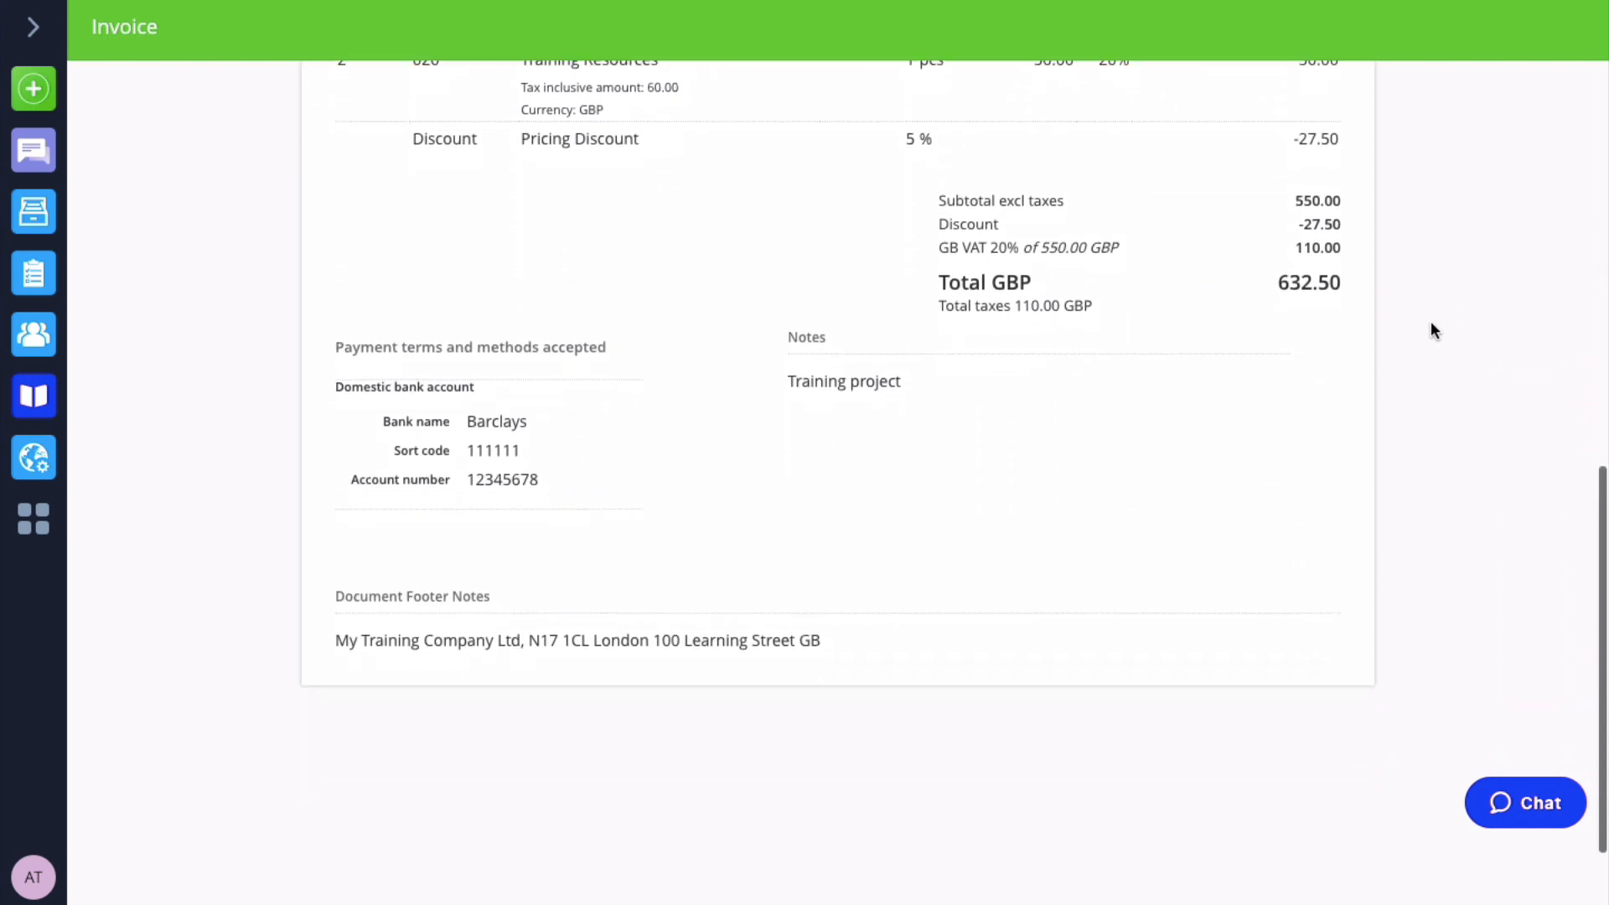
{"action": "scroll", "coordinate": [1430, 322], "scroll_direction": "up", "scroll_amount": 9}
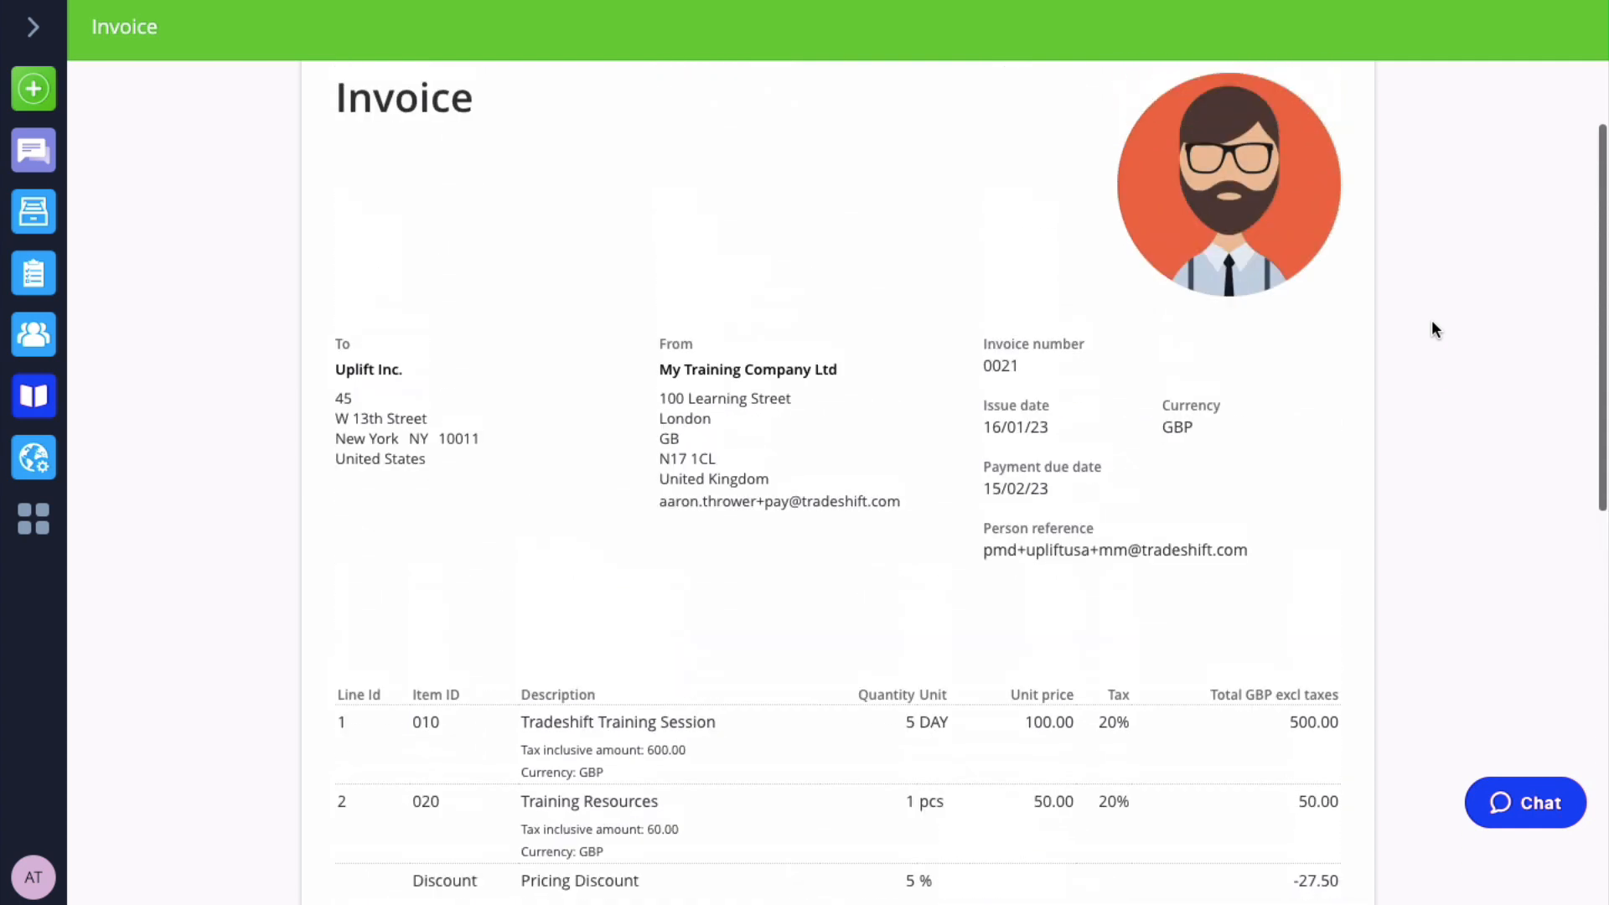
{"action": "scroll", "coordinate": [1431, 327], "scroll_direction": "up", "scroll_amount": 2}
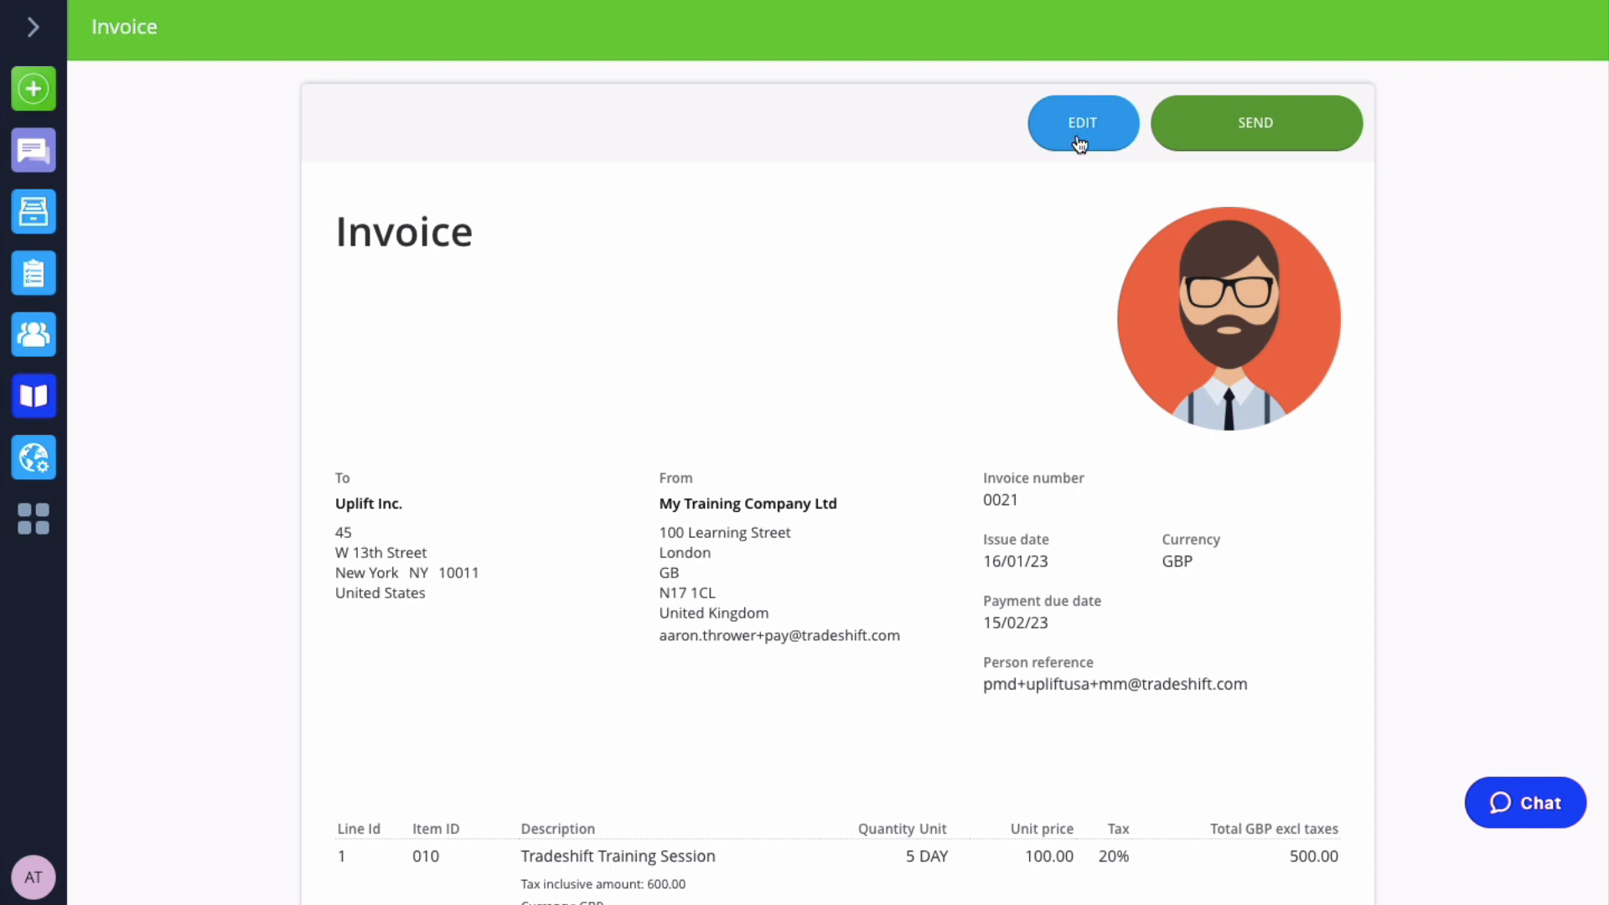
Send the invoice to Uplift Inc. and open the sent invoice from the Document Manager list
{"action": "left_click", "coordinate": [1286, 135]}
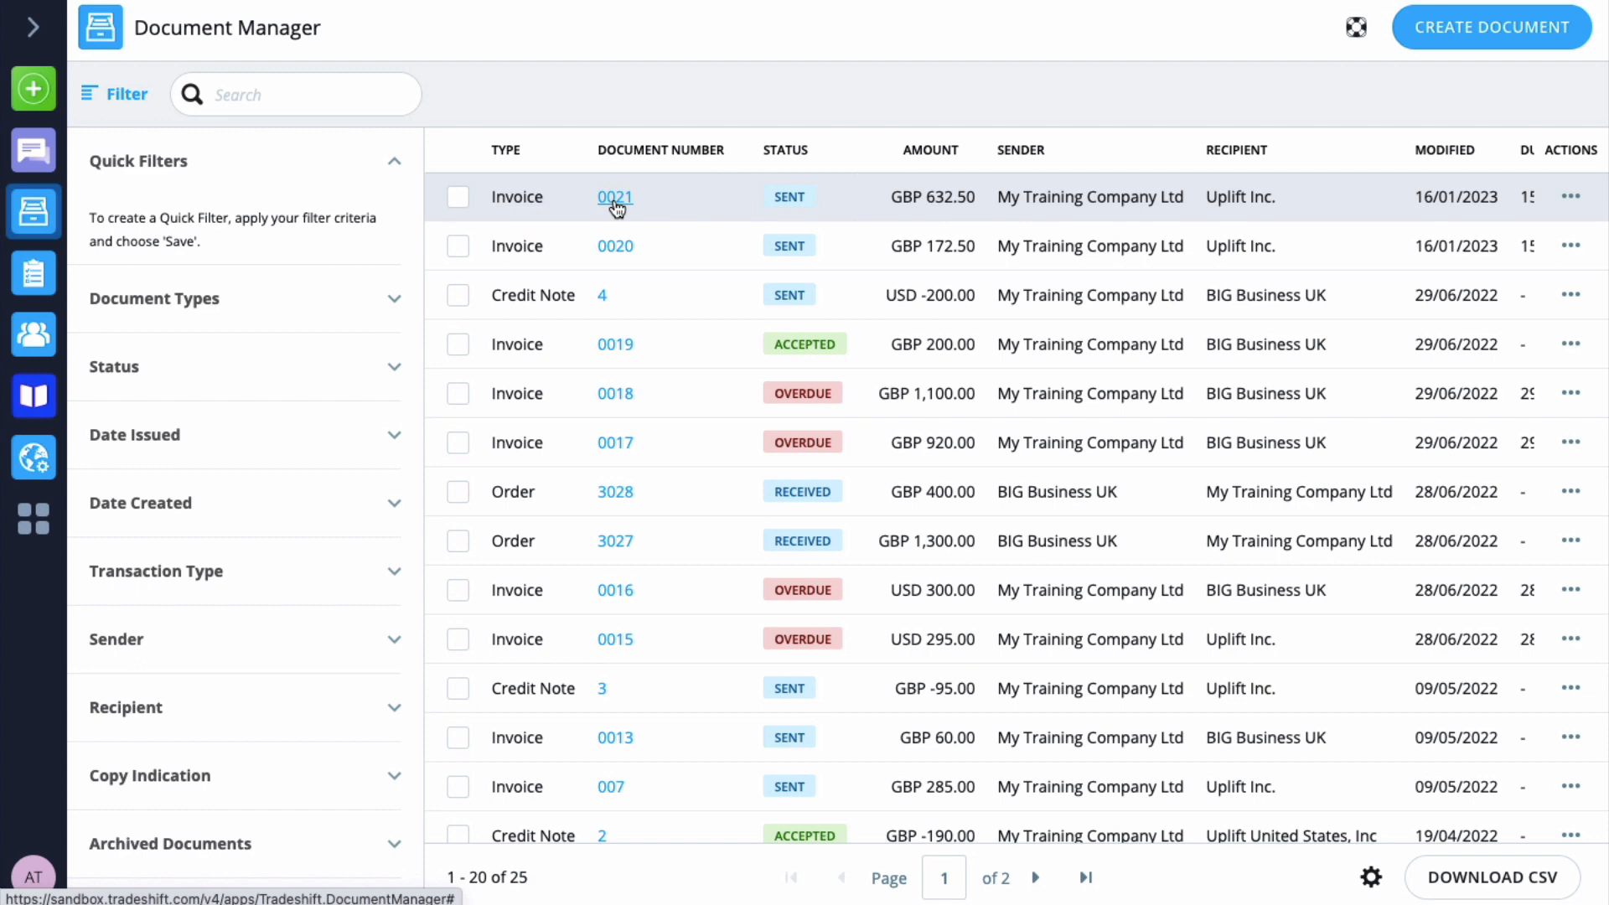
{"action": "left_click", "coordinate": [614, 200]}
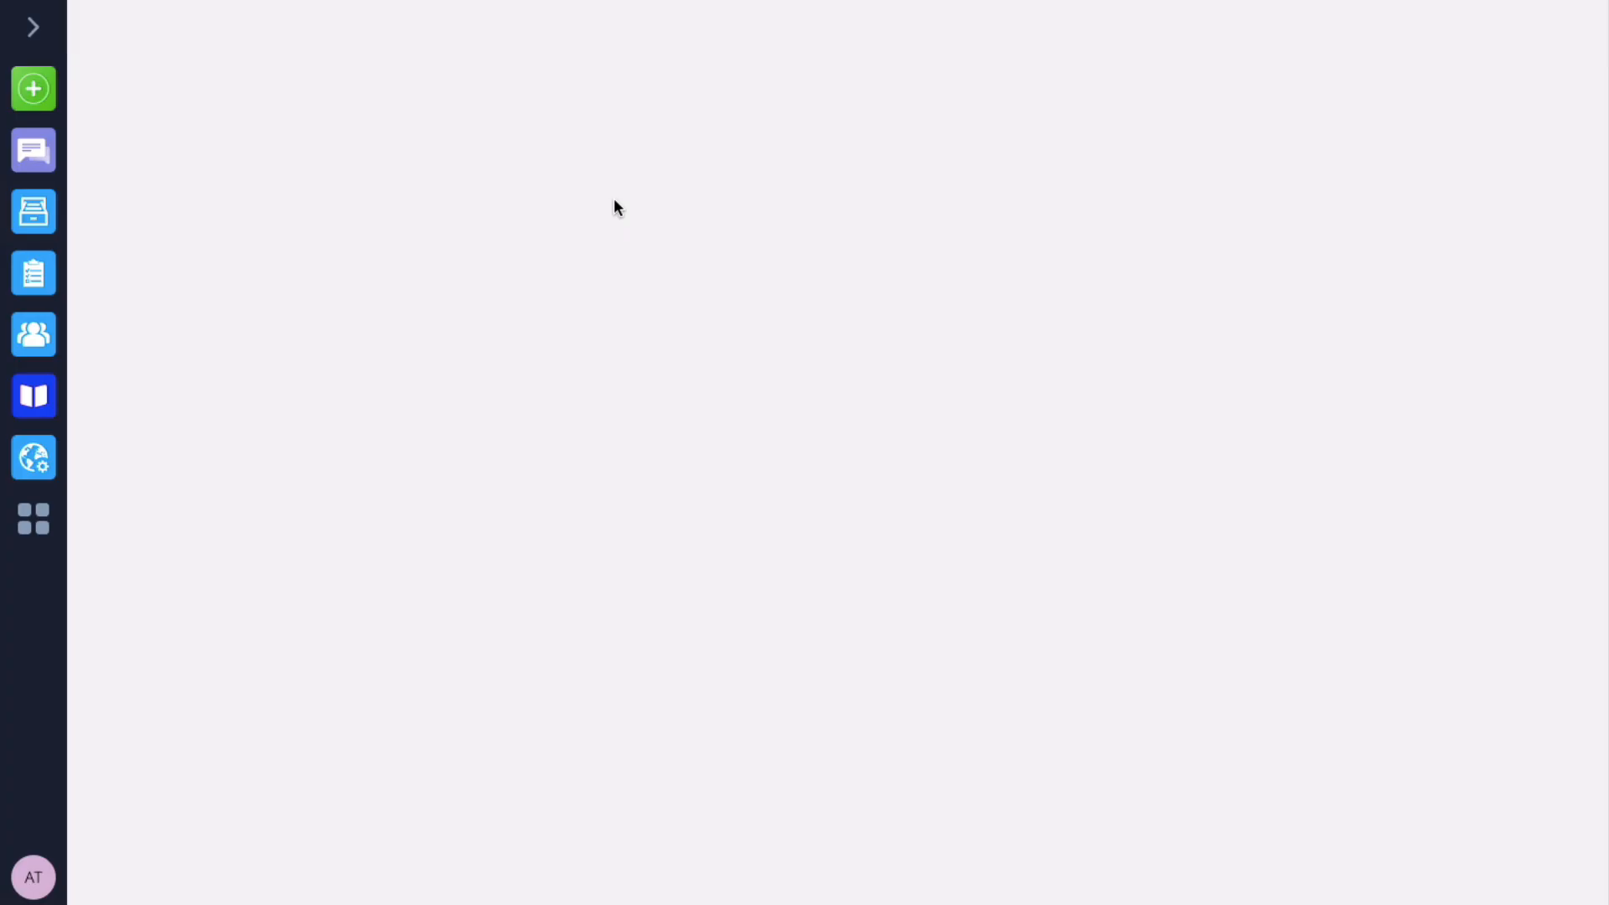